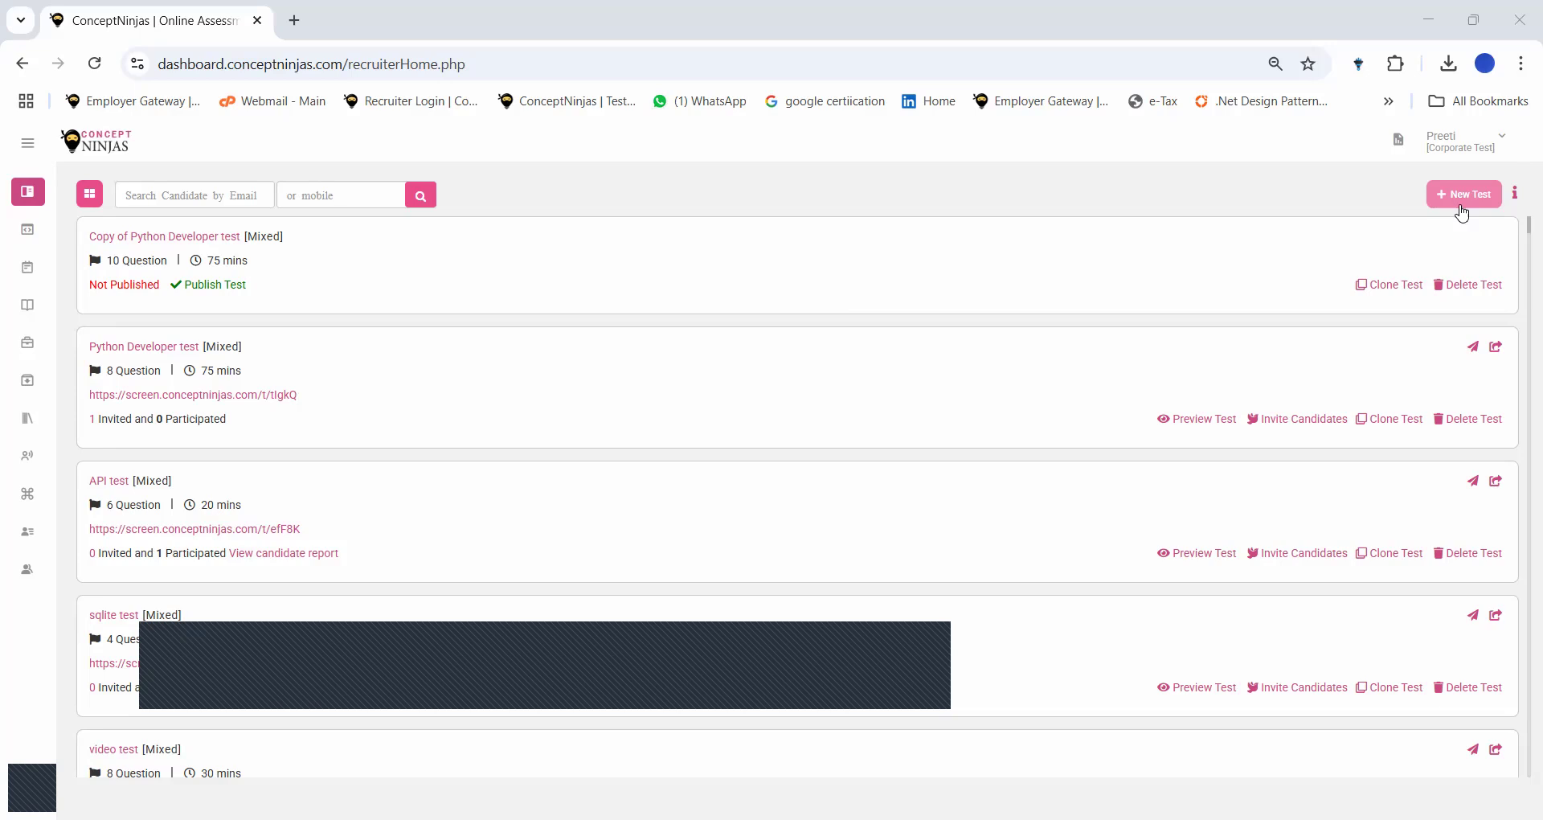
Start a new test from the recruiter dashboard.
left_click(1462, 196)
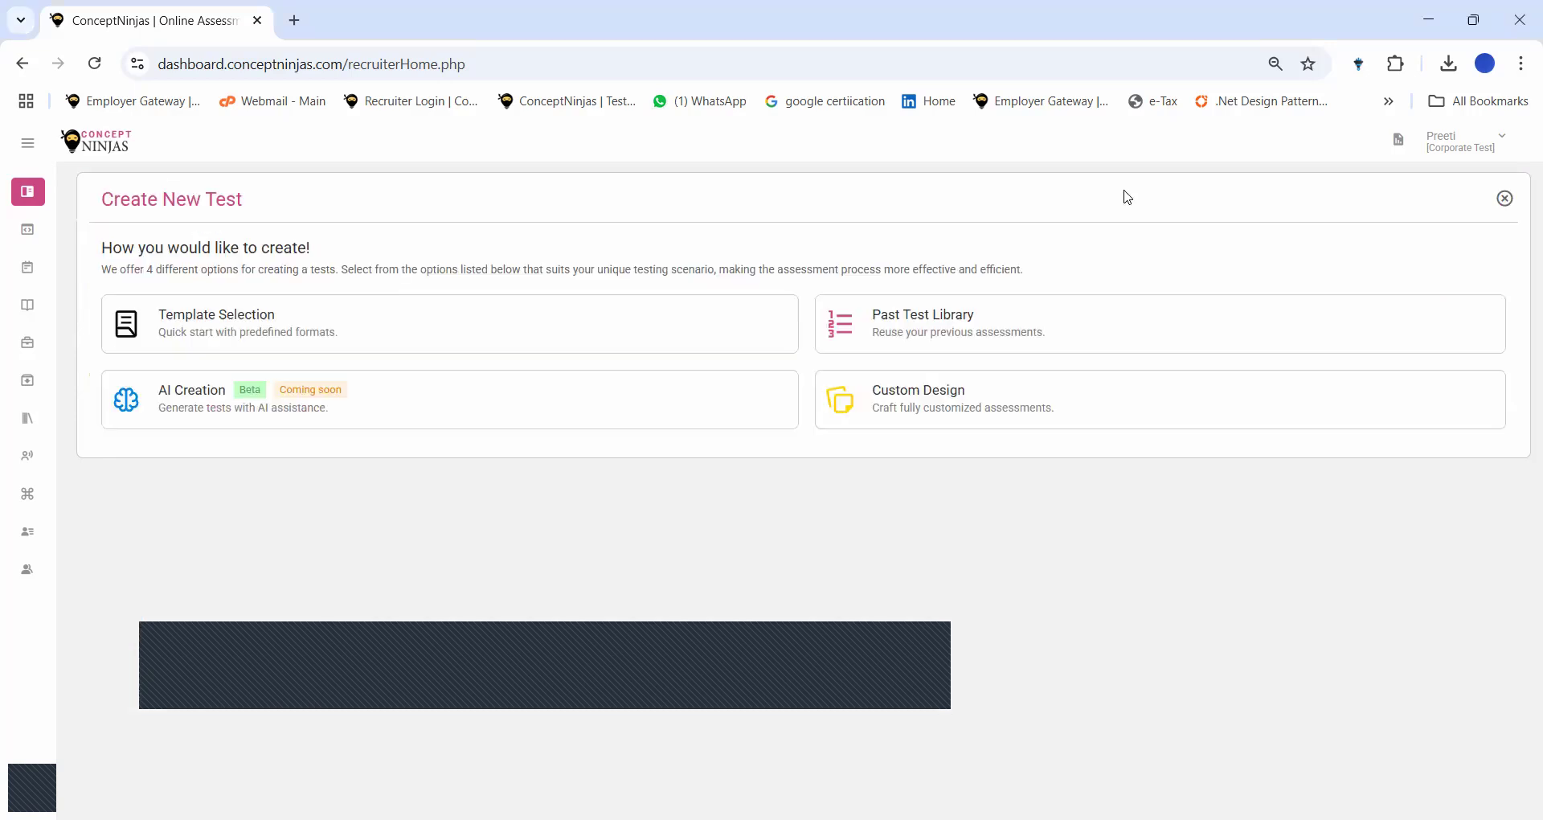
Choose the Custom Design creation method to build a custom test.
left_click(961, 419)
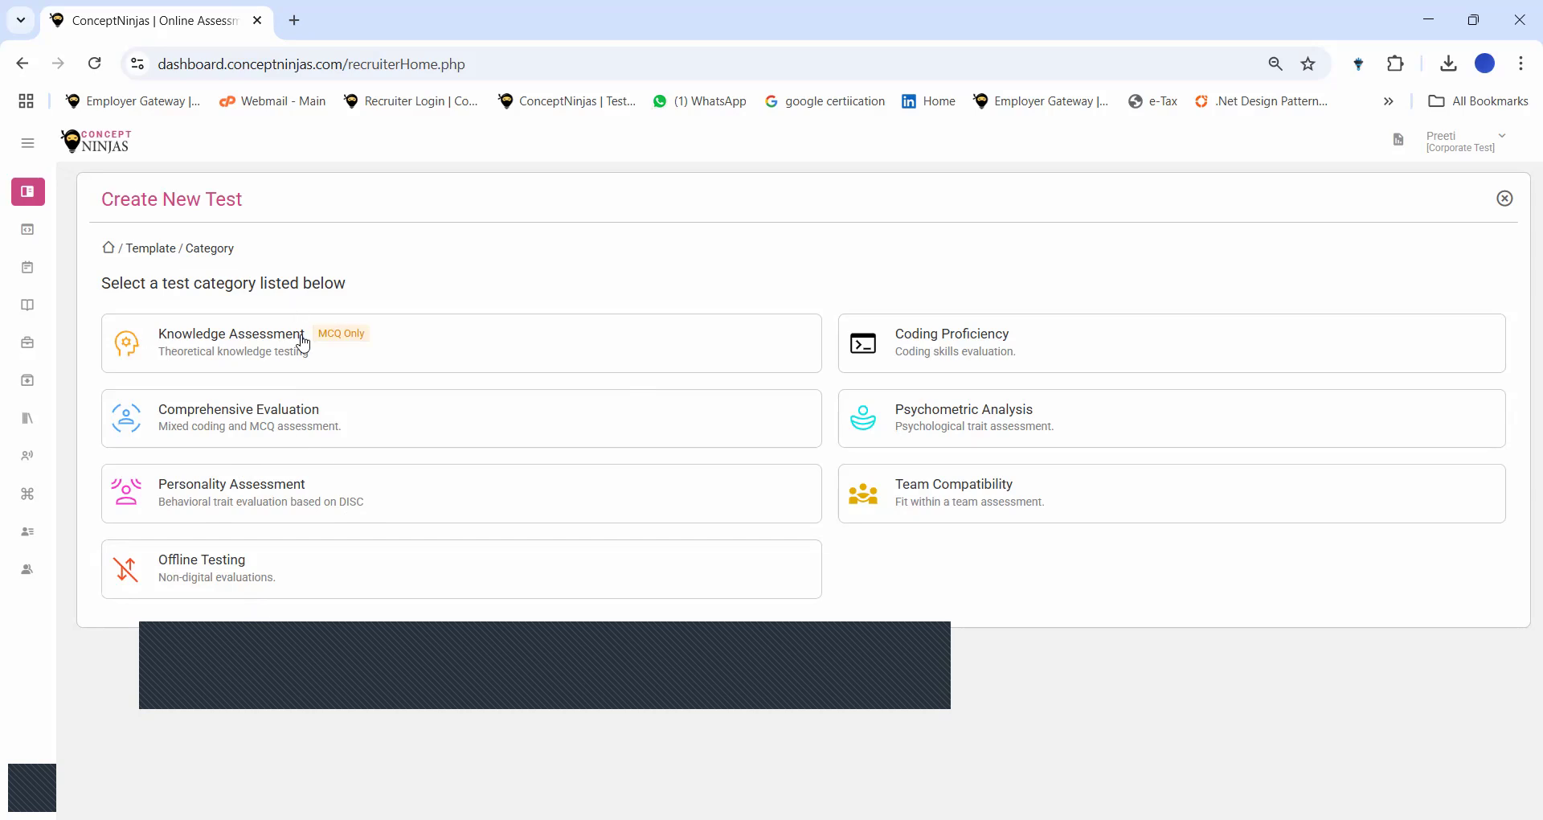
Create a Comprehensive Evaluation test named 'Sample Test for Python programmers' lasting 60 minutes.
left_click(230, 419)
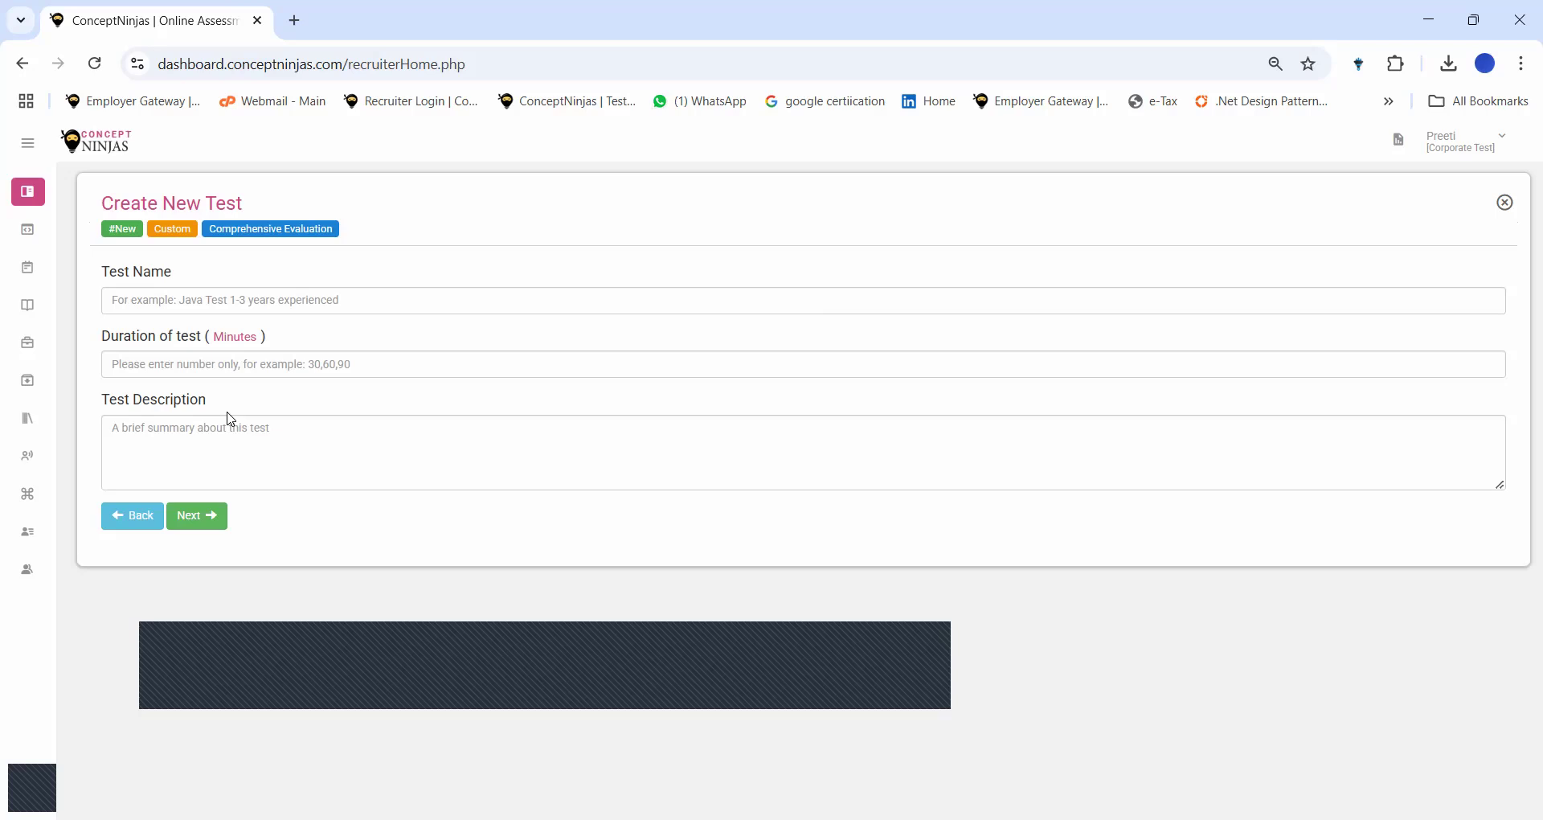
left_click(153, 301)
type("Sample Test for")
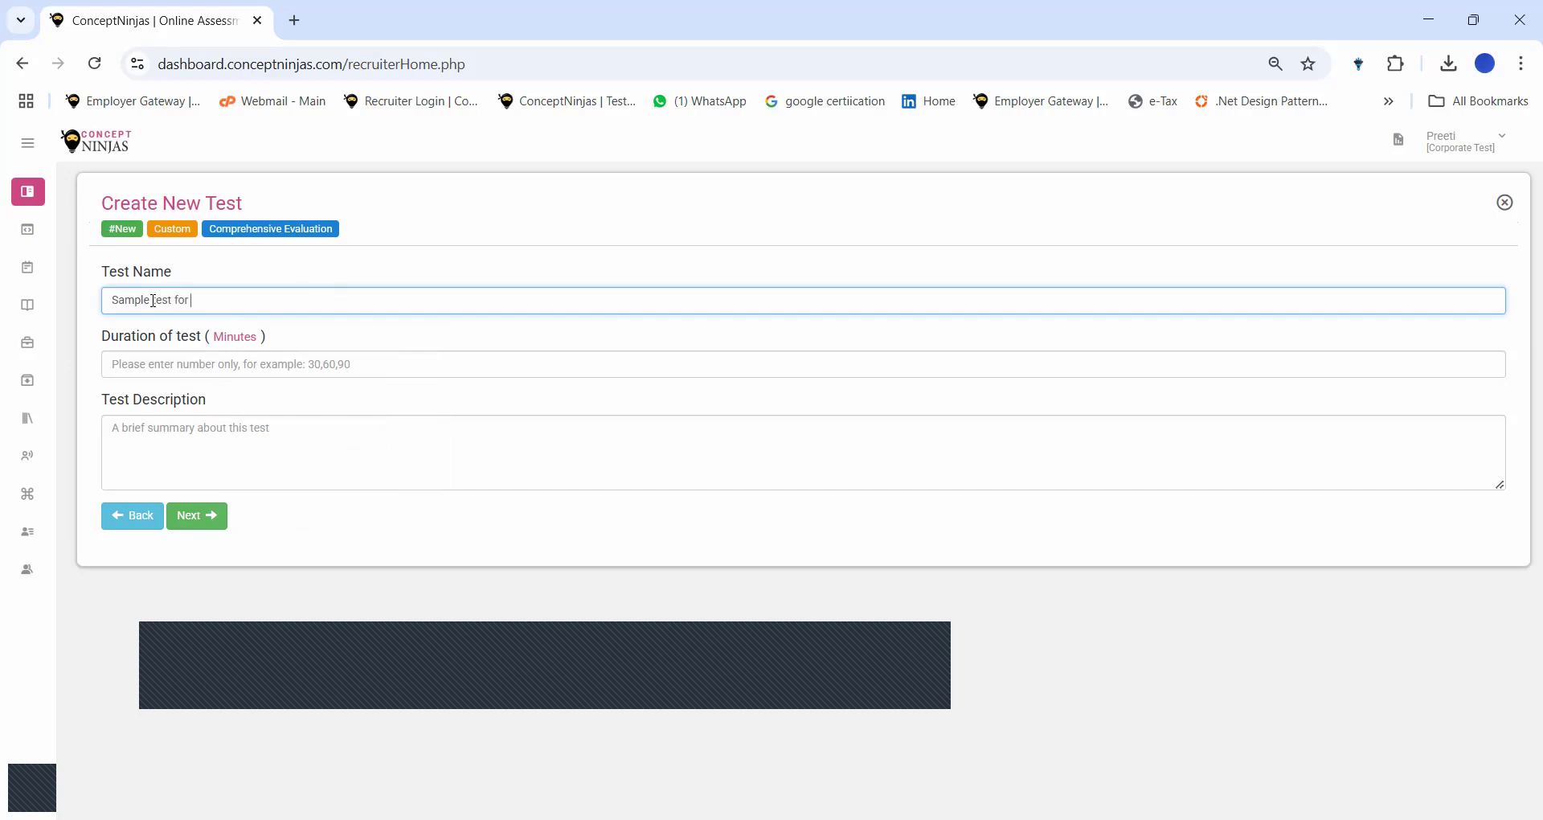
type(" Python programmers")
left_click(142, 370)
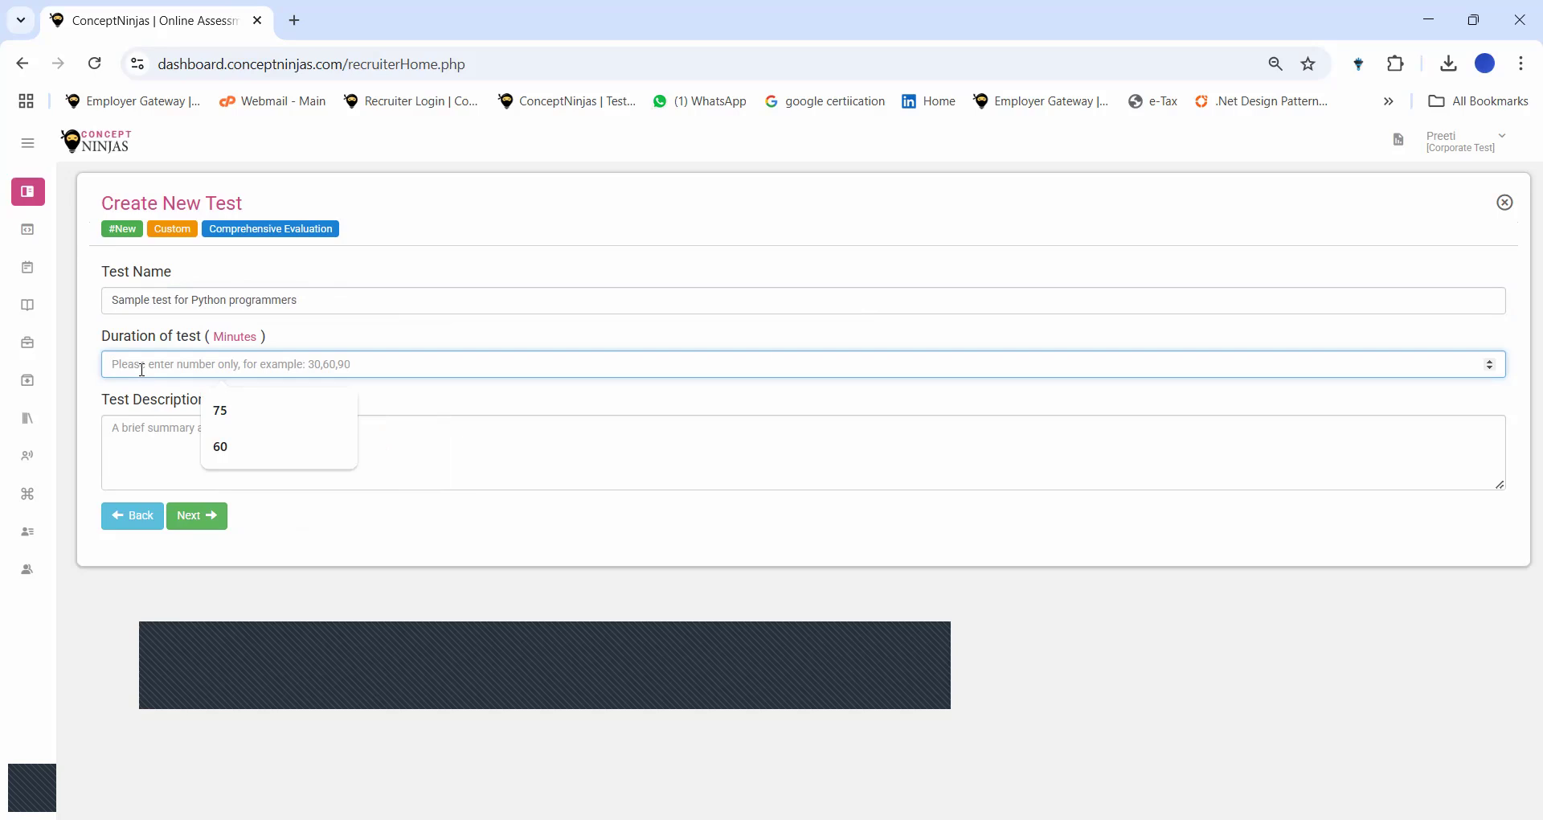
type("60")
left_click(213, 522)
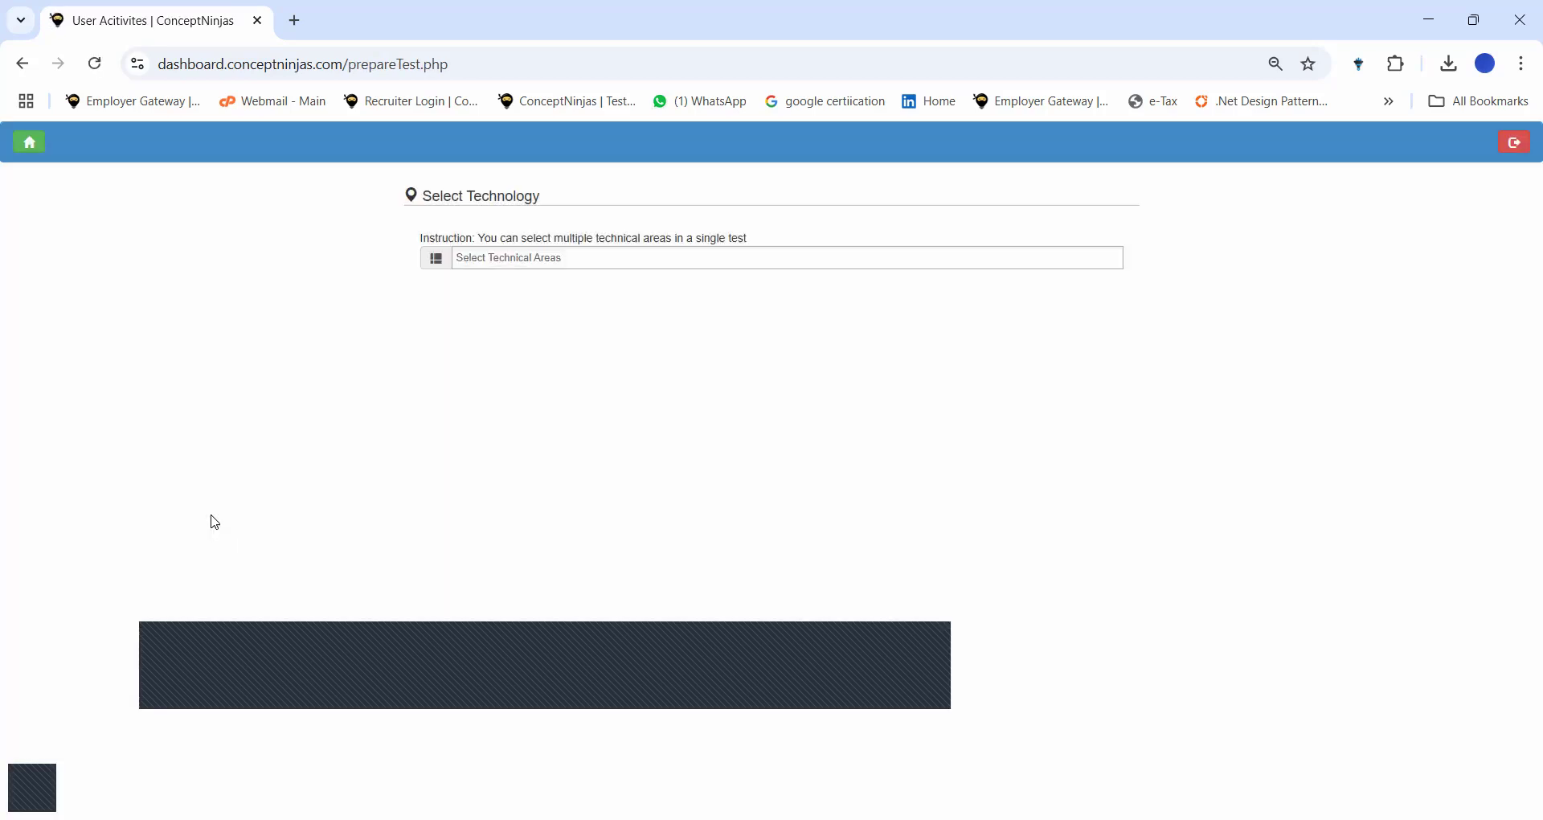
Add Python Basics, Python Programming and Programming Skills as technical areas.
left_click(517, 260)
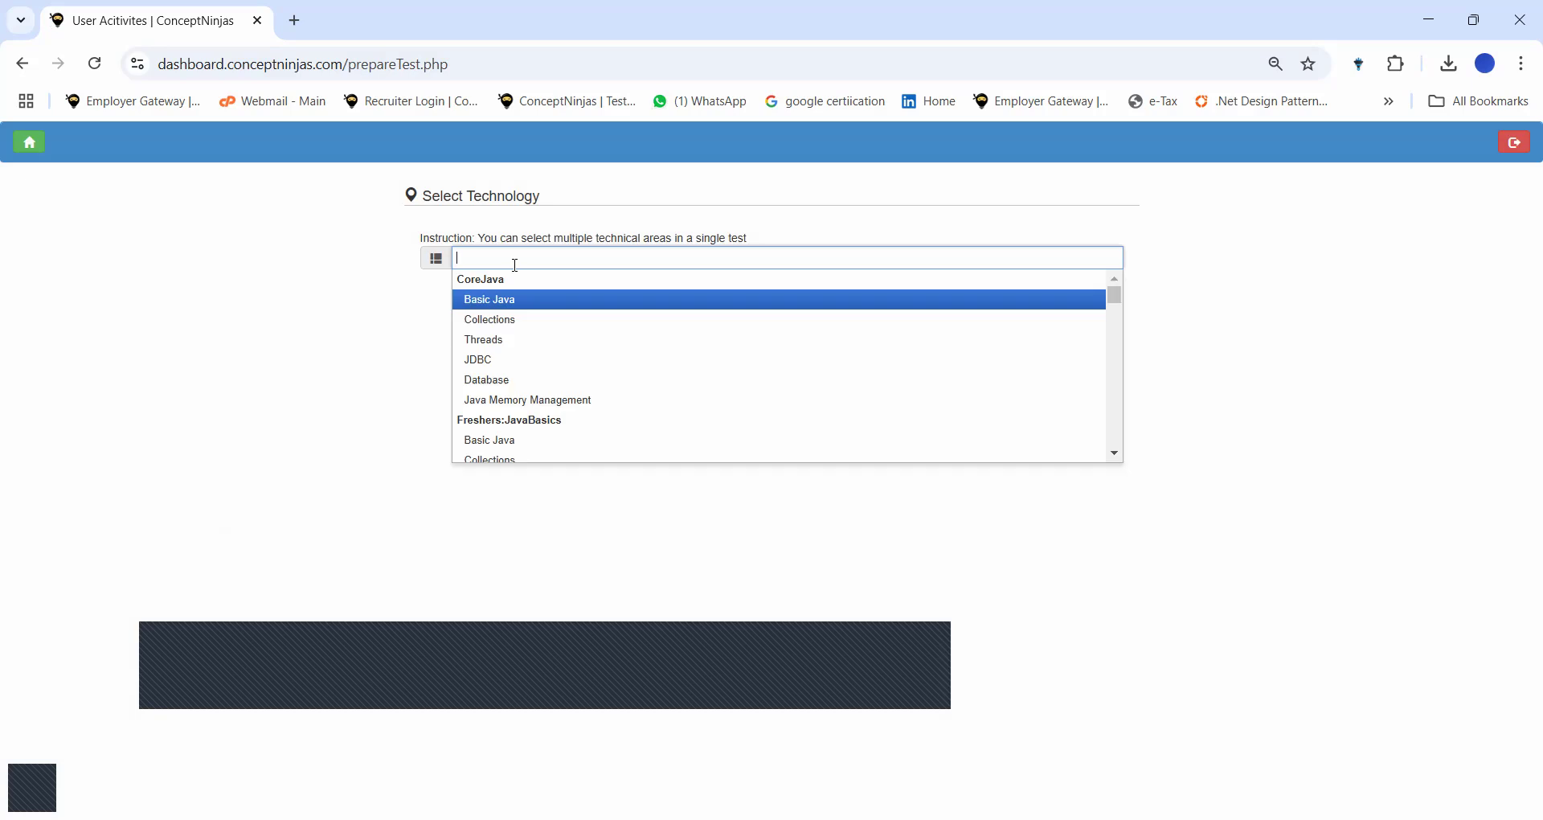
type("Python")
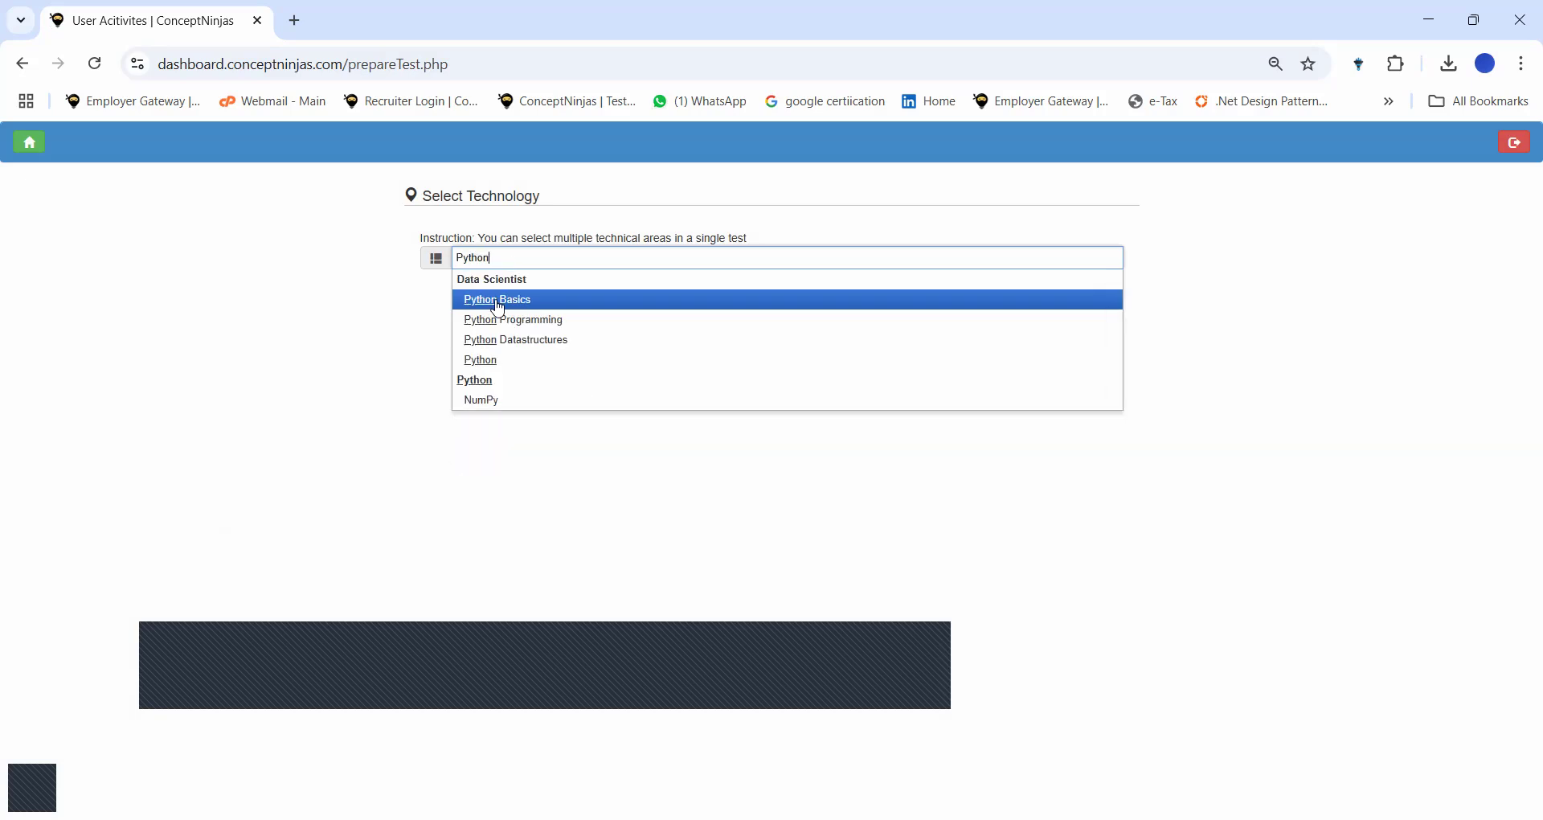
left_click(499, 301)
type("p")
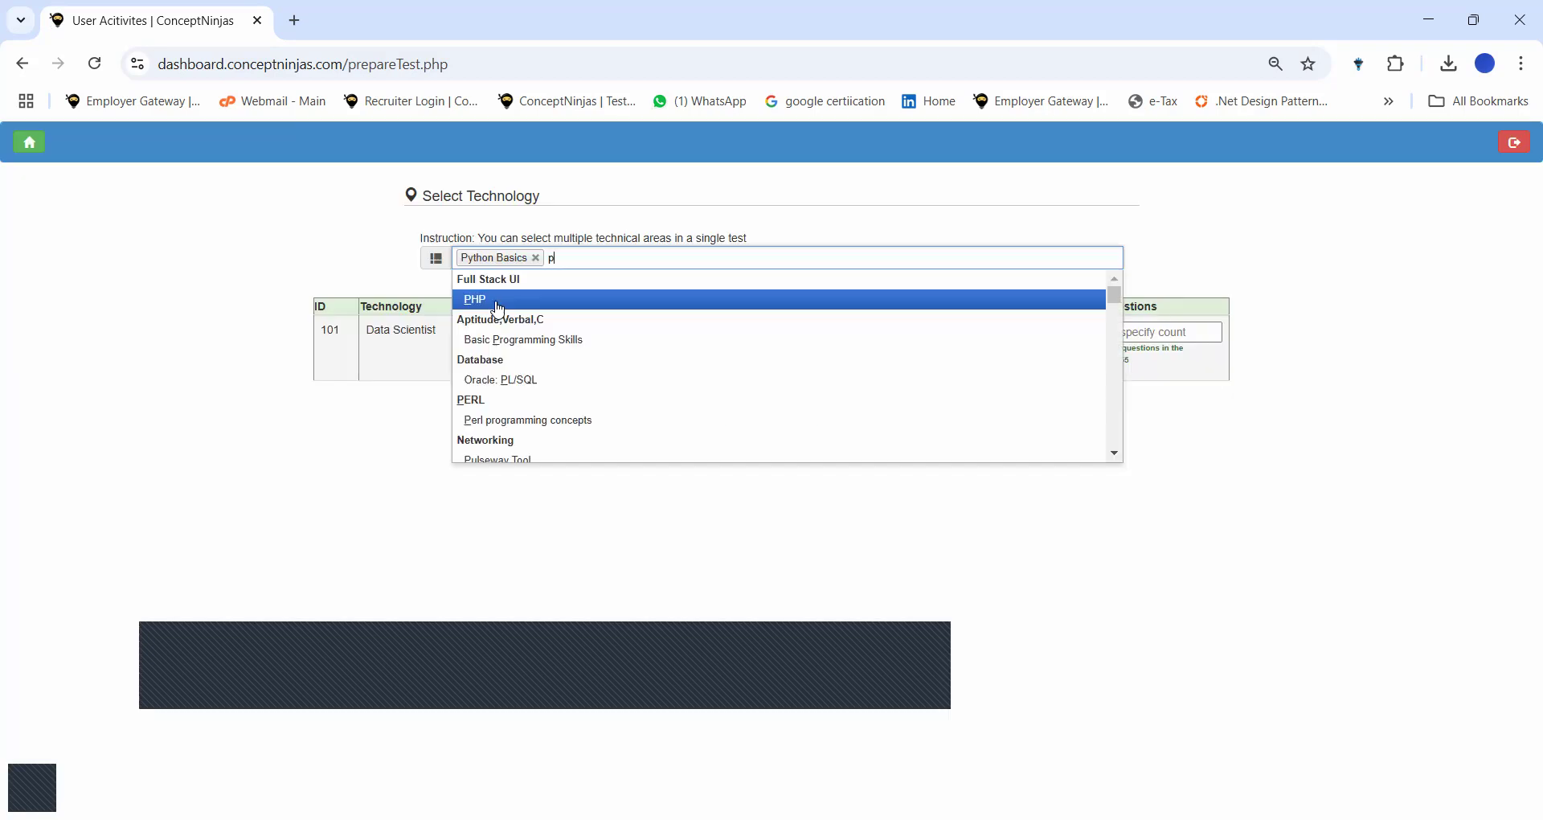
type("ython pro")
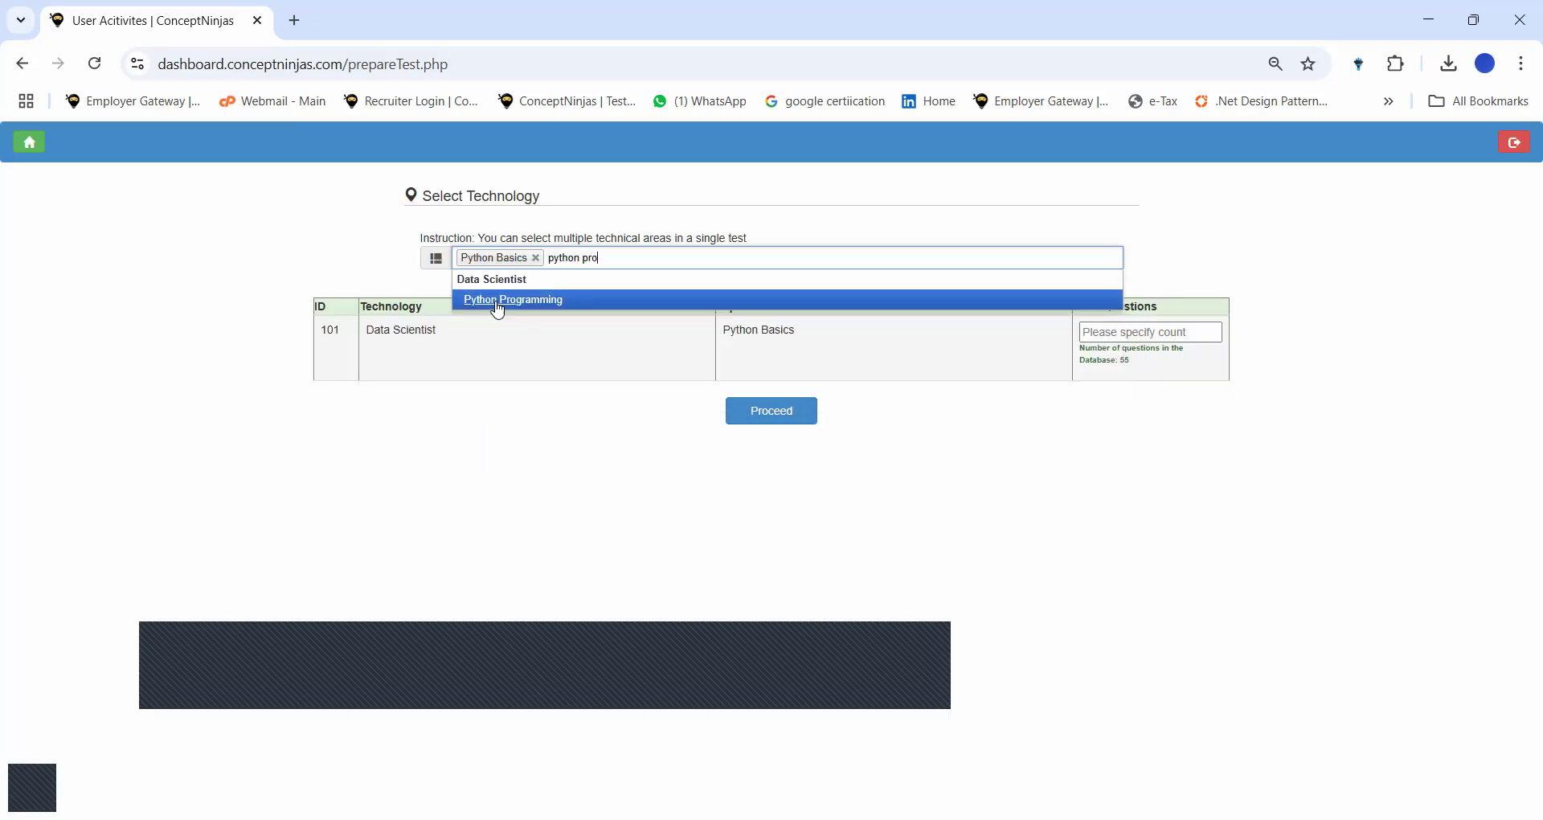
type("gramming")
left_click(497, 303)
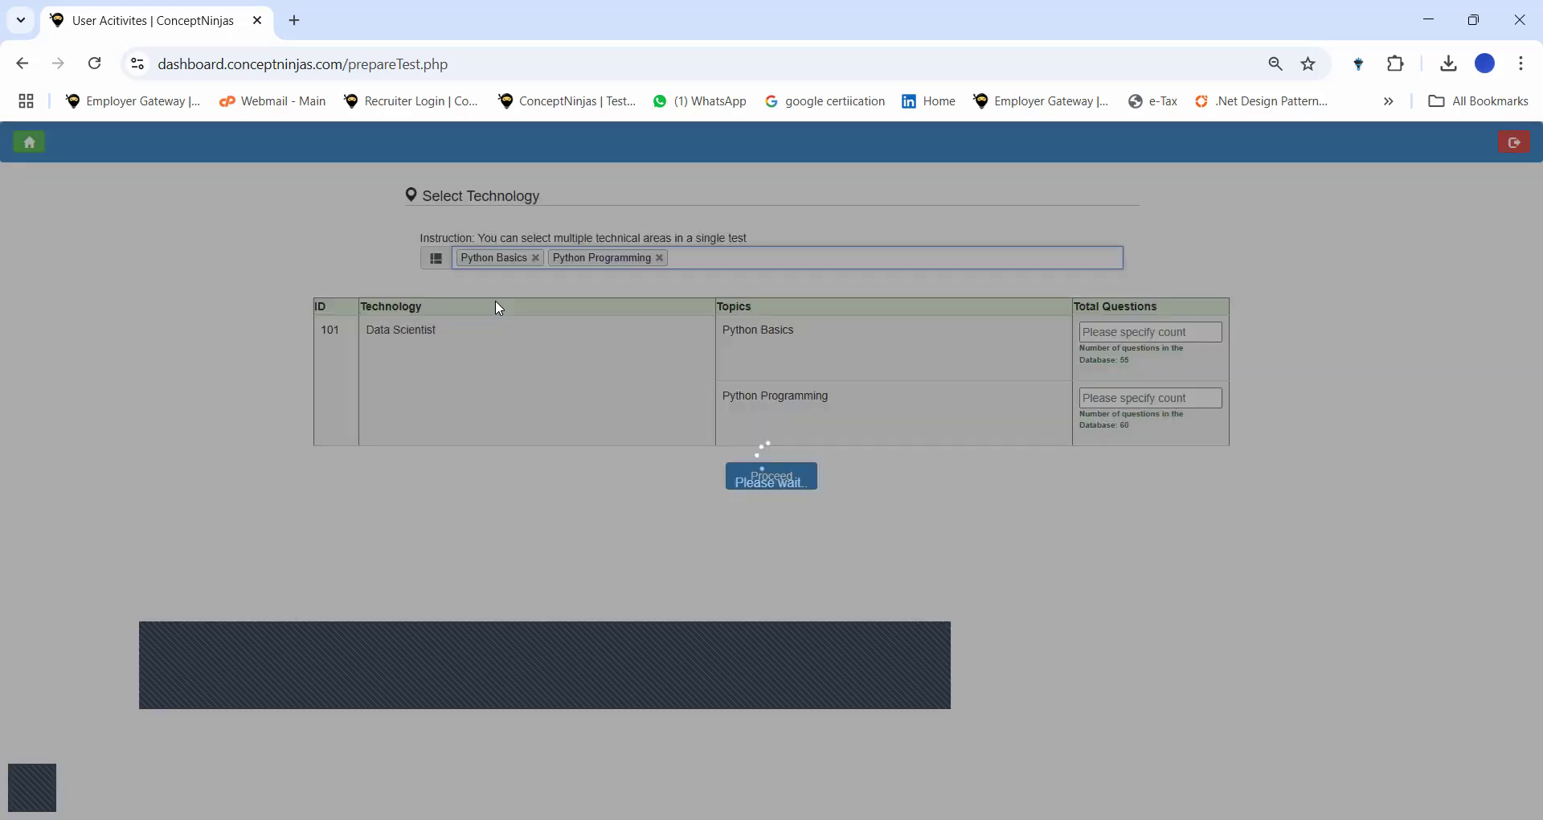
type("programming")
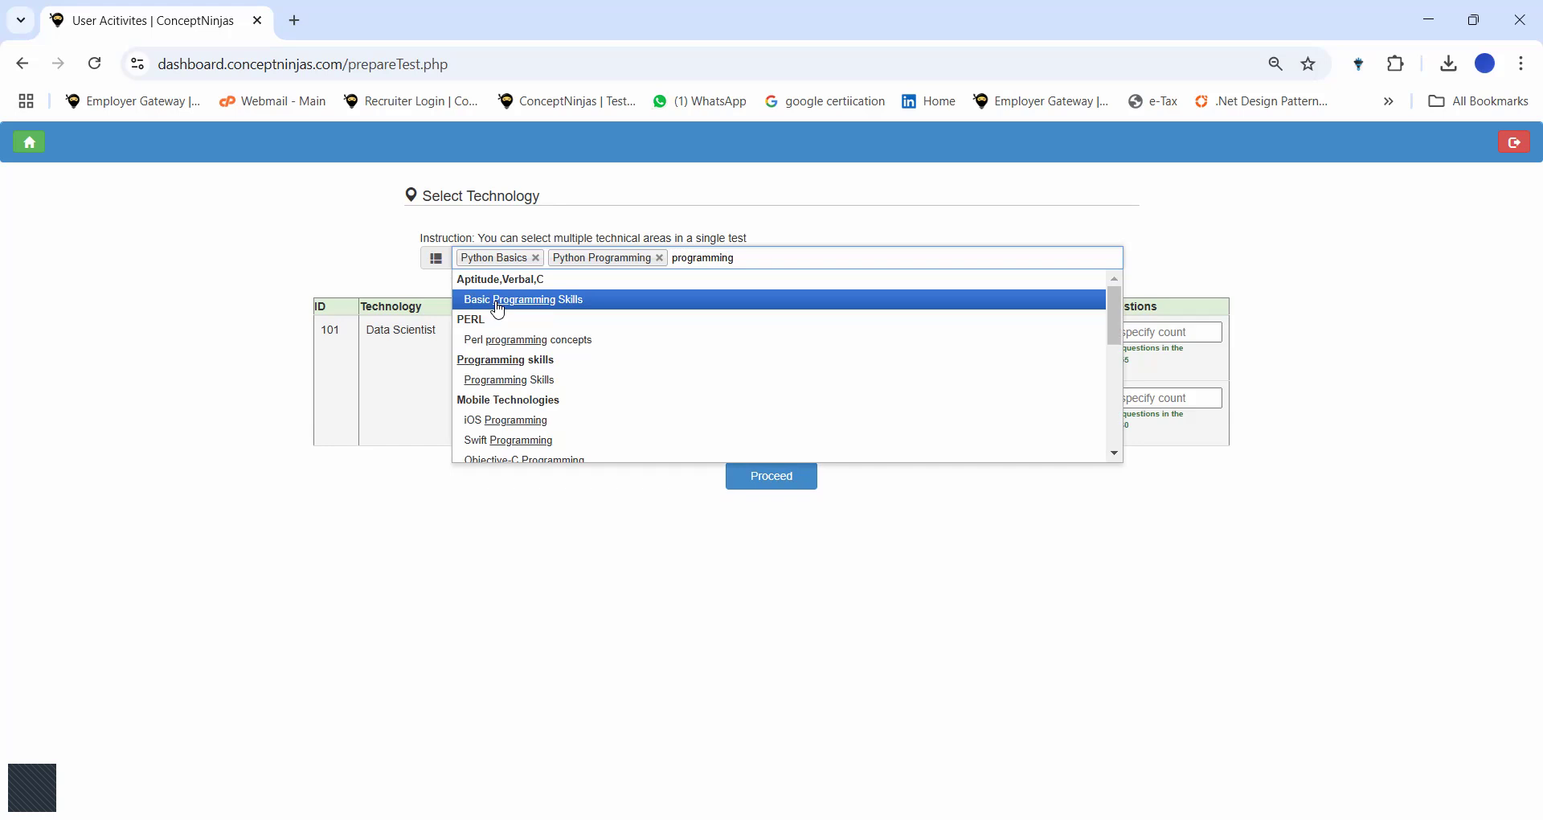
left_click(510, 381)
Add SQL and Basics of Agile methodology as further technical areas.
left_click(829, 258)
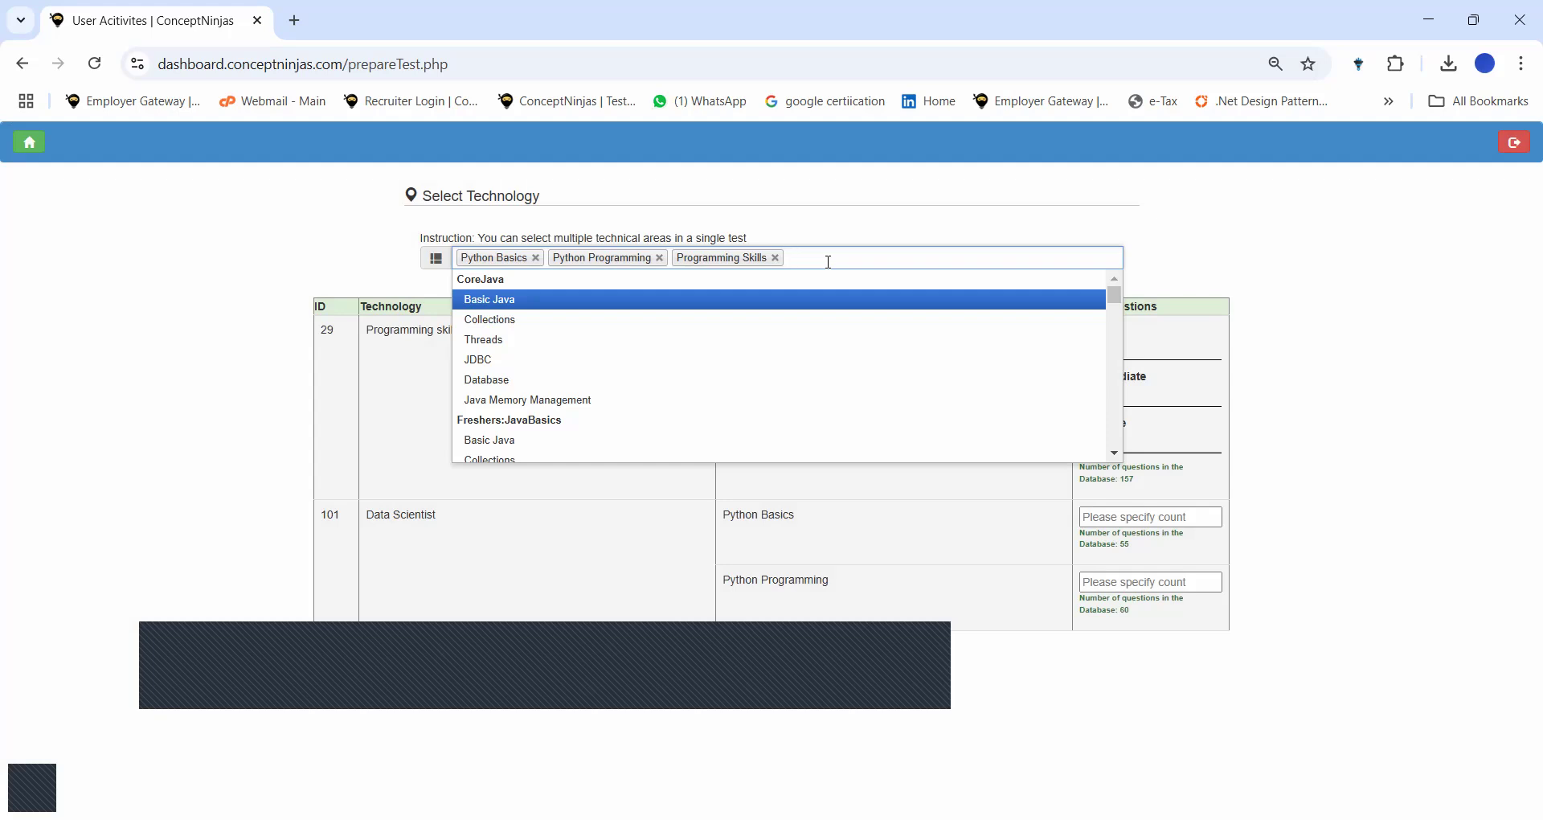
type("SQL")
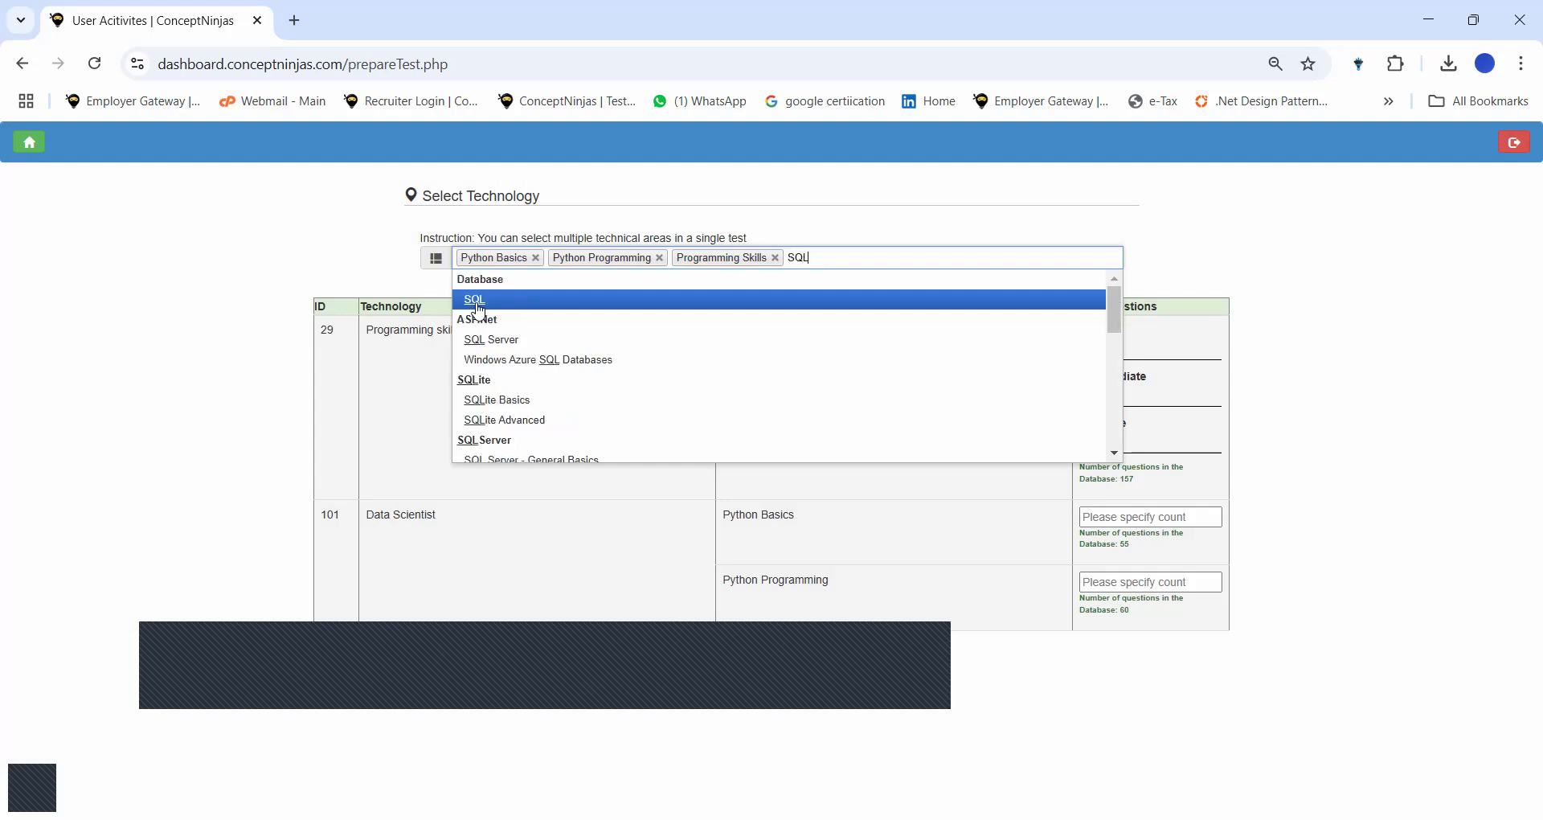
key("Return")
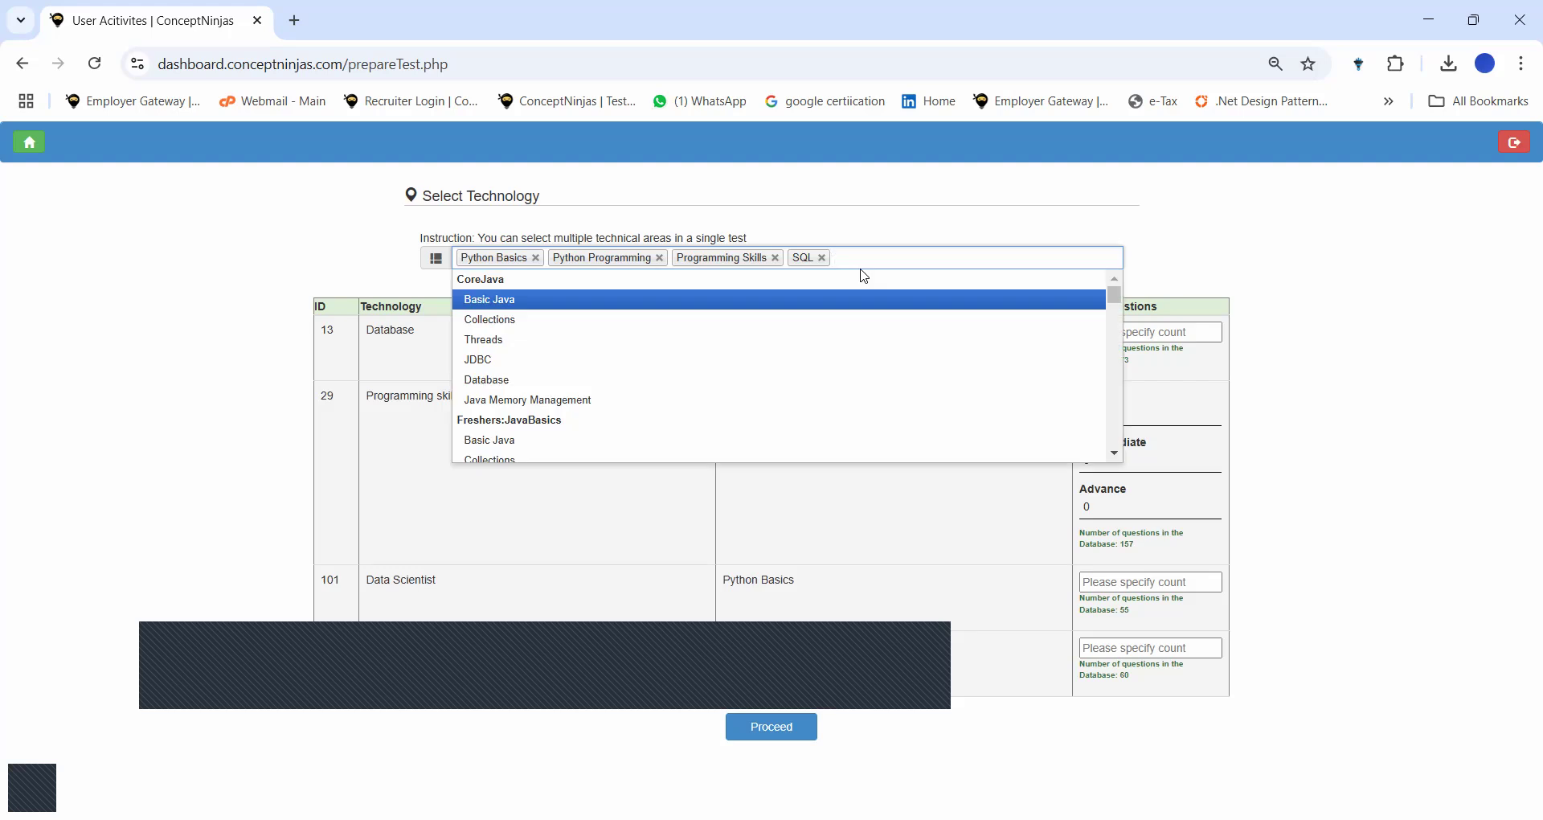
type("Agile")
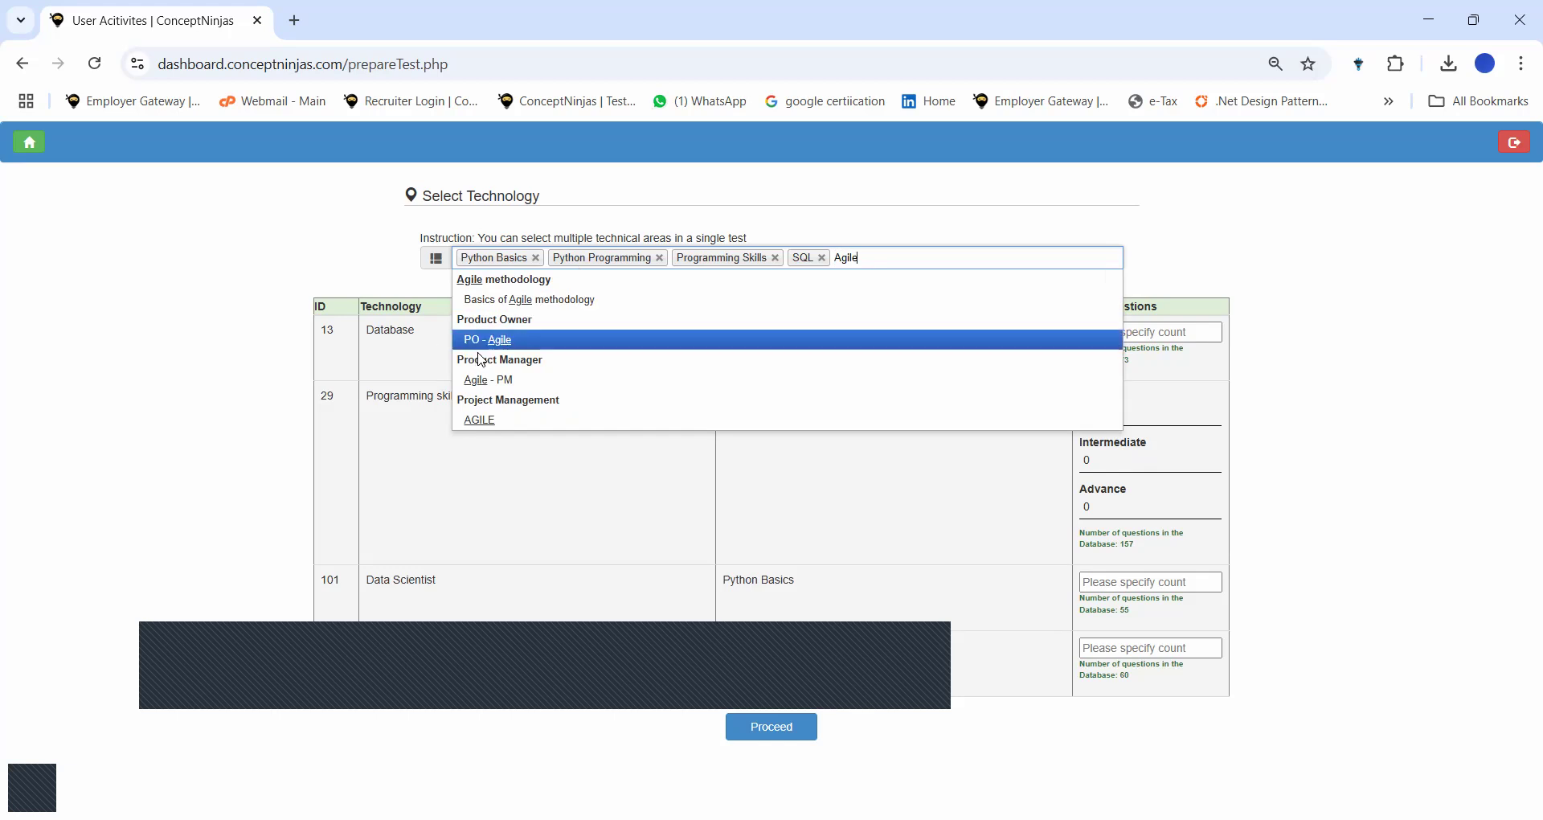
left_click(483, 312)
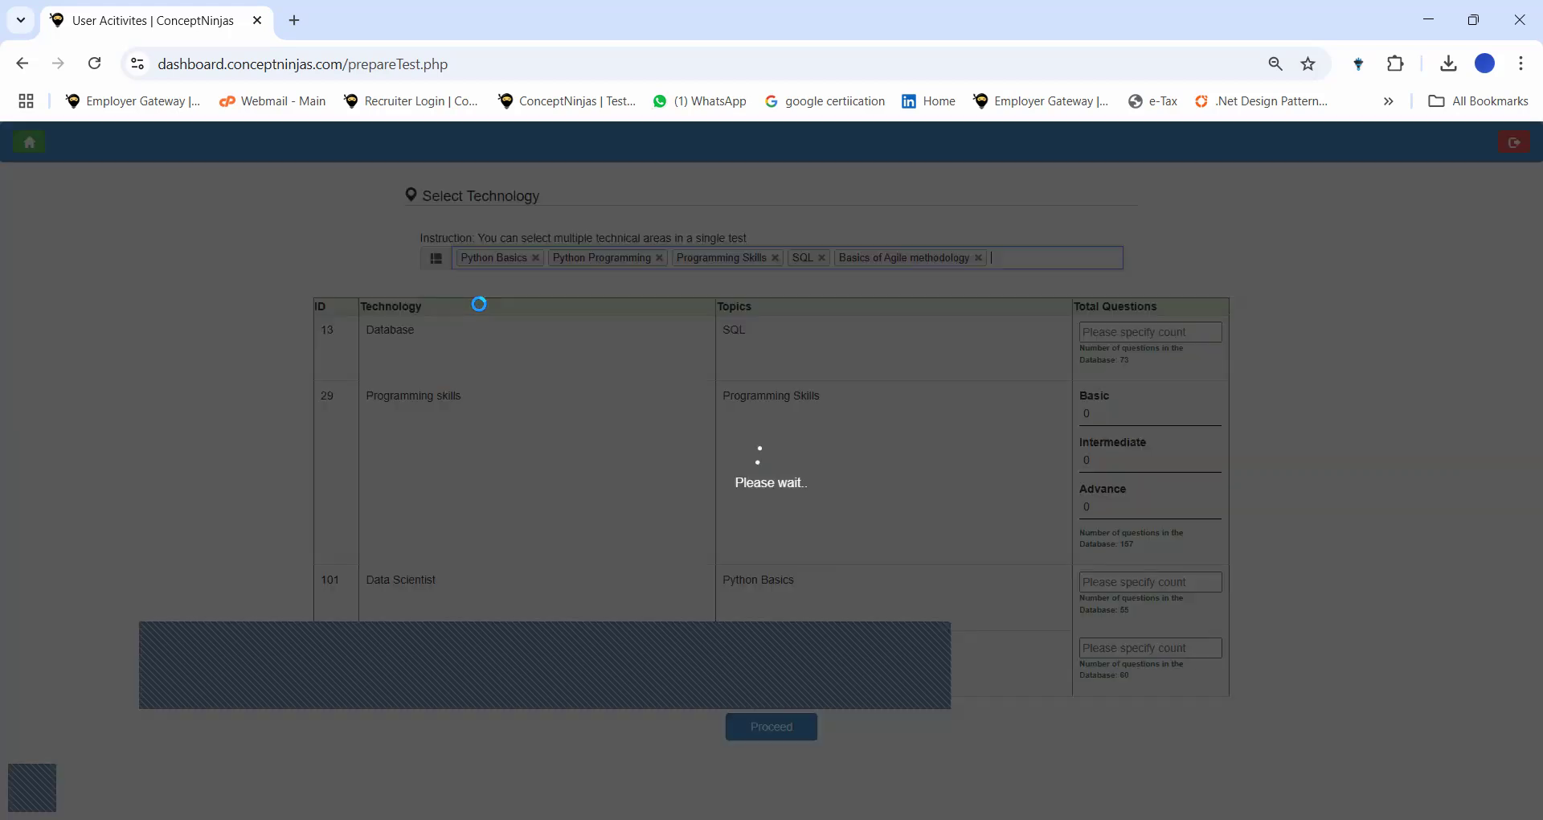
Request 2 SQL questions plus 1 intermediate and 1 advanced Programming Skills question.
left_click(1122, 329)
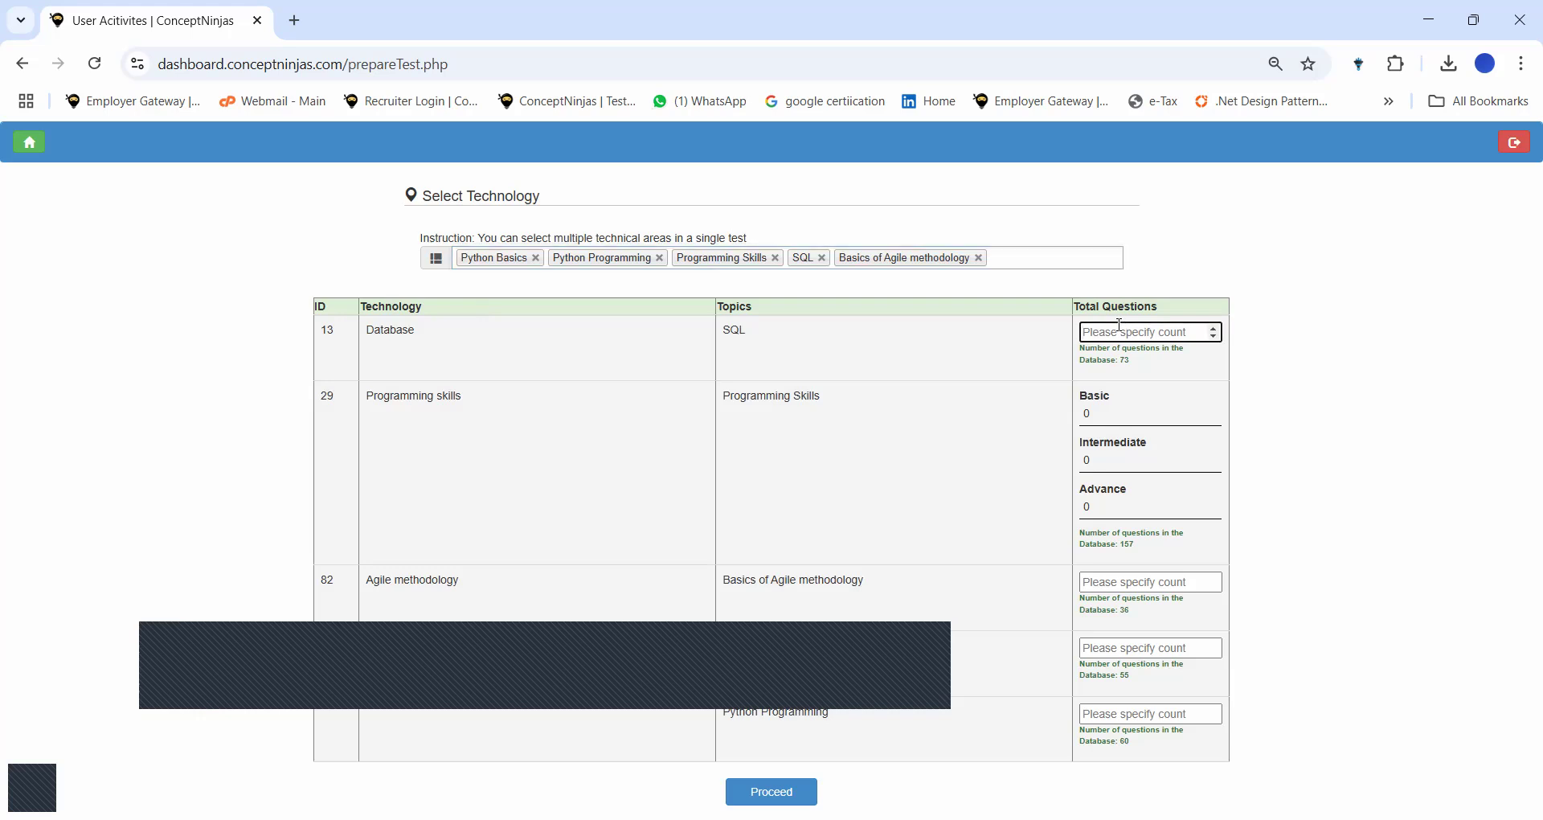
type("2")
left_click(1104, 464)
type("1")
left_click(1100, 509)
type("1")
Request 2 questions each for Agile, Python Basics and Python Programming, and create the test.
left_click(1103, 592)
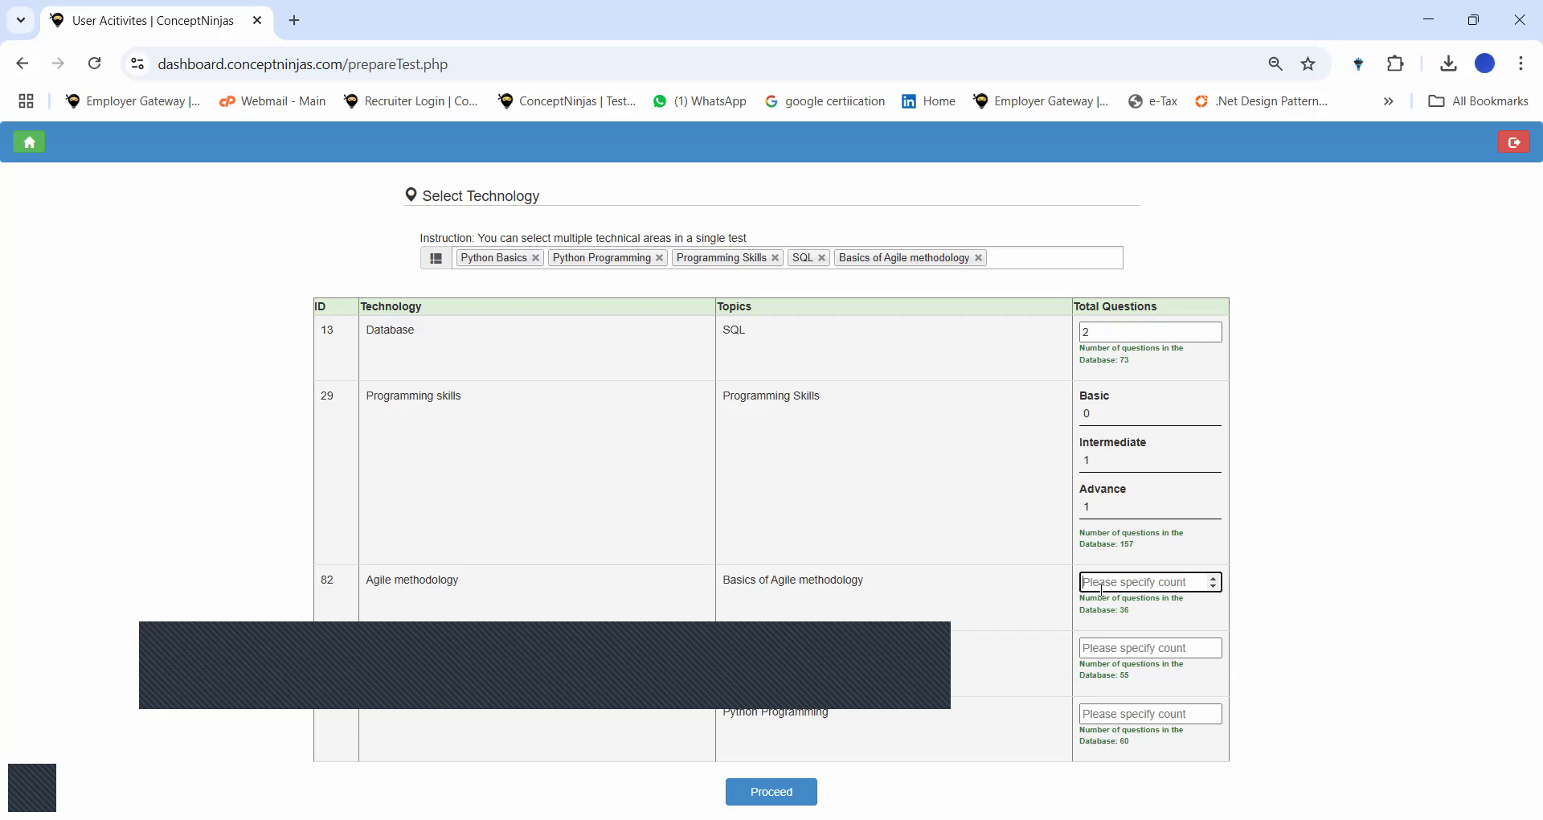
type("2")
left_click(1108, 649)
type("2")
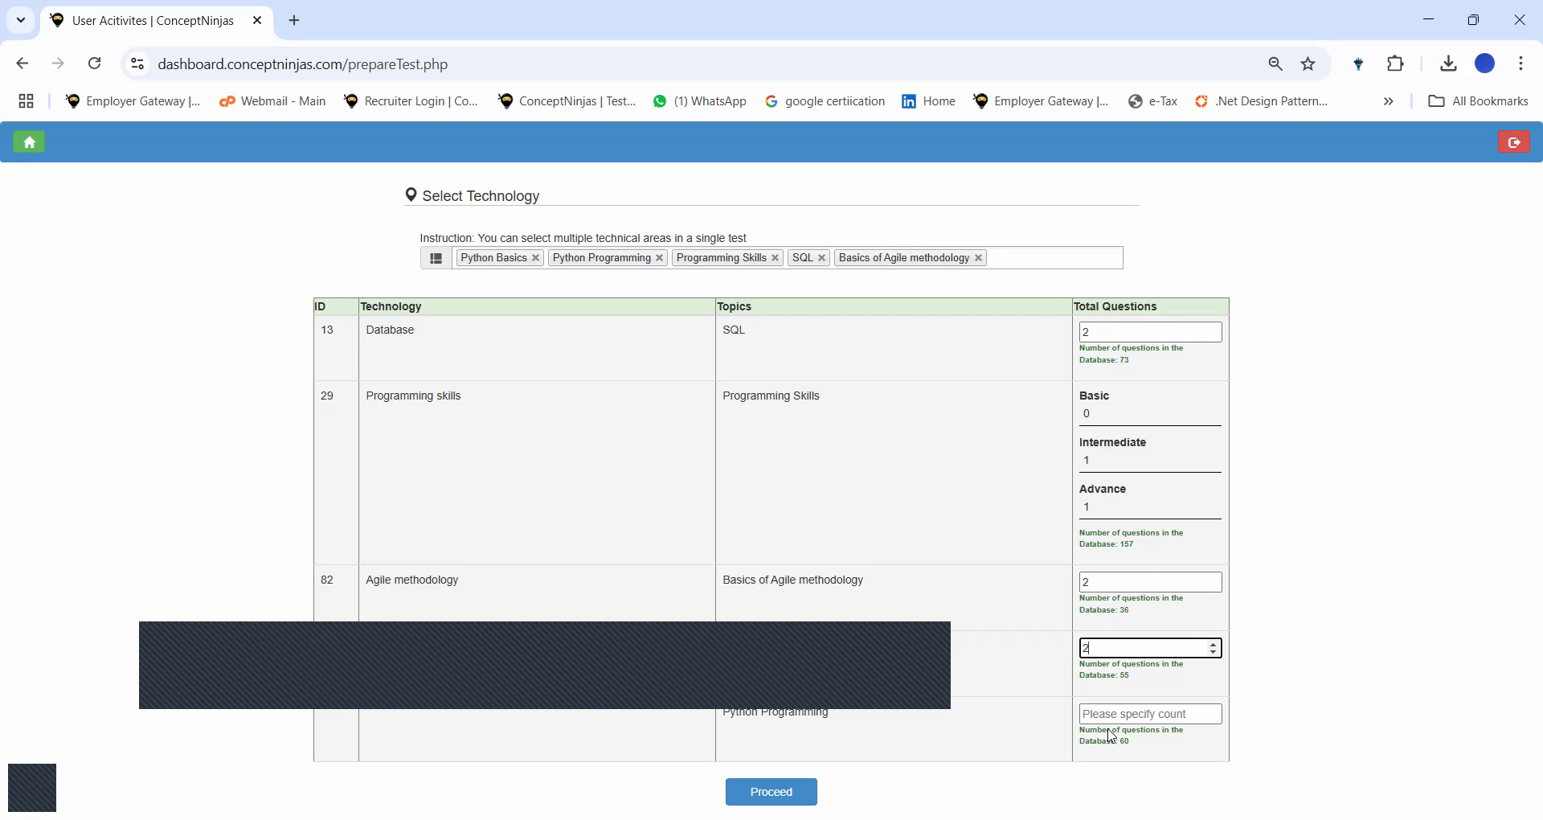
left_click(1089, 713)
type("2")
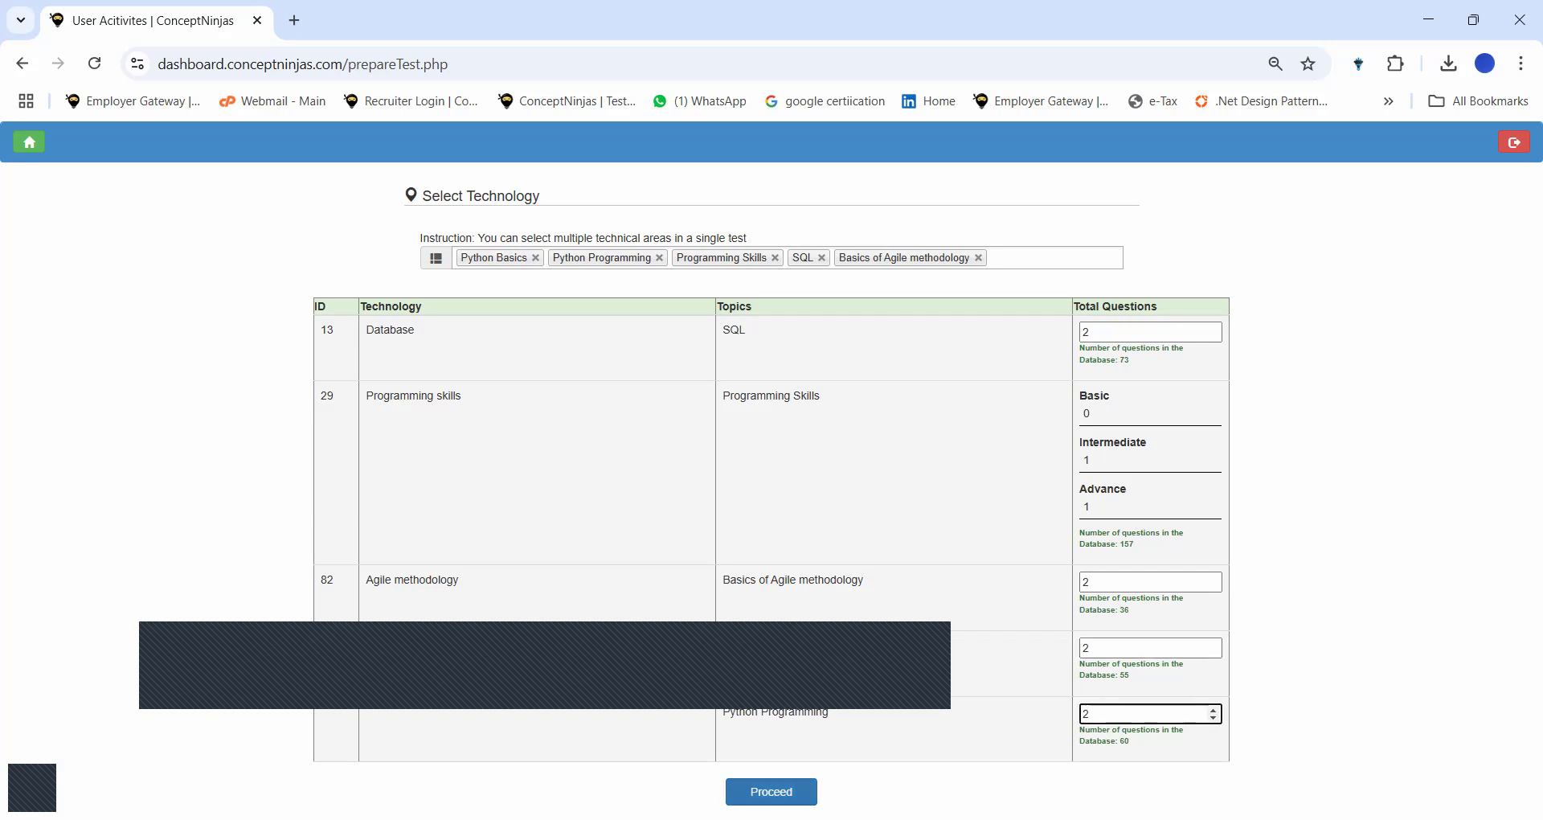
left_click(772, 791)
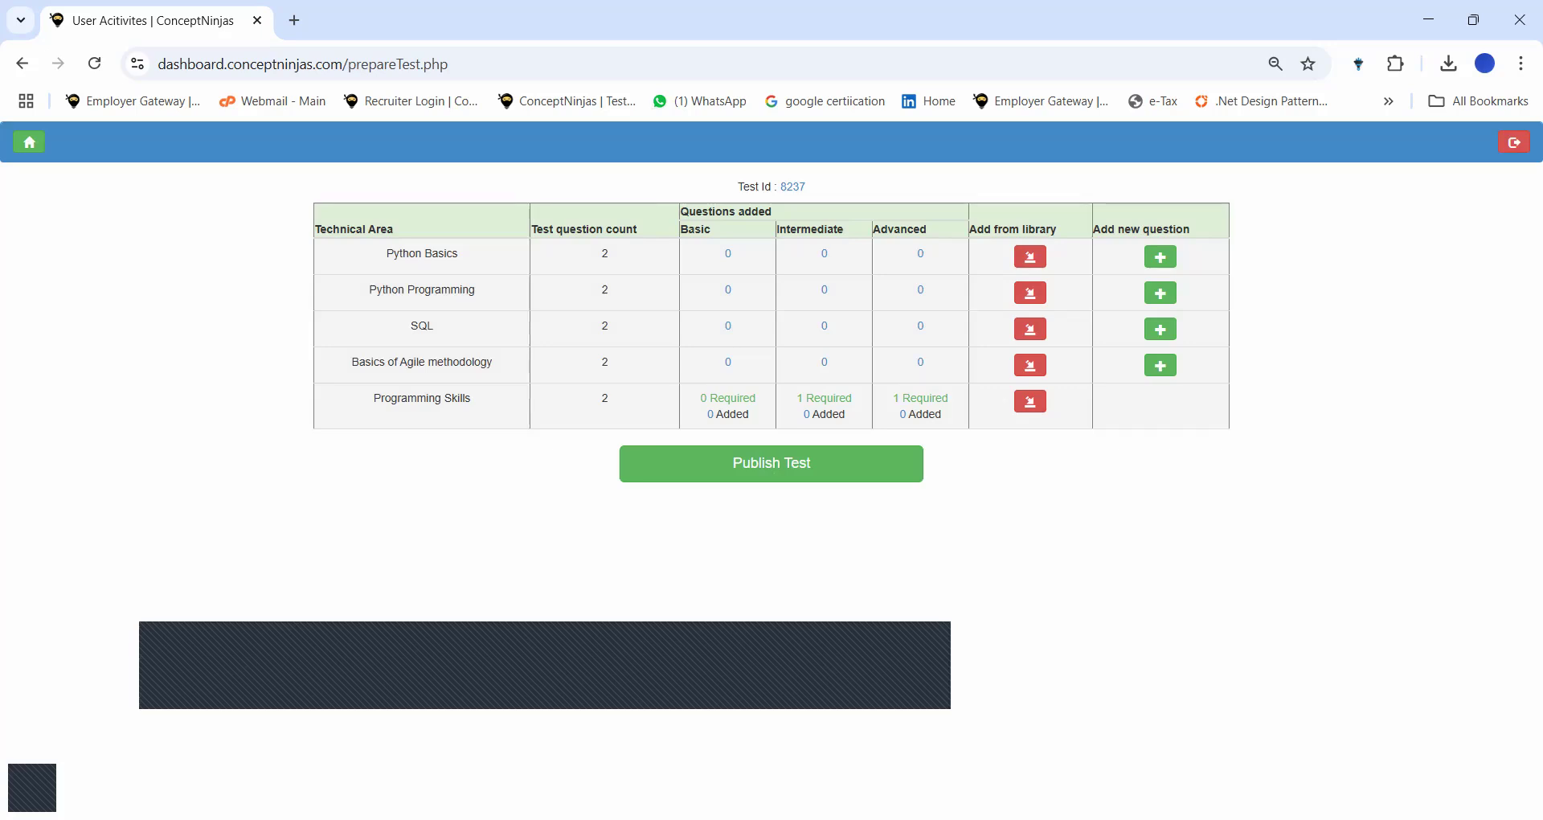
Add library questions 11864, 11865, 11869 and 11870 to Python Basics.
left_click(1026, 257)
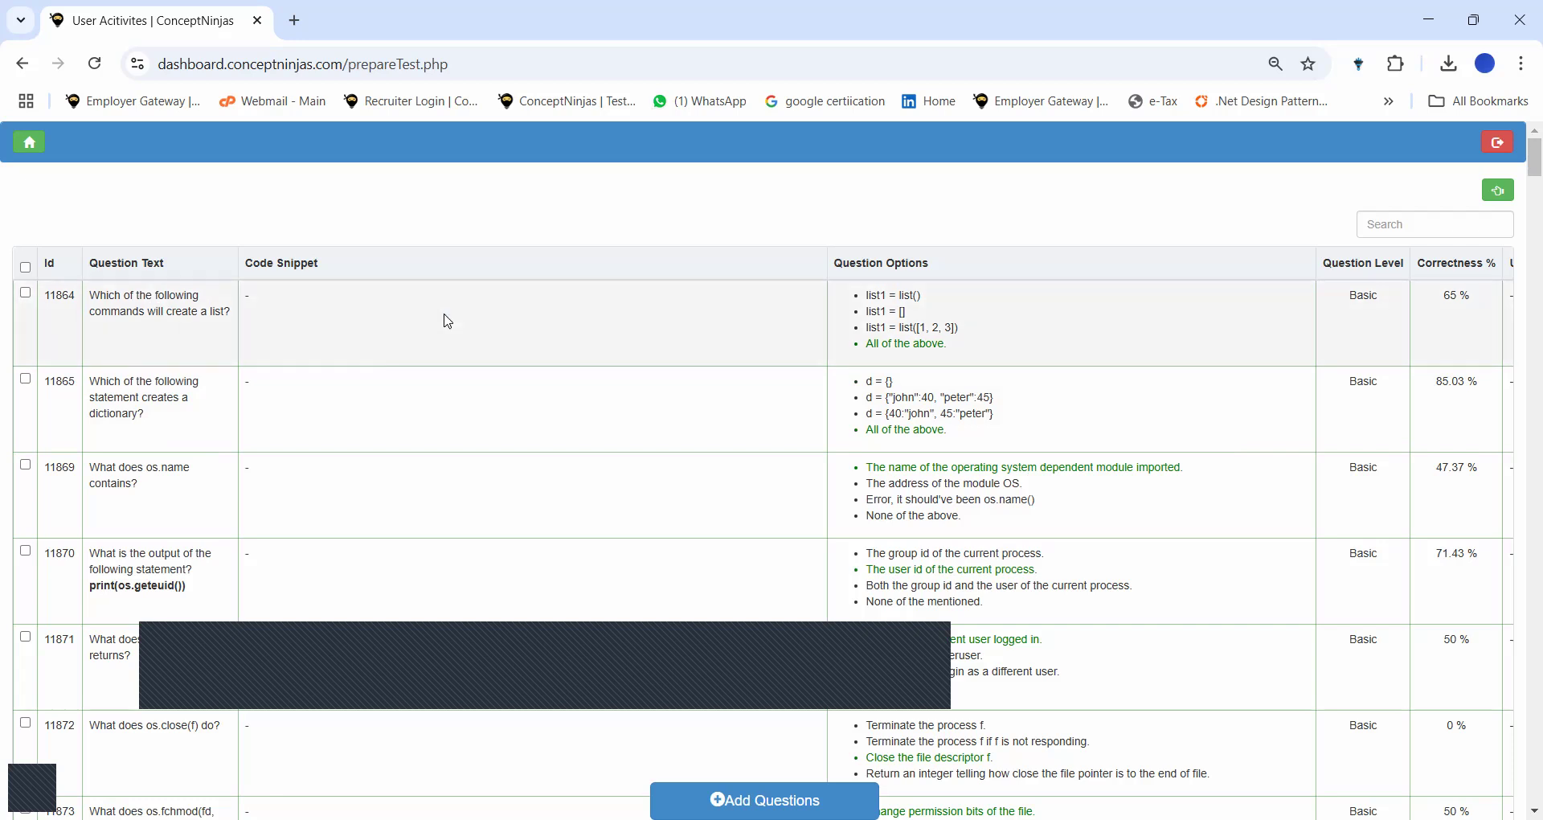
scroll(449, 321, "right", 2)
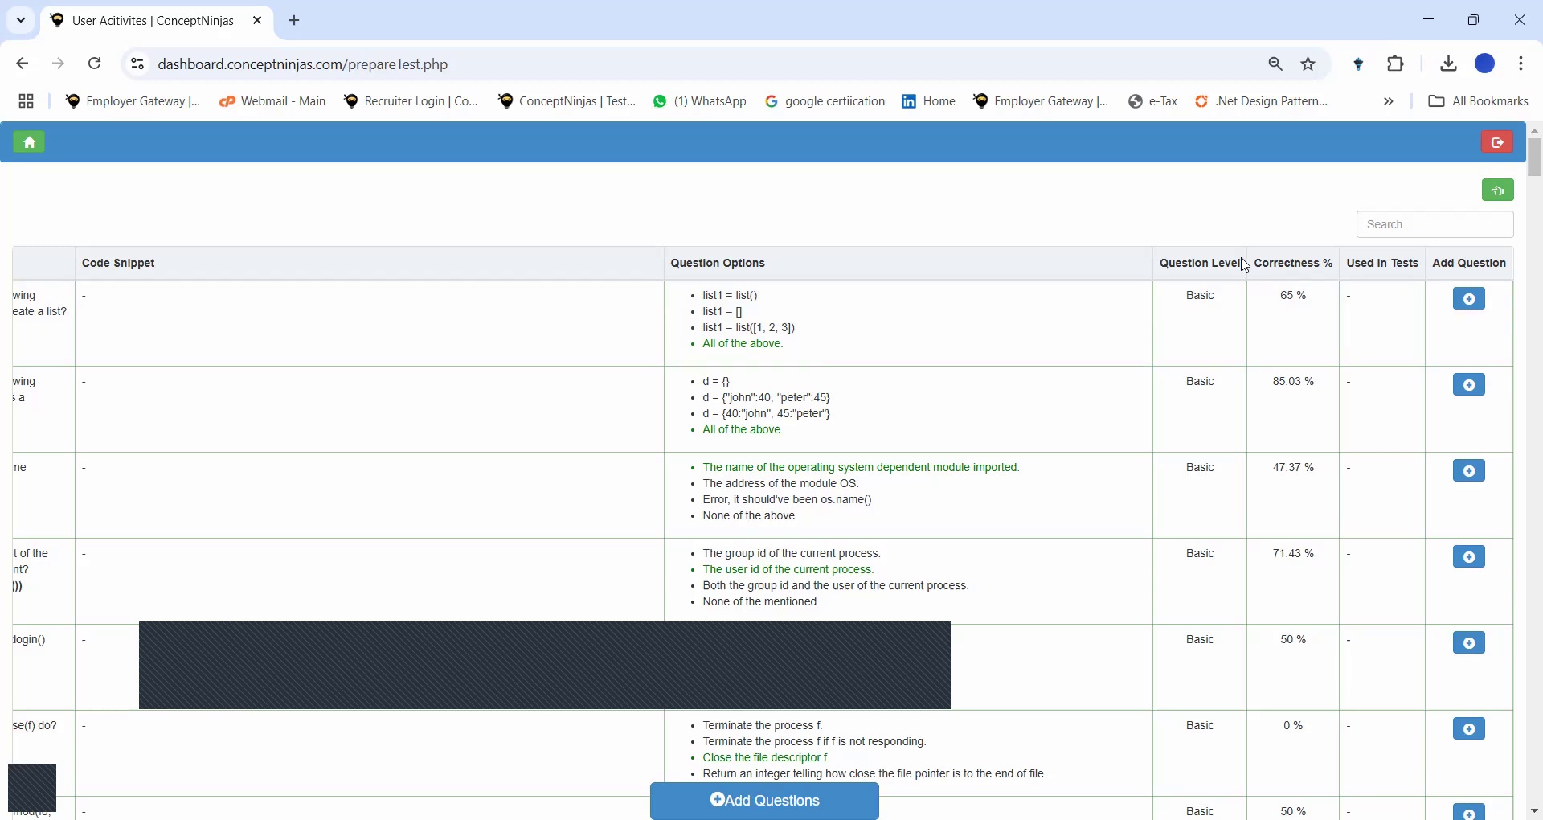
mouse_move(1302, 301)
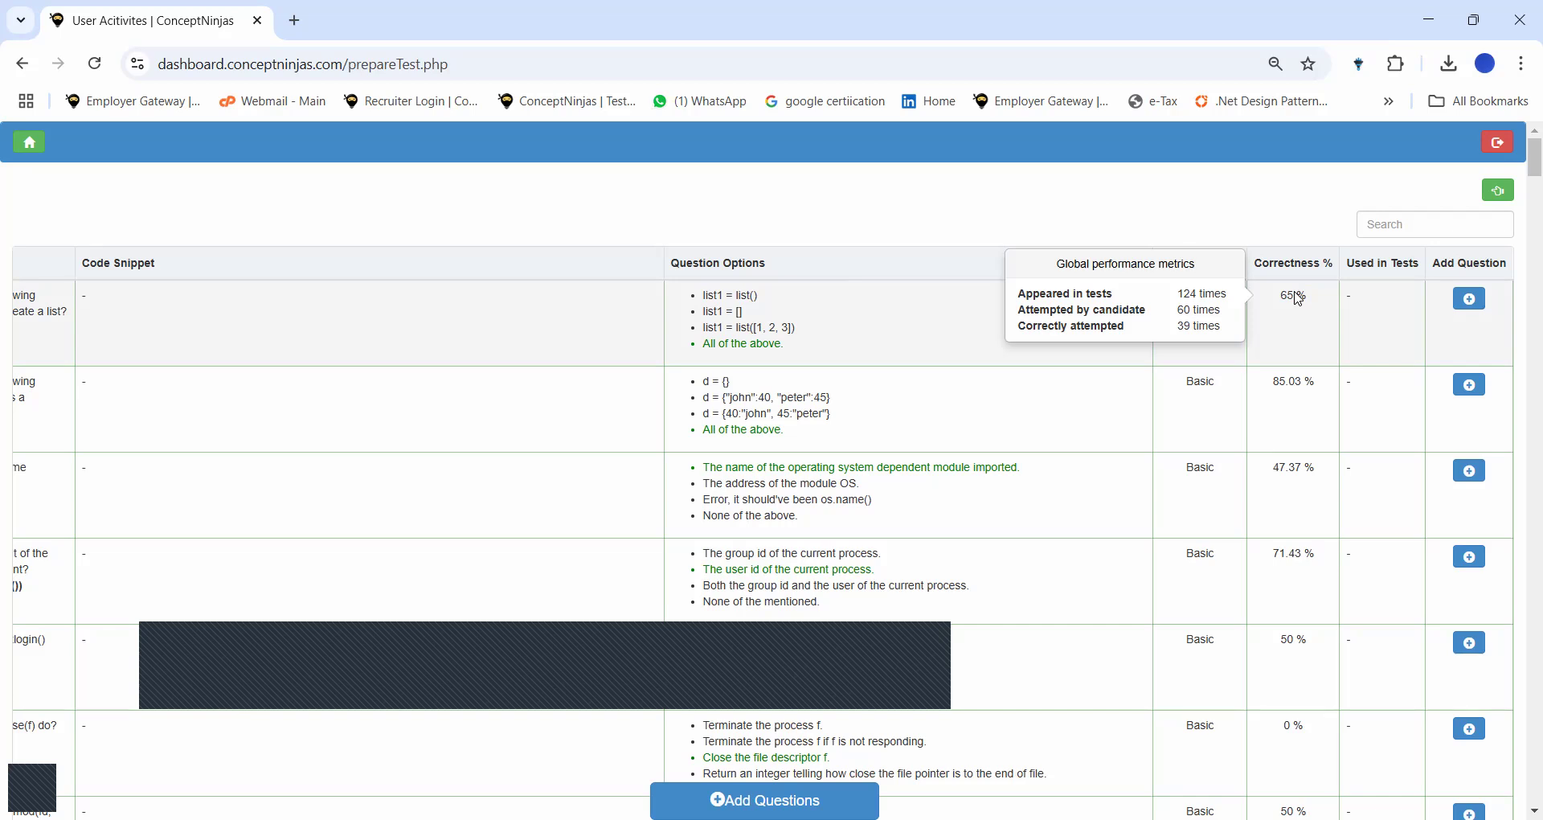
scroll(1300, 299, "left", 3)
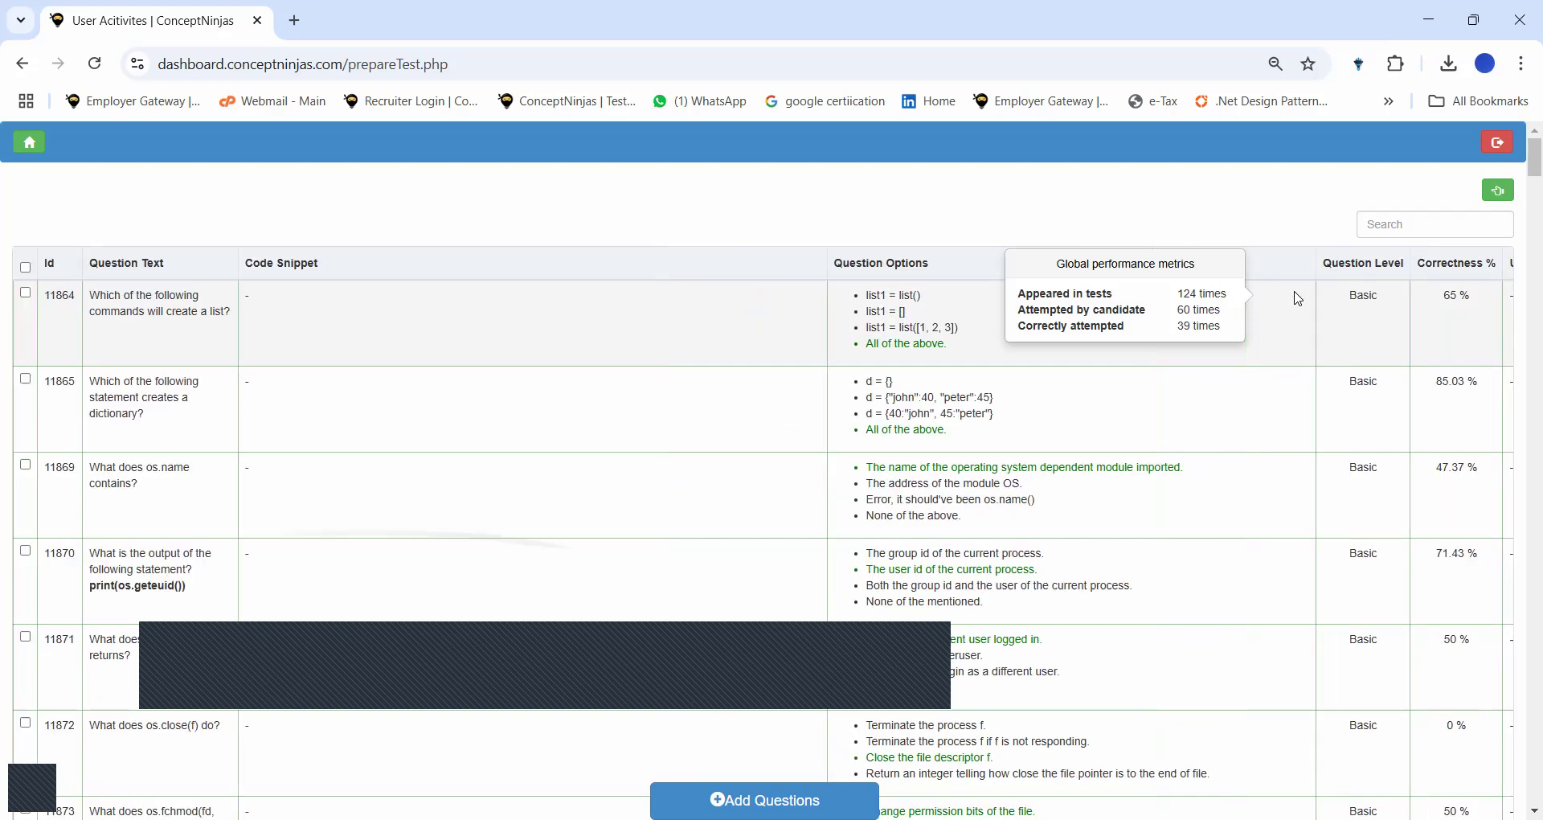
left_click(180, 603)
left_click(159, 496)
left_click(161, 401)
left_click(161, 306)
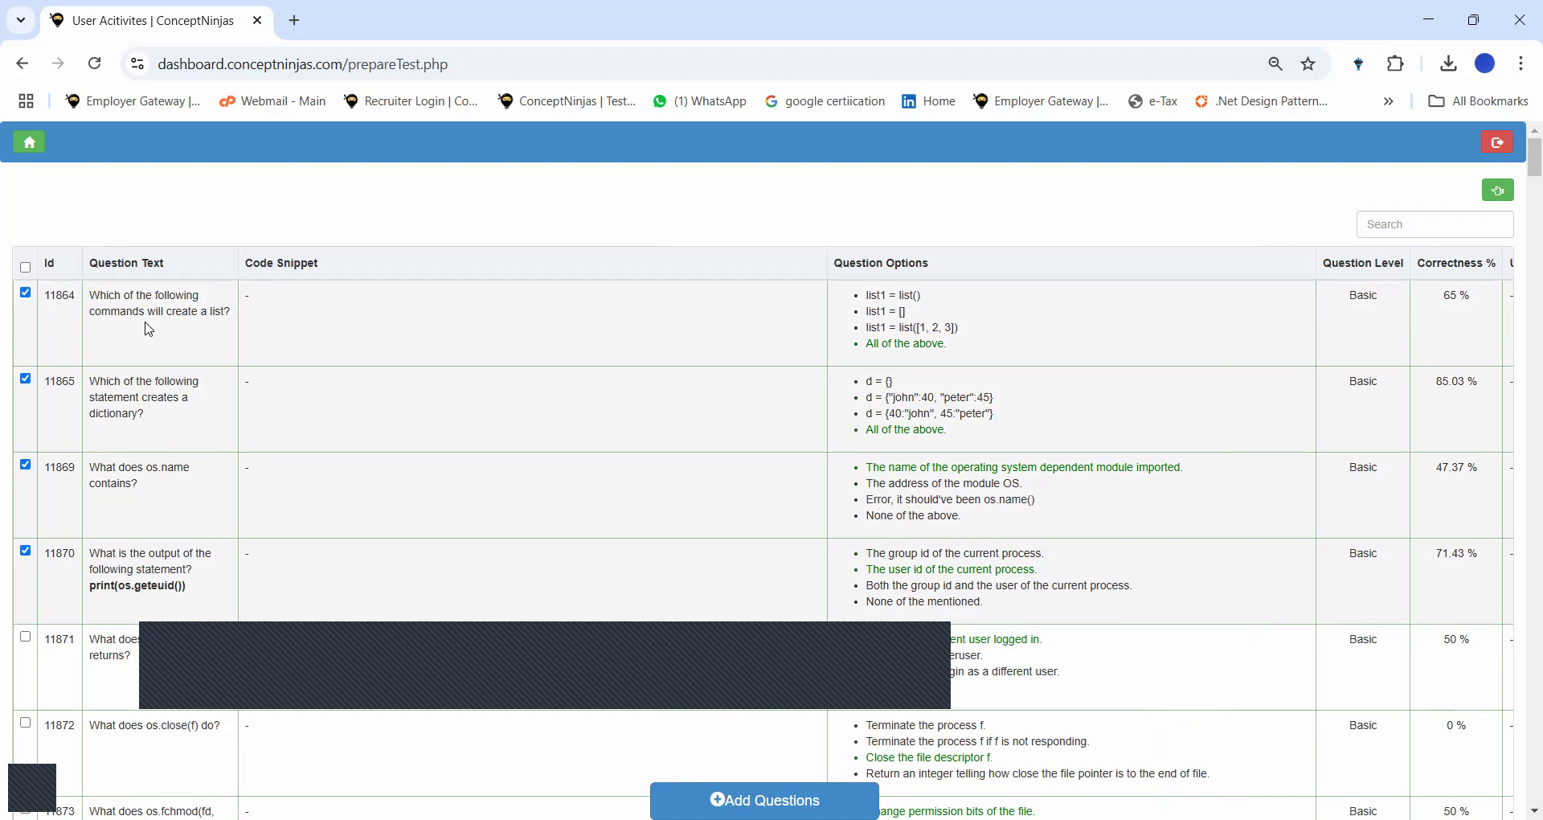
left_click(765, 799)
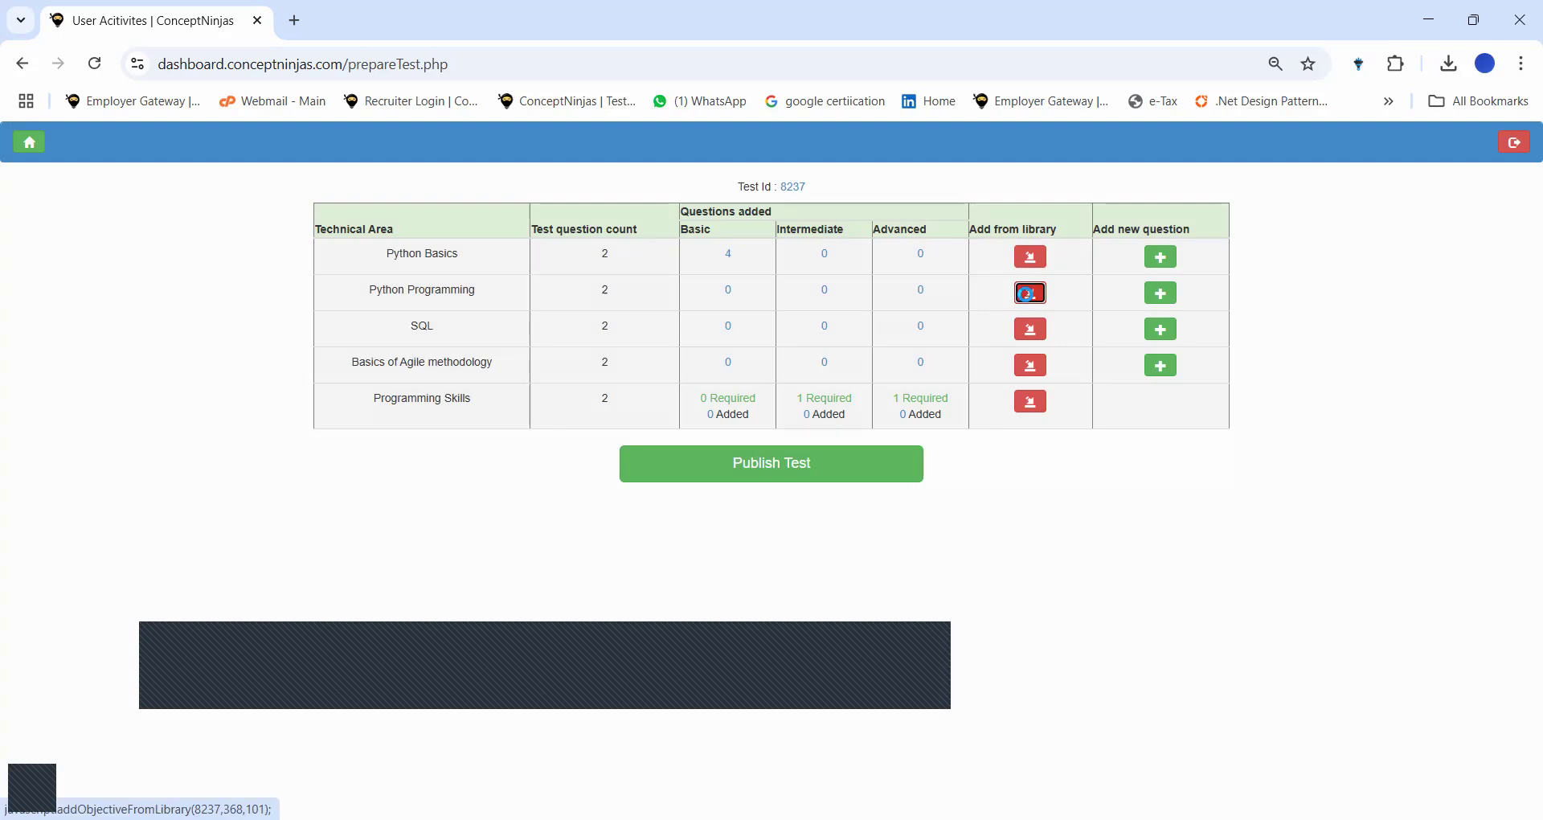
Add library questions 11860, 11867 and 16429 to Python Programming.
left_click(1031, 292)
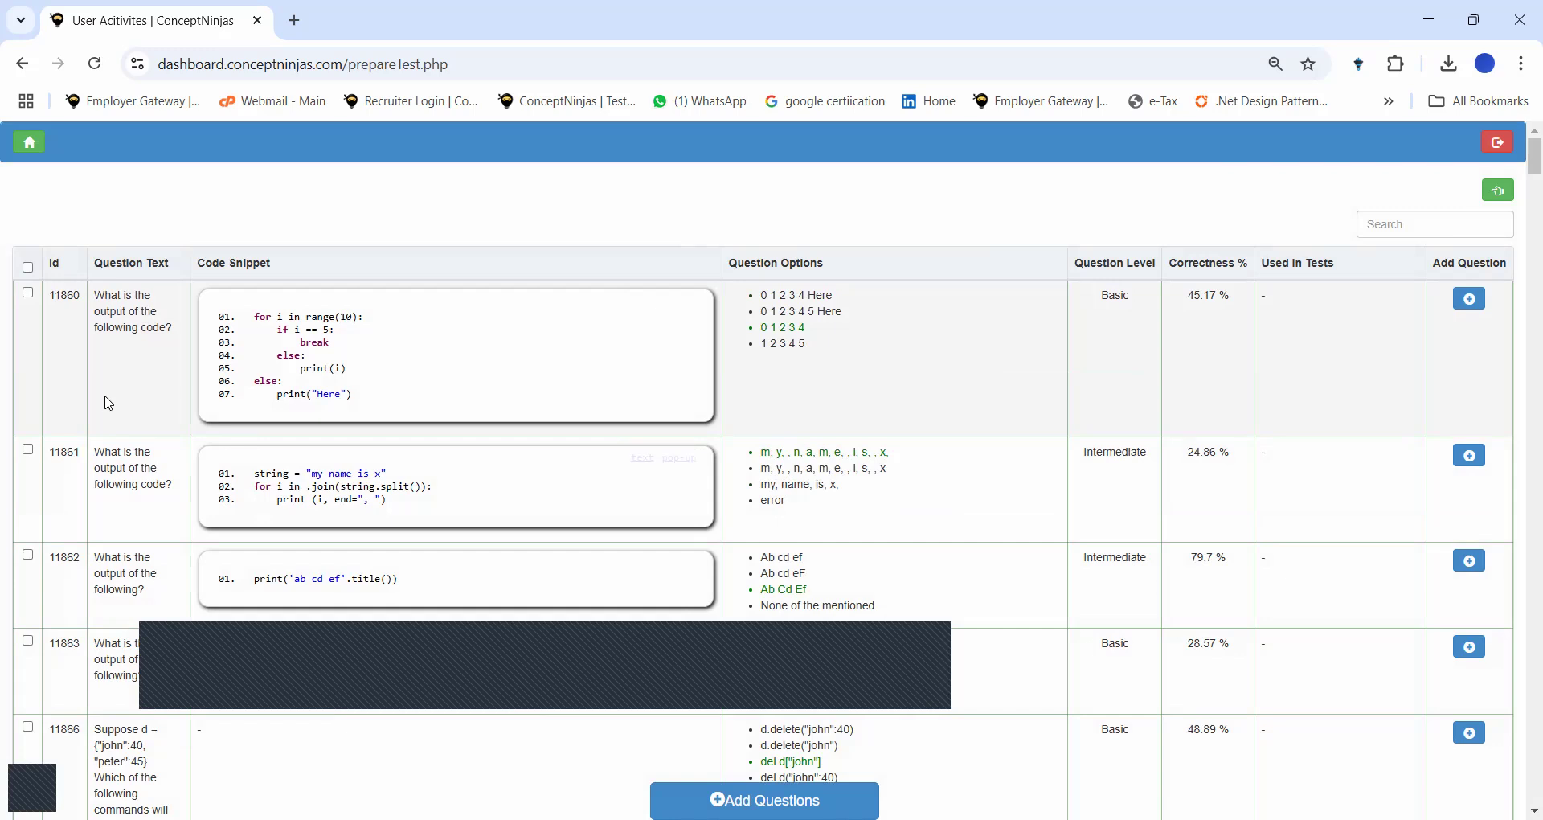
left_click(110, 404)
scroll(109, 567, "down", 6)
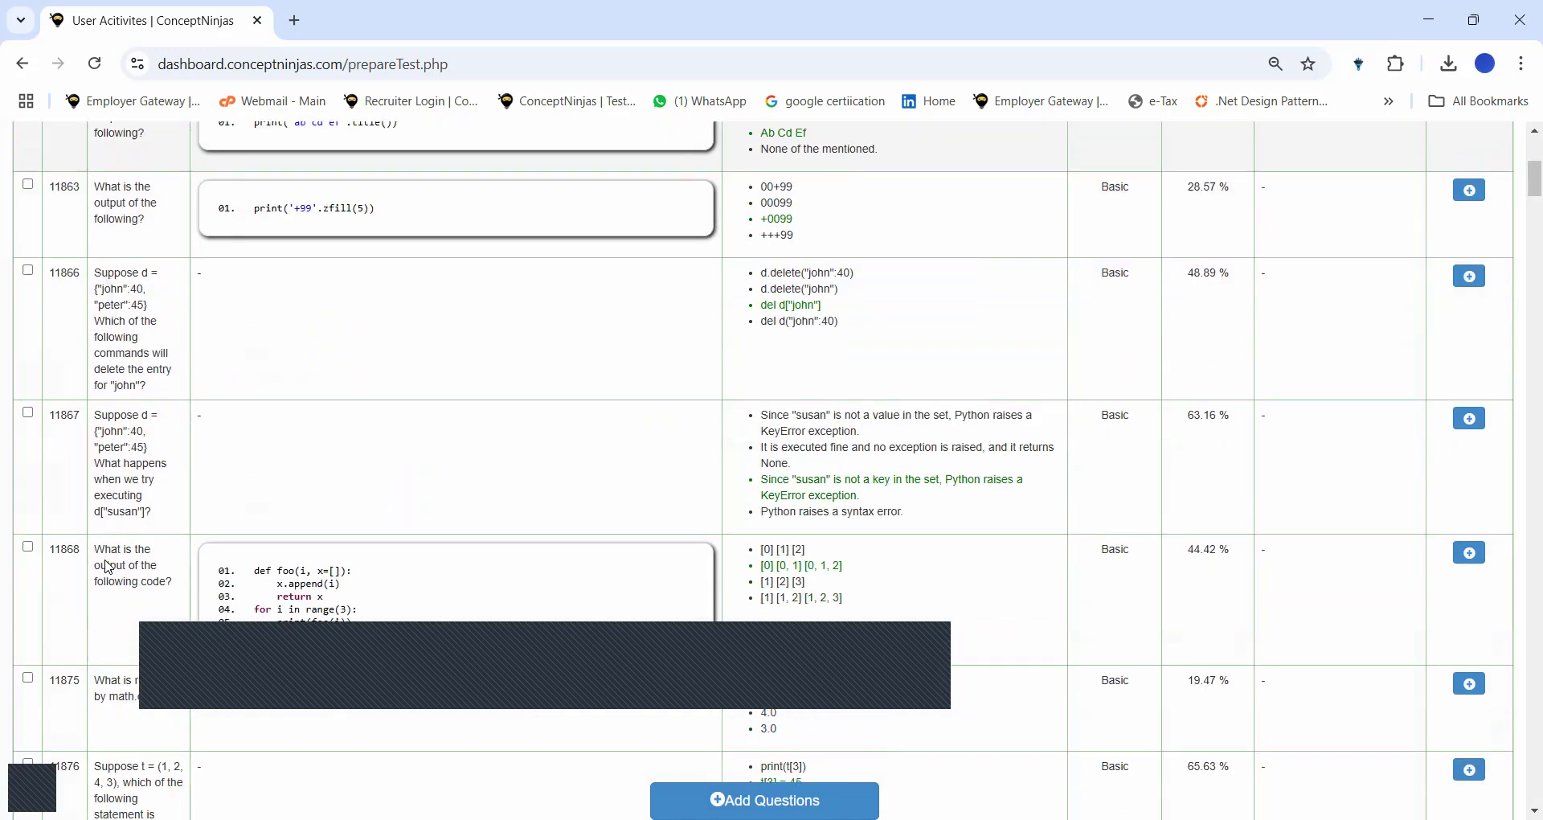
left_click(88, 500)
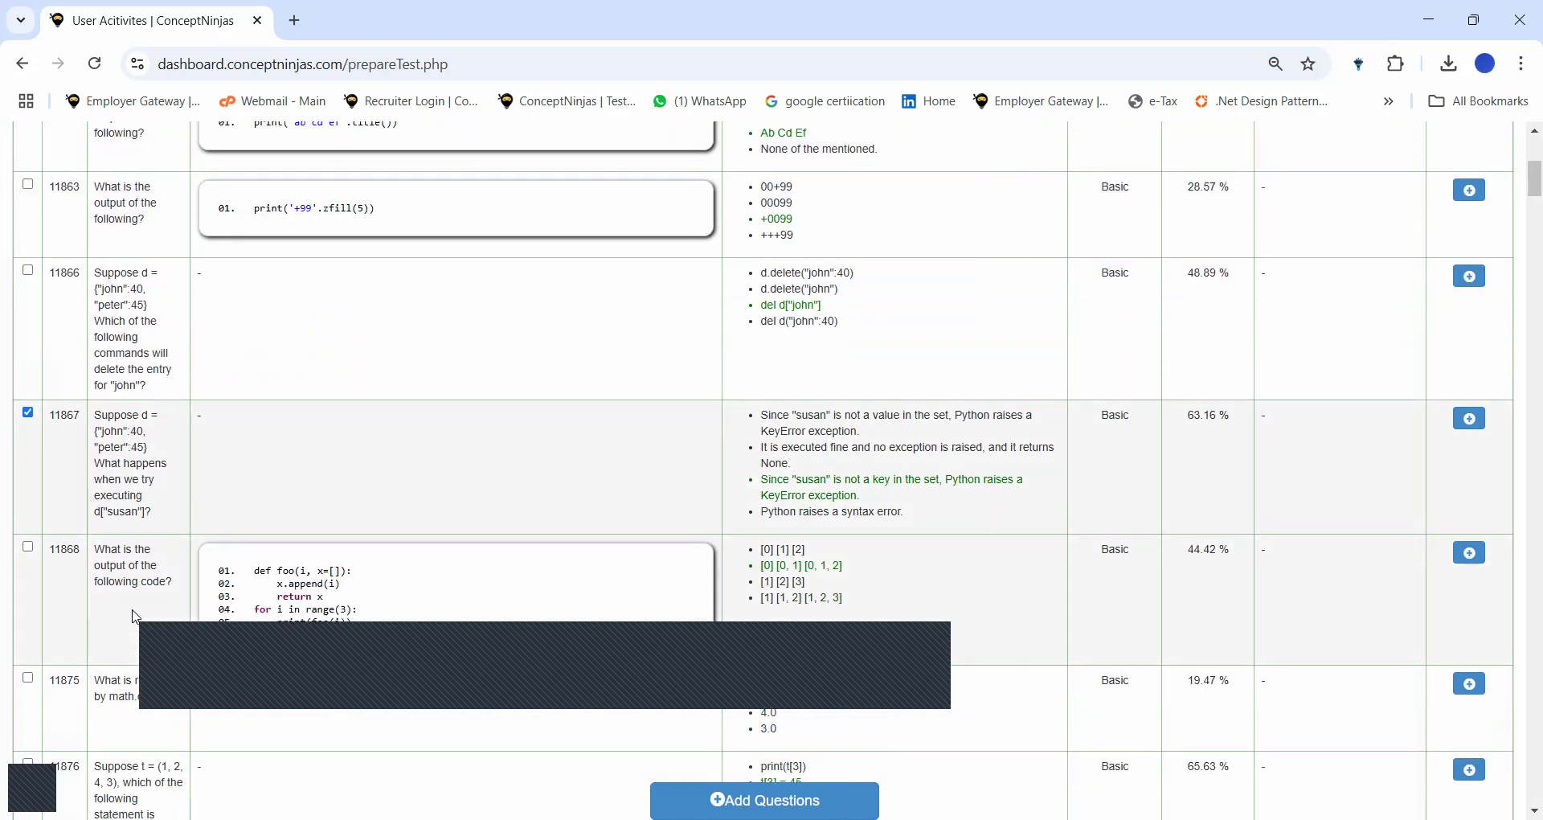
scroll(137, 627, "down", 7)
left_click(146, 658)
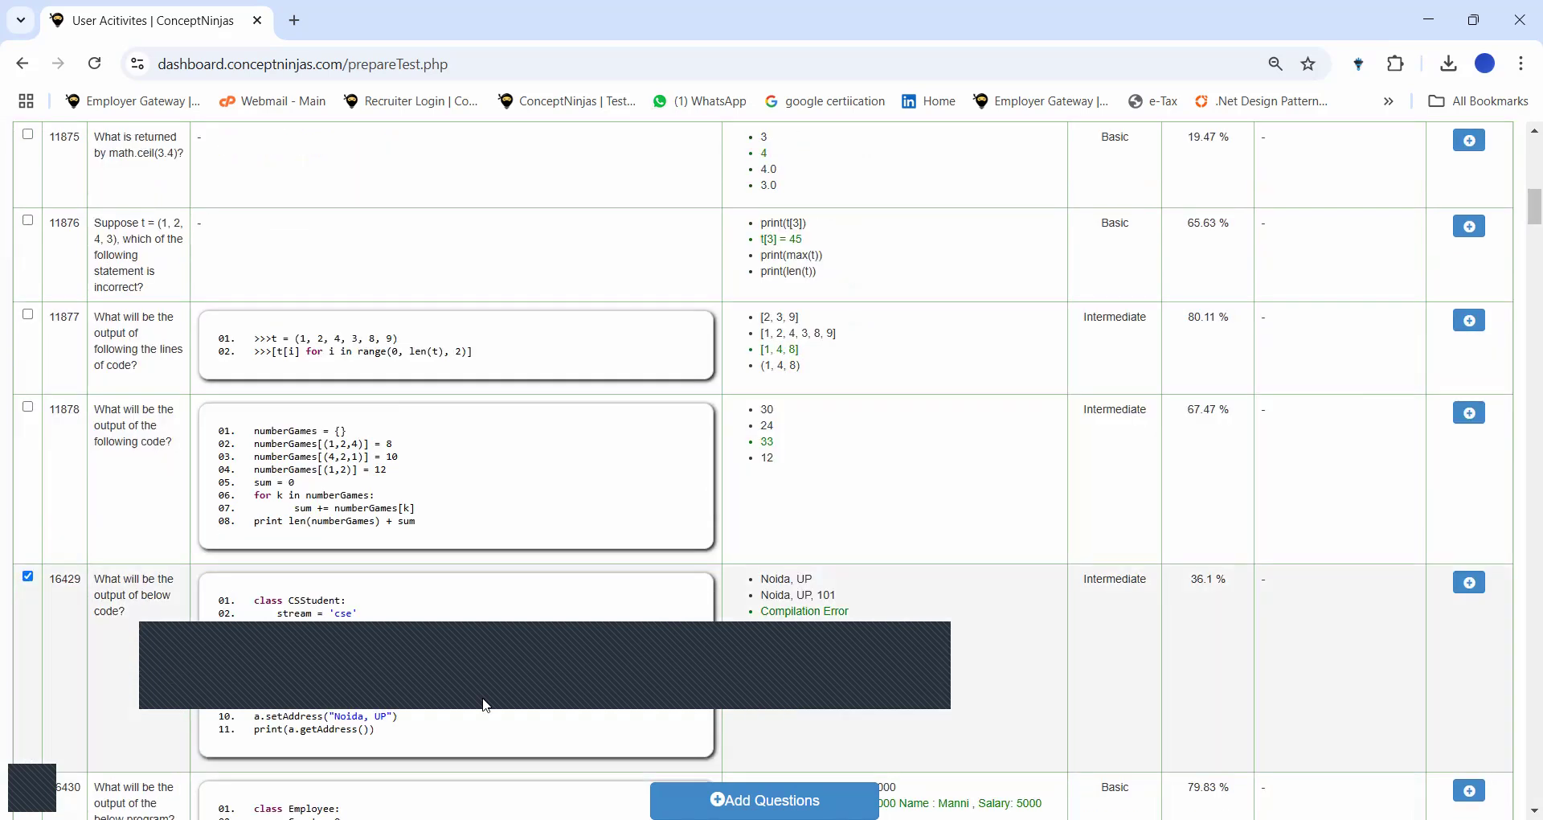
left_click(772, 796)
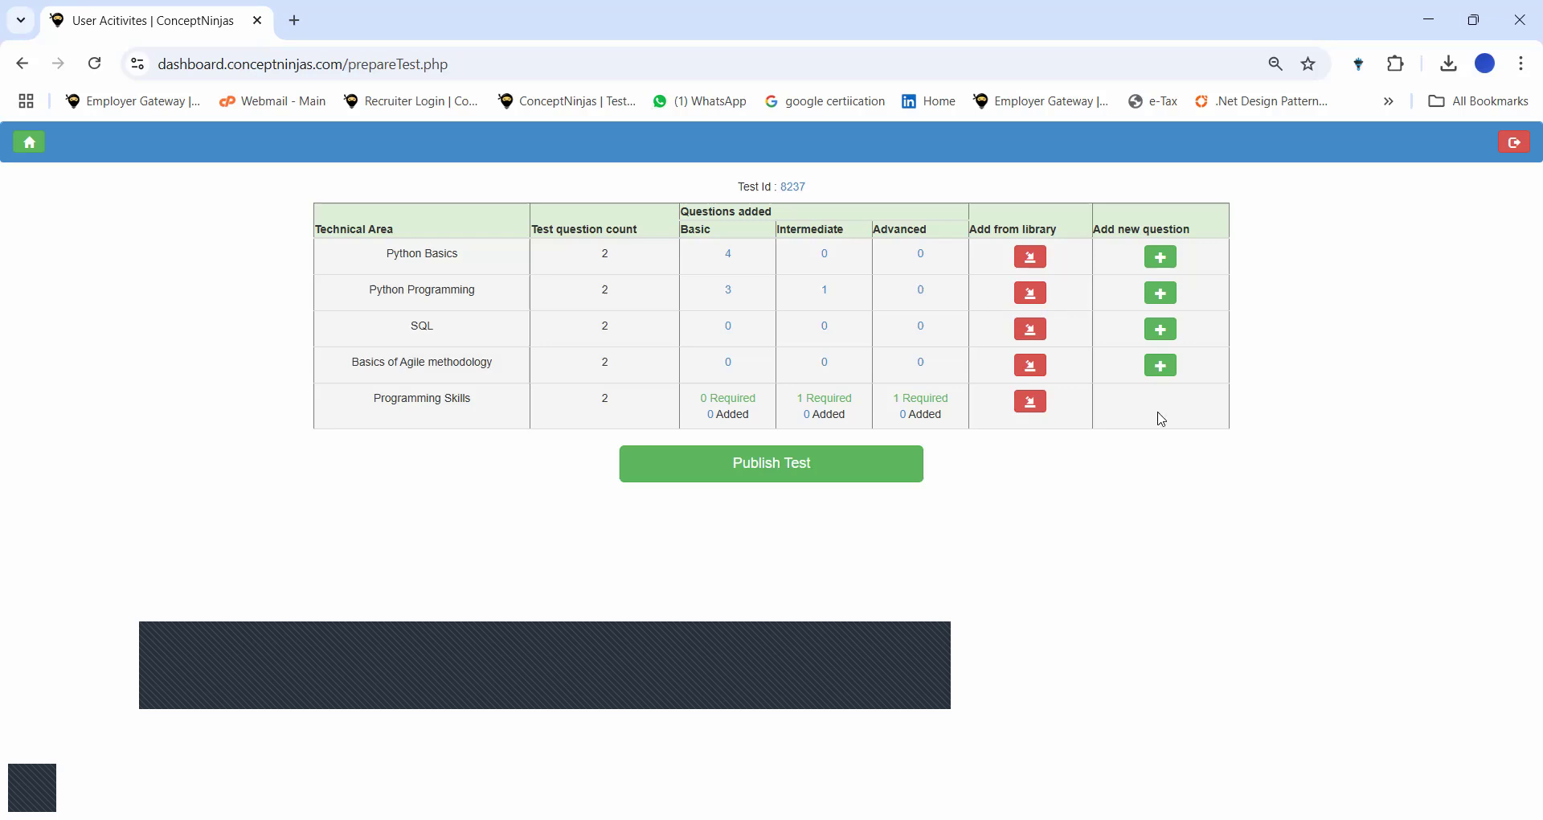
left_click(1030, 328)
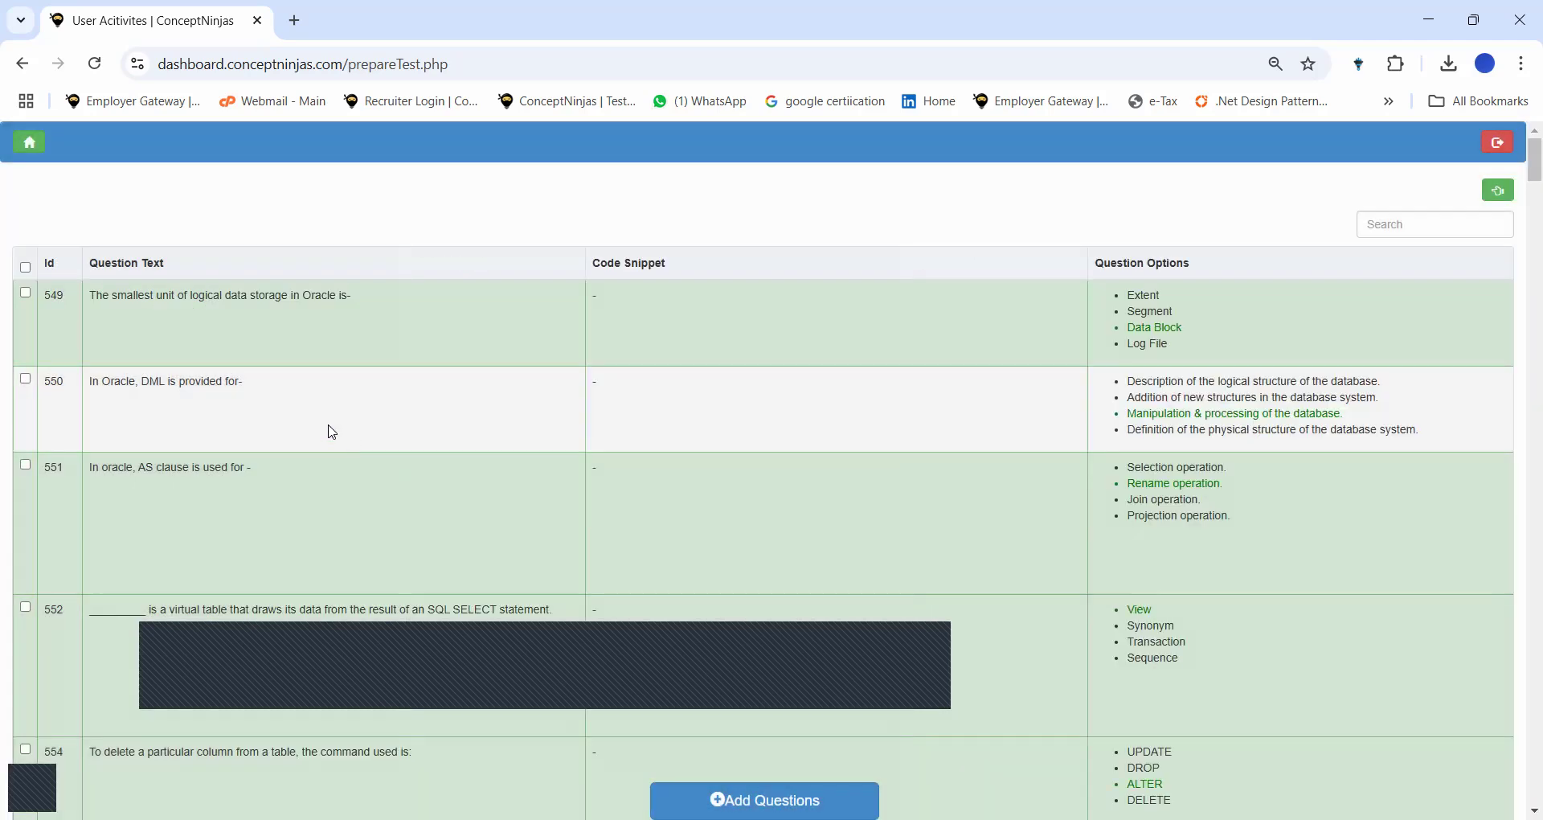
Add SQL library questions 550, 557, 558 and 560 to the test.
left_click(298, 396)
scroll(302, 403, "down", 10)
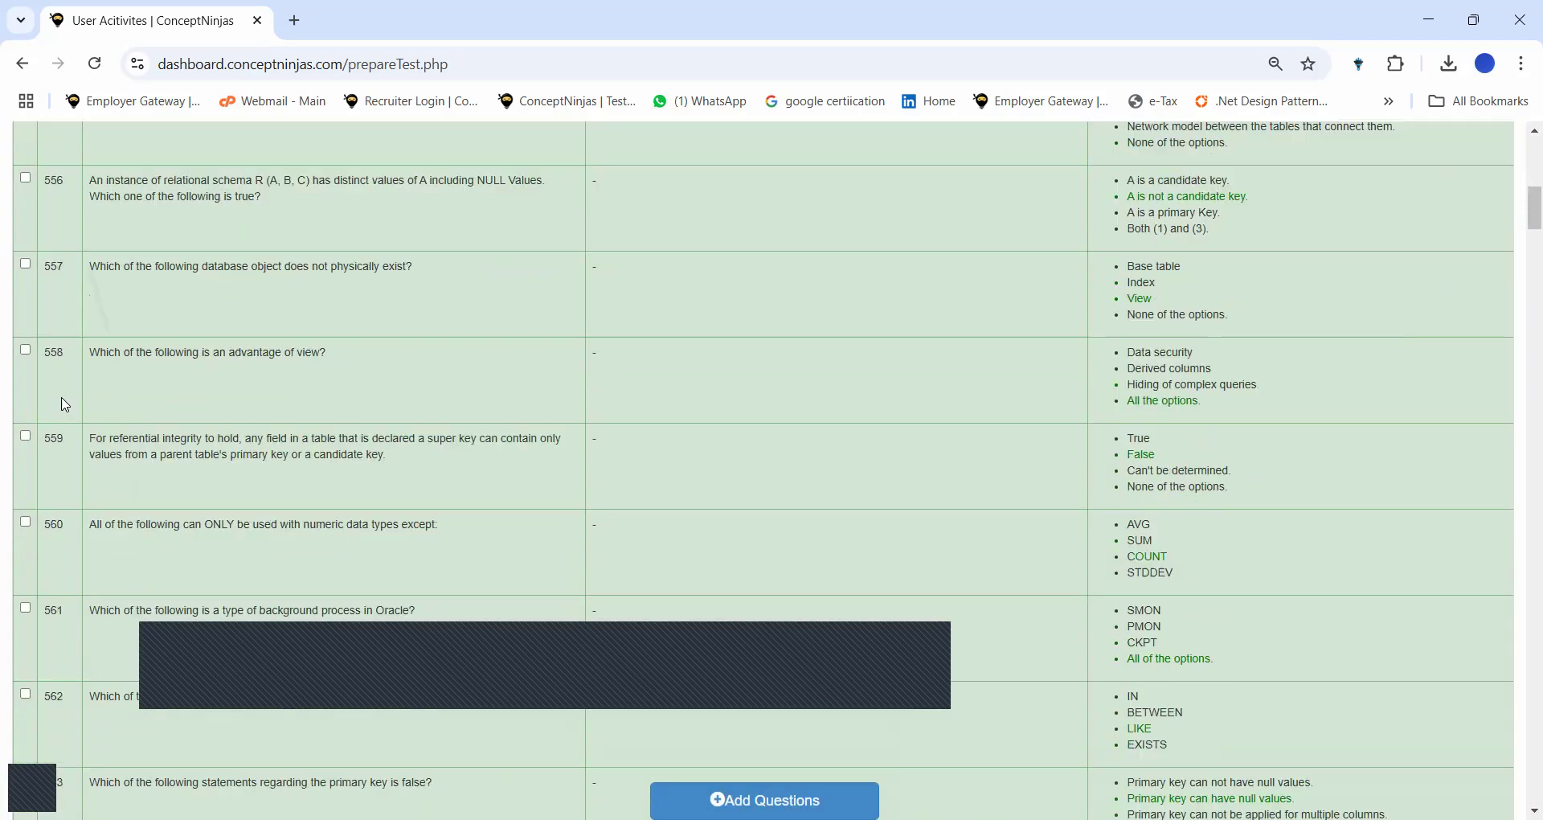
left_click(114, 317)
left_click(148, 257)
left_click(133, 487)
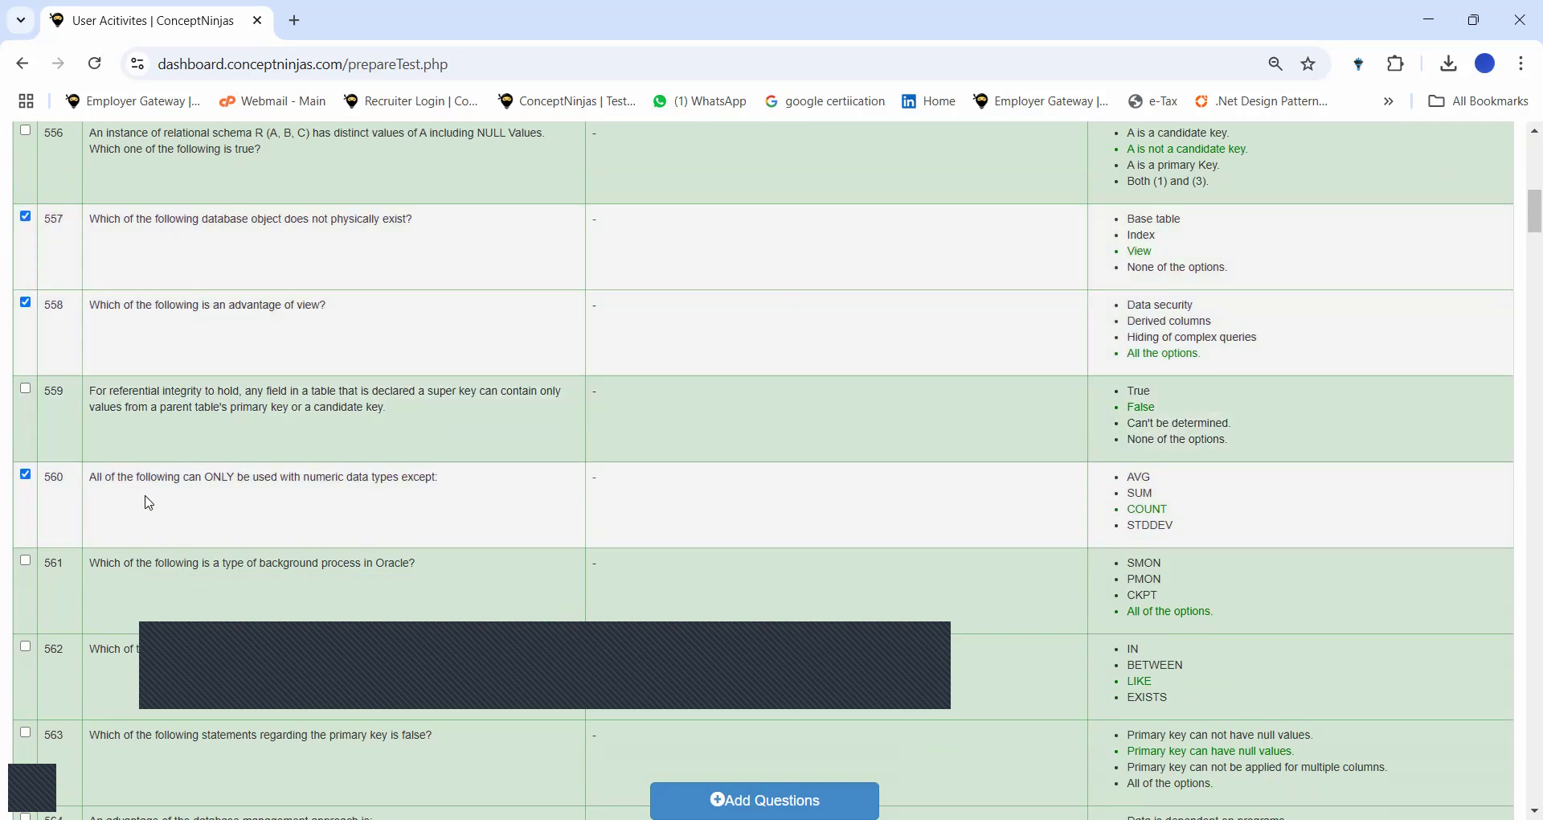
left_click(764, 799)
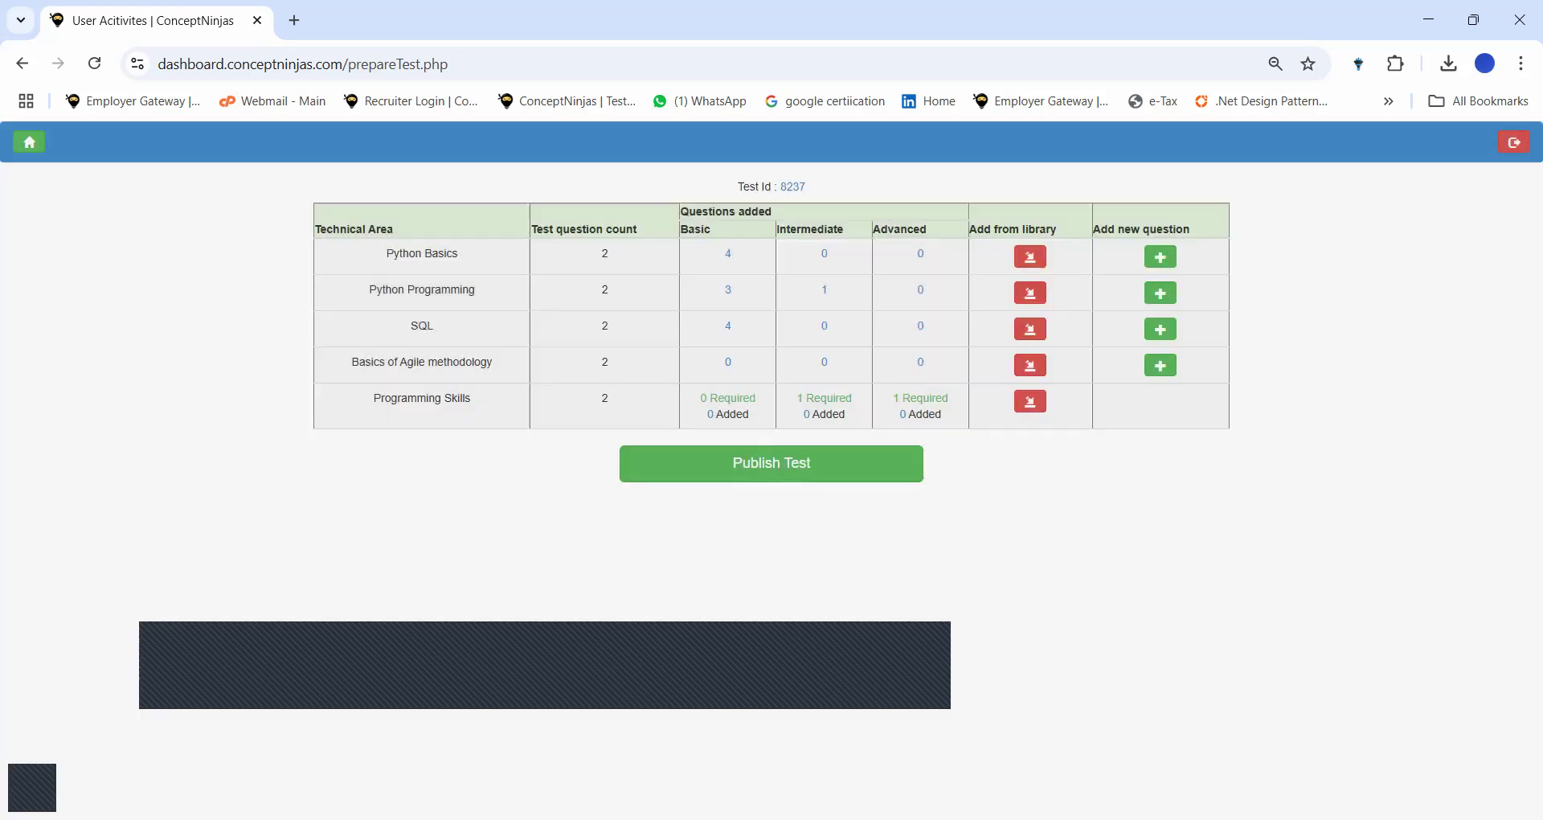
left_click(1030, 366)
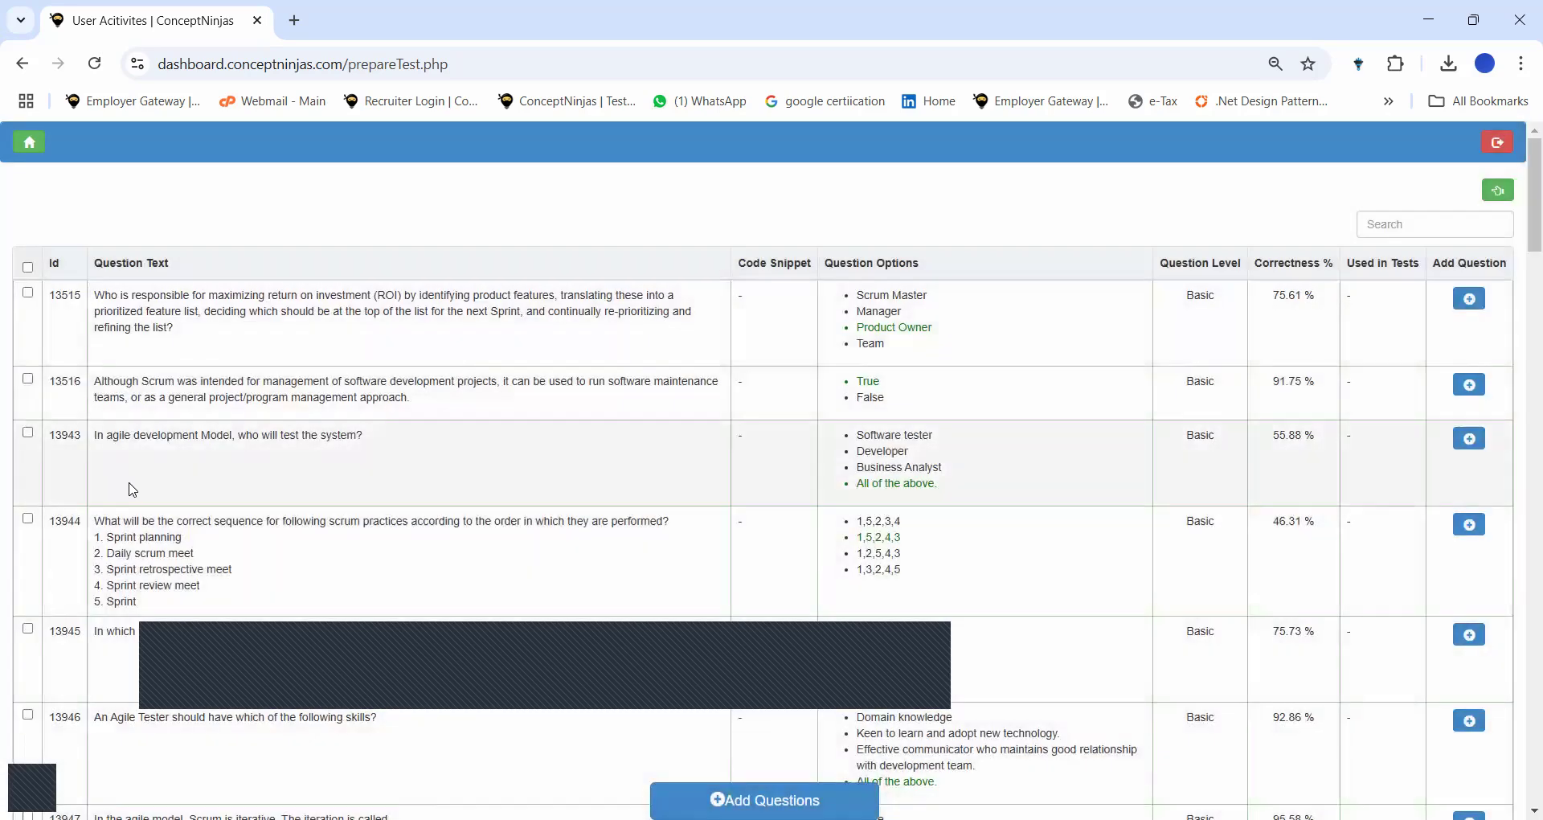
Add Agile library questions 13516, 13943, 13944 and 13945 to Basics of Agile methodology.
left_click(129, 484)
left_click(135, 552)
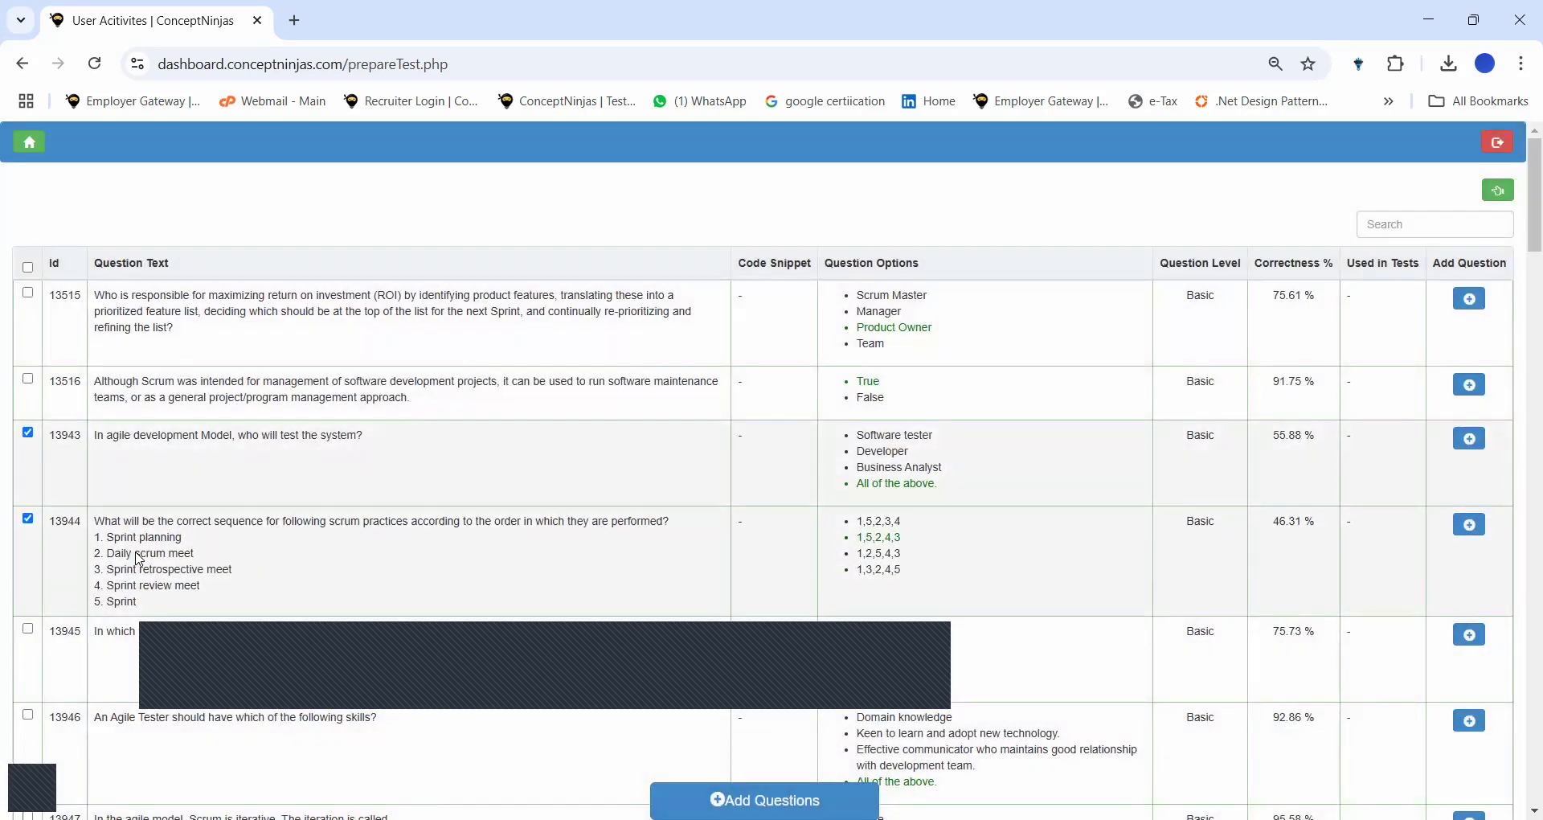
left_click(145, 640)
left_click(190, 399)
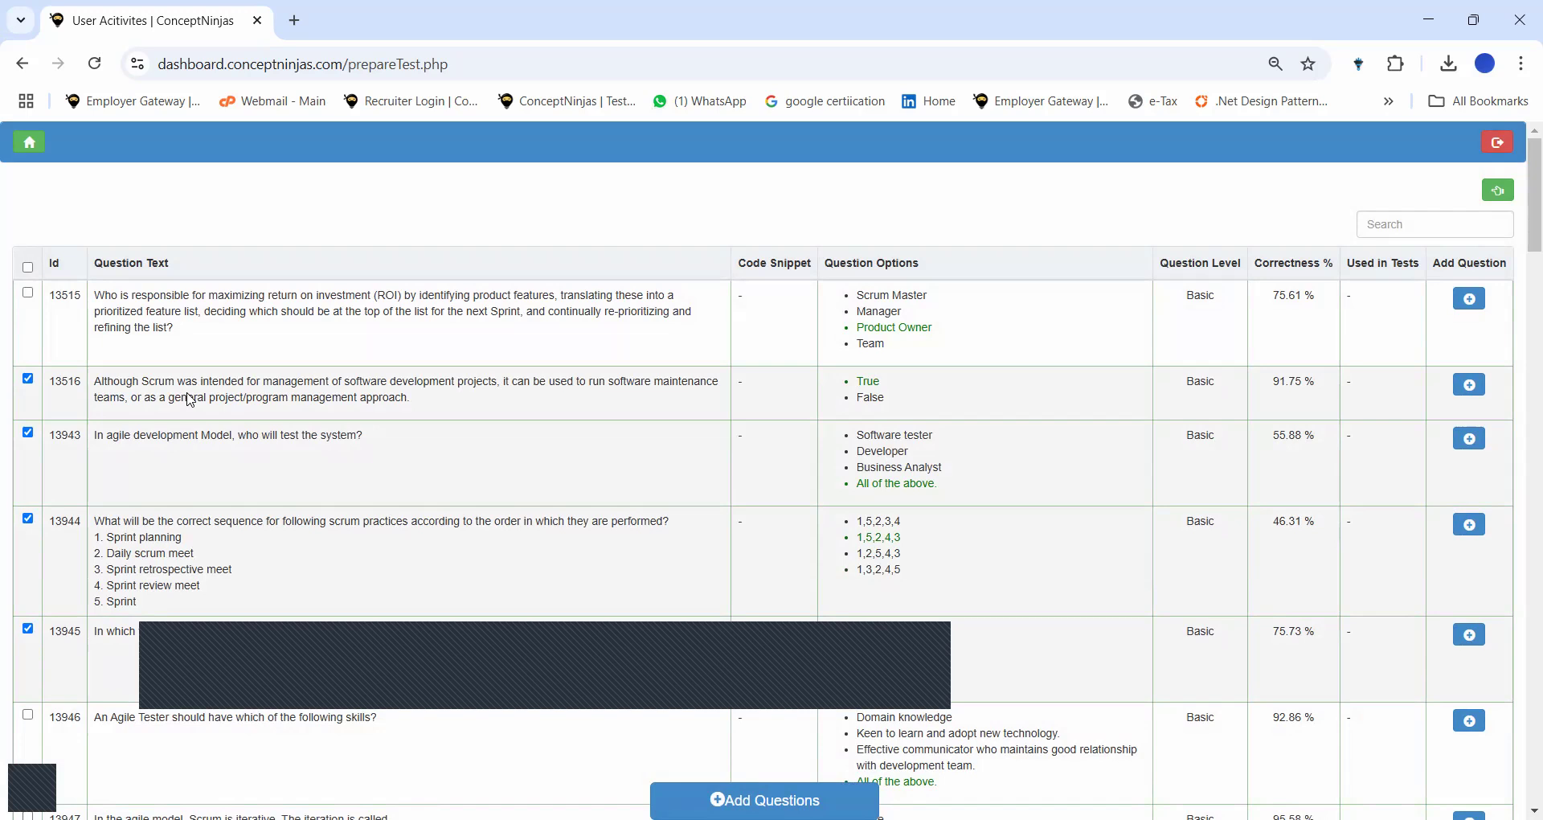
left_click(764, 799)
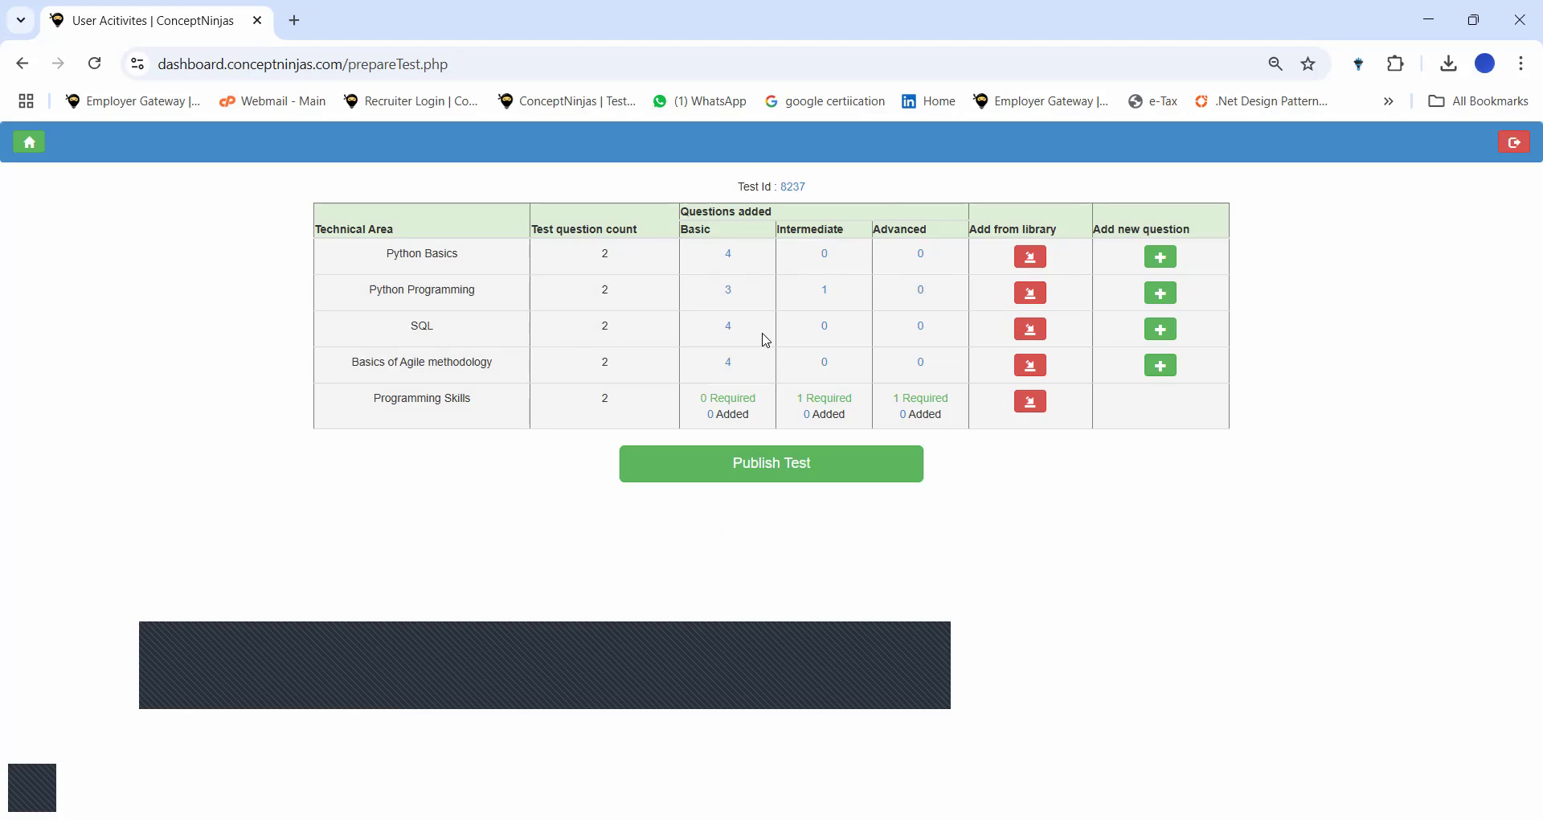
left_click(1032, 400)
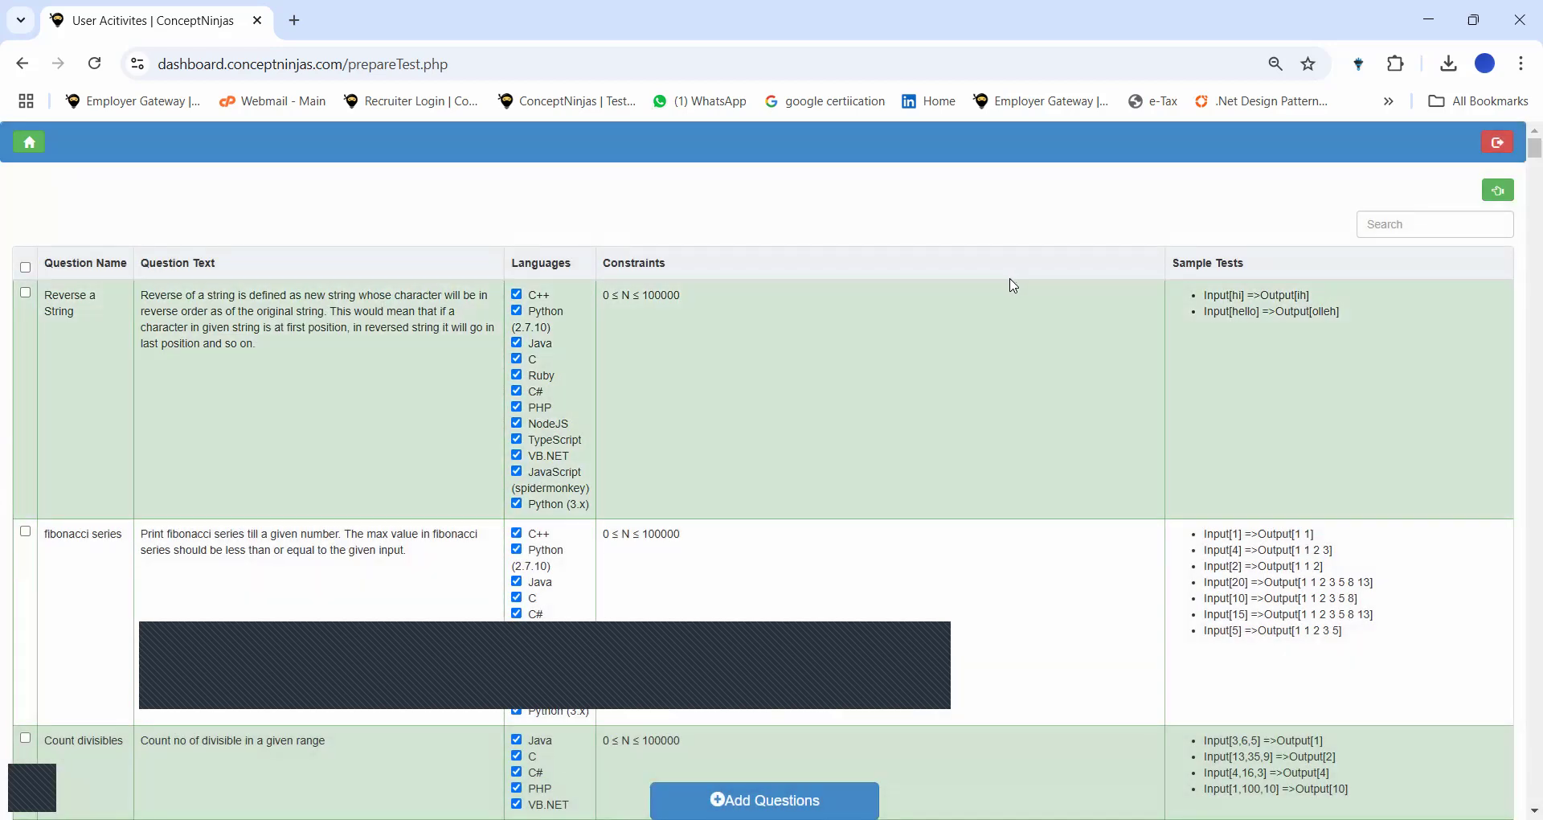
Scroll across the Programming Skills coding library and check its Correctness % global metrics.
scroll(1014, 286, "right", 8)
scroll(1014, 287, "left", 5)
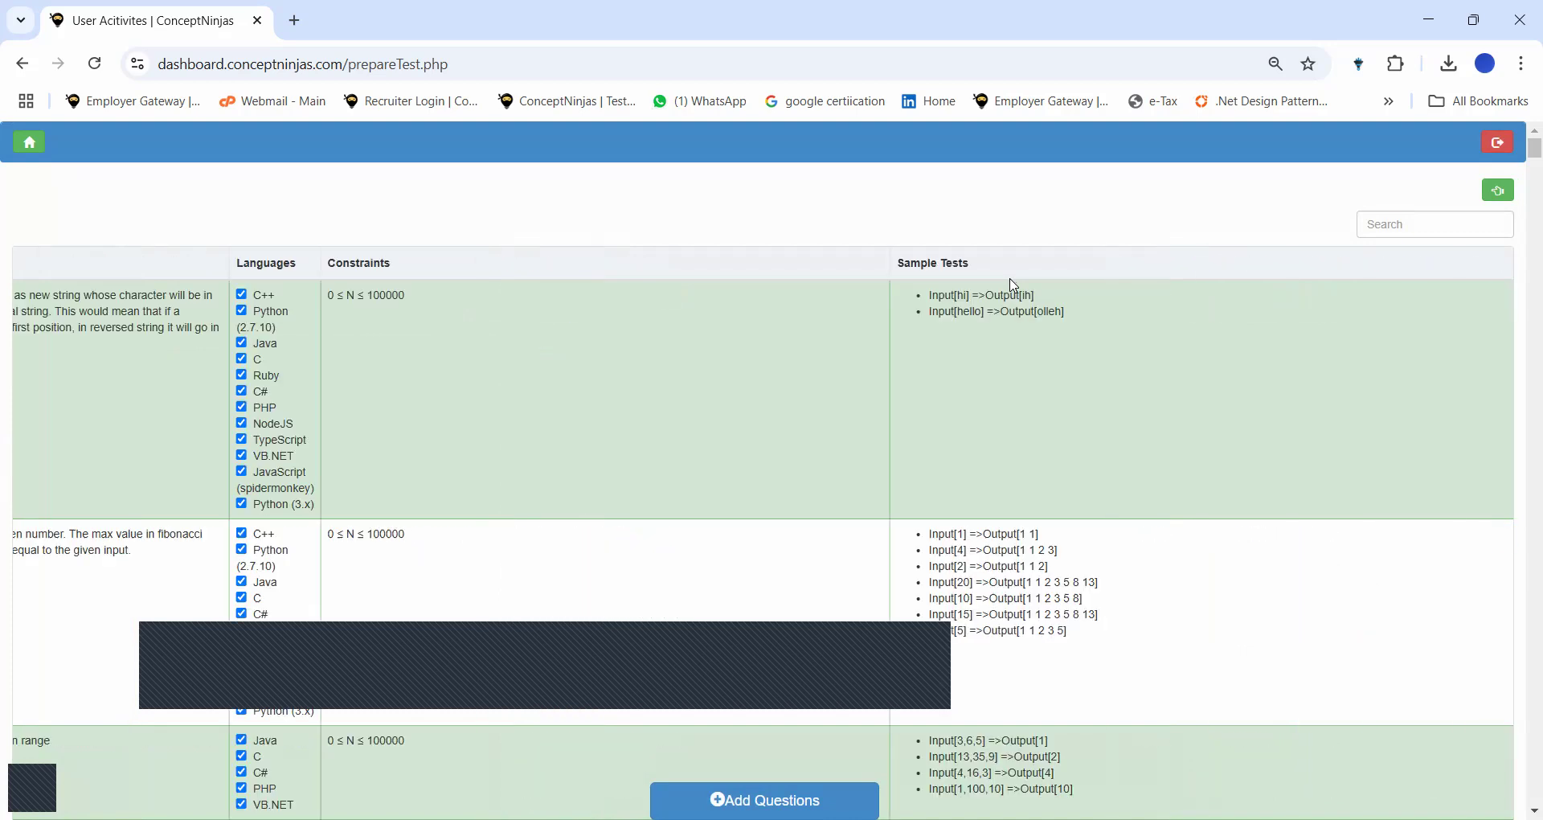
scroll(1014, 287, "left", 3)
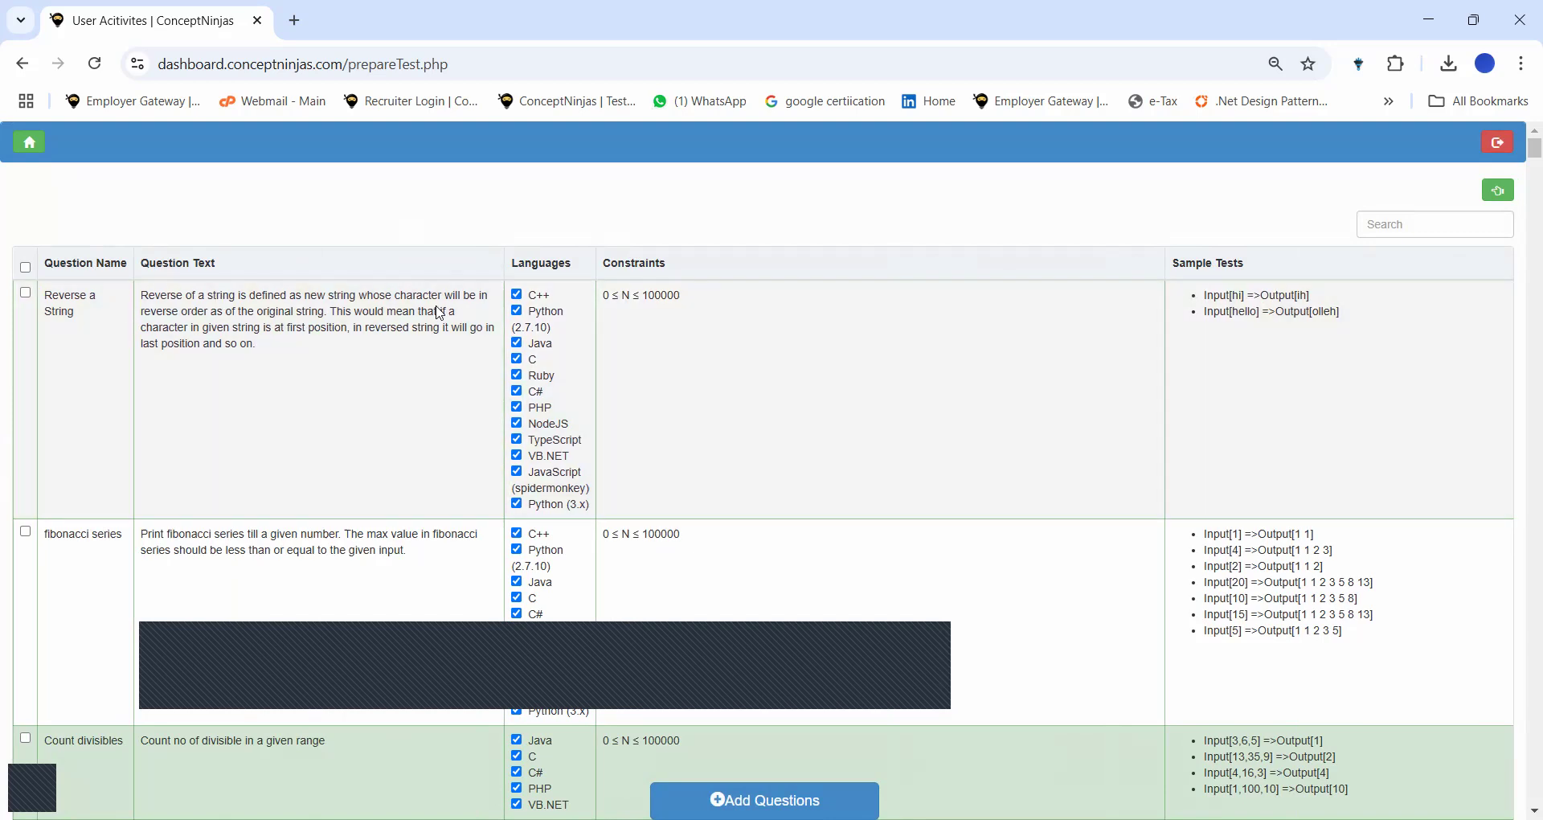
scroll(550, 418, "right", 5)
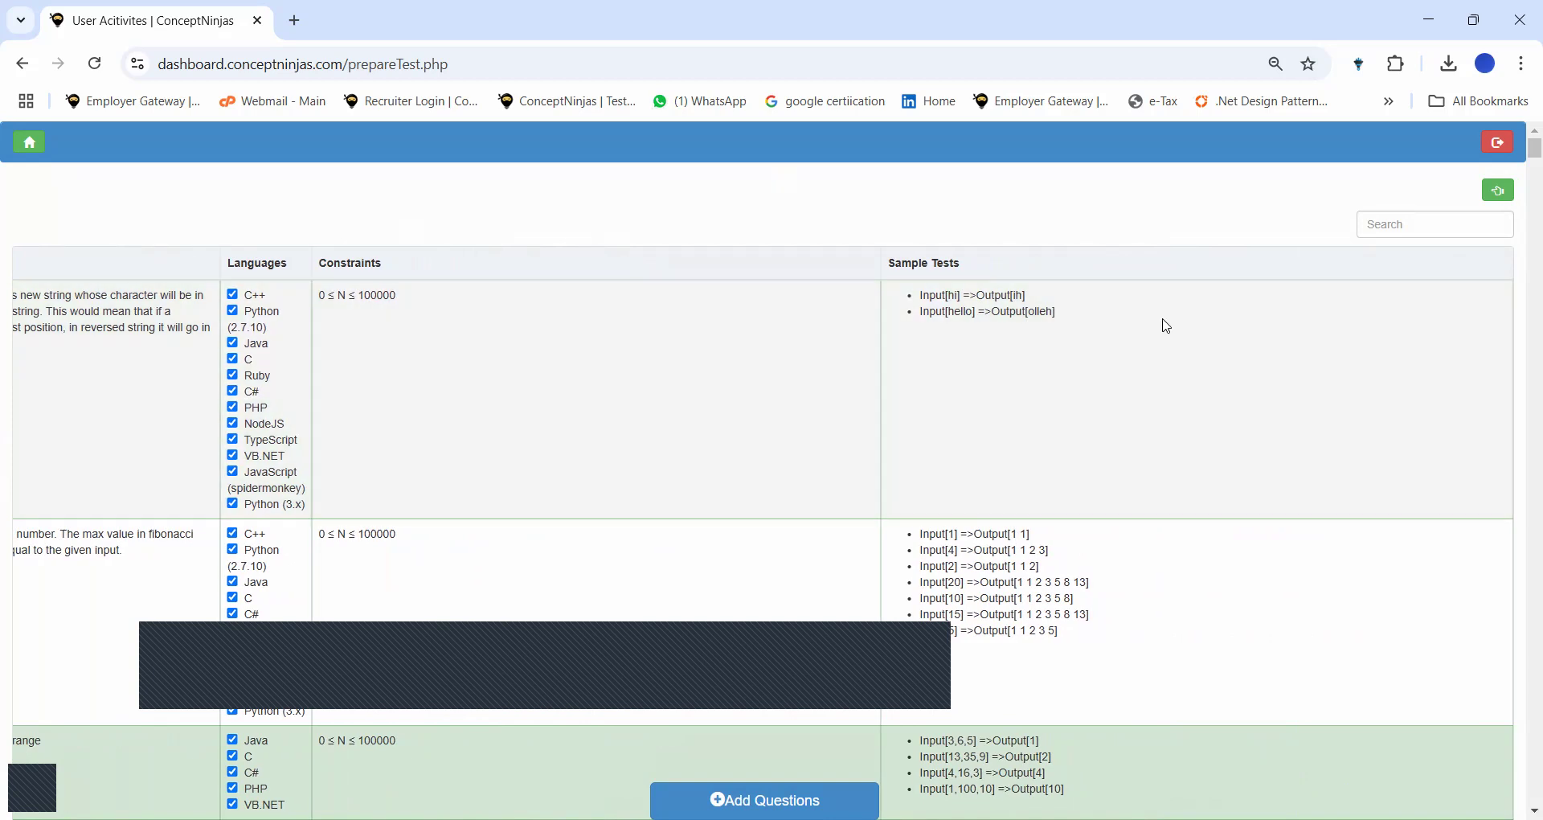
scroll(1313, 336, "right", 7)
scroll(1315, 337, "right", 1)
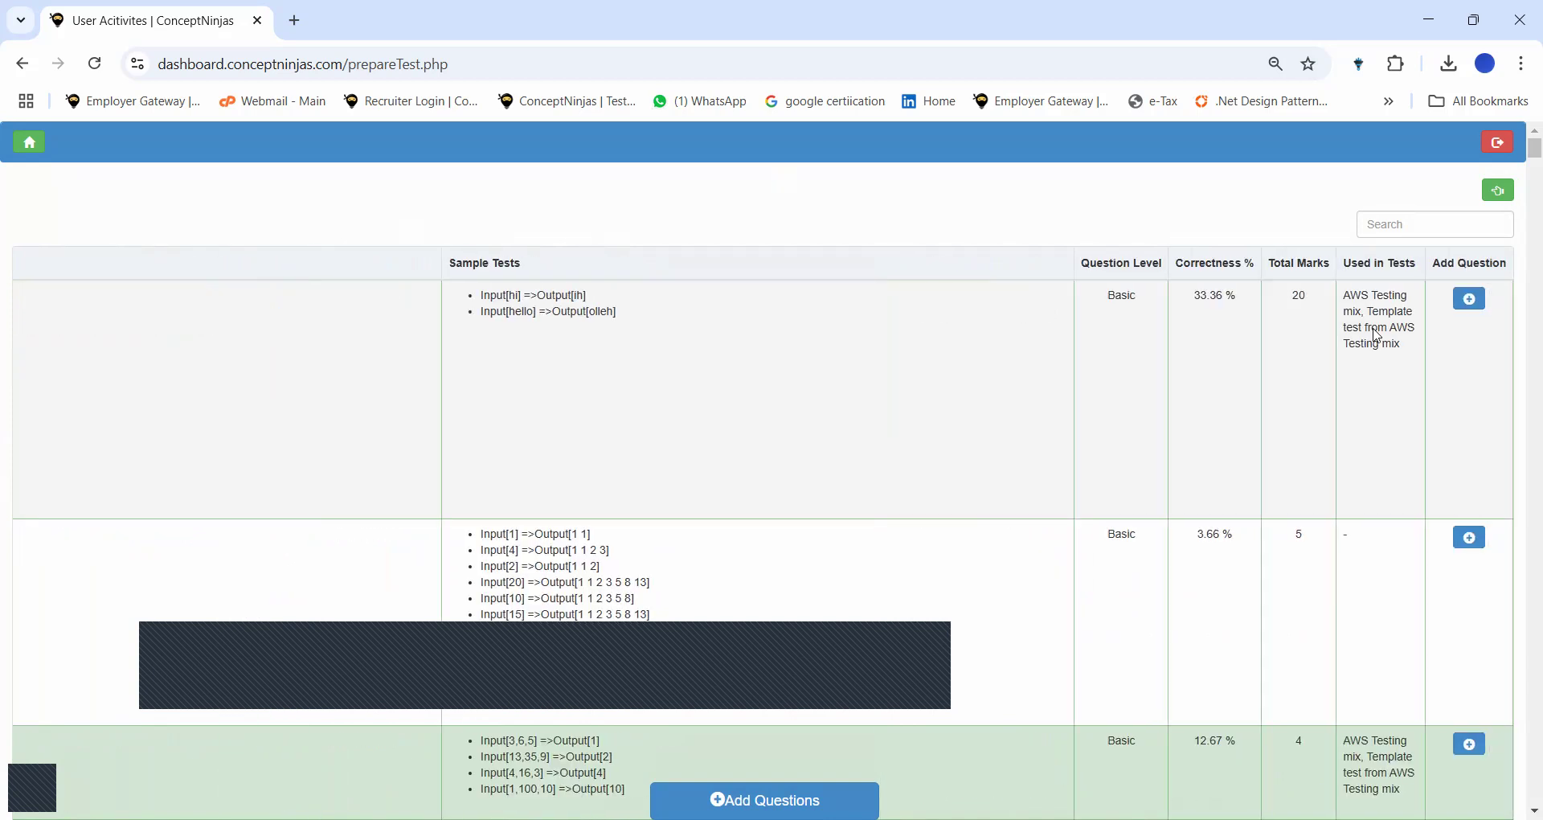
mouse_move(1250, 302)
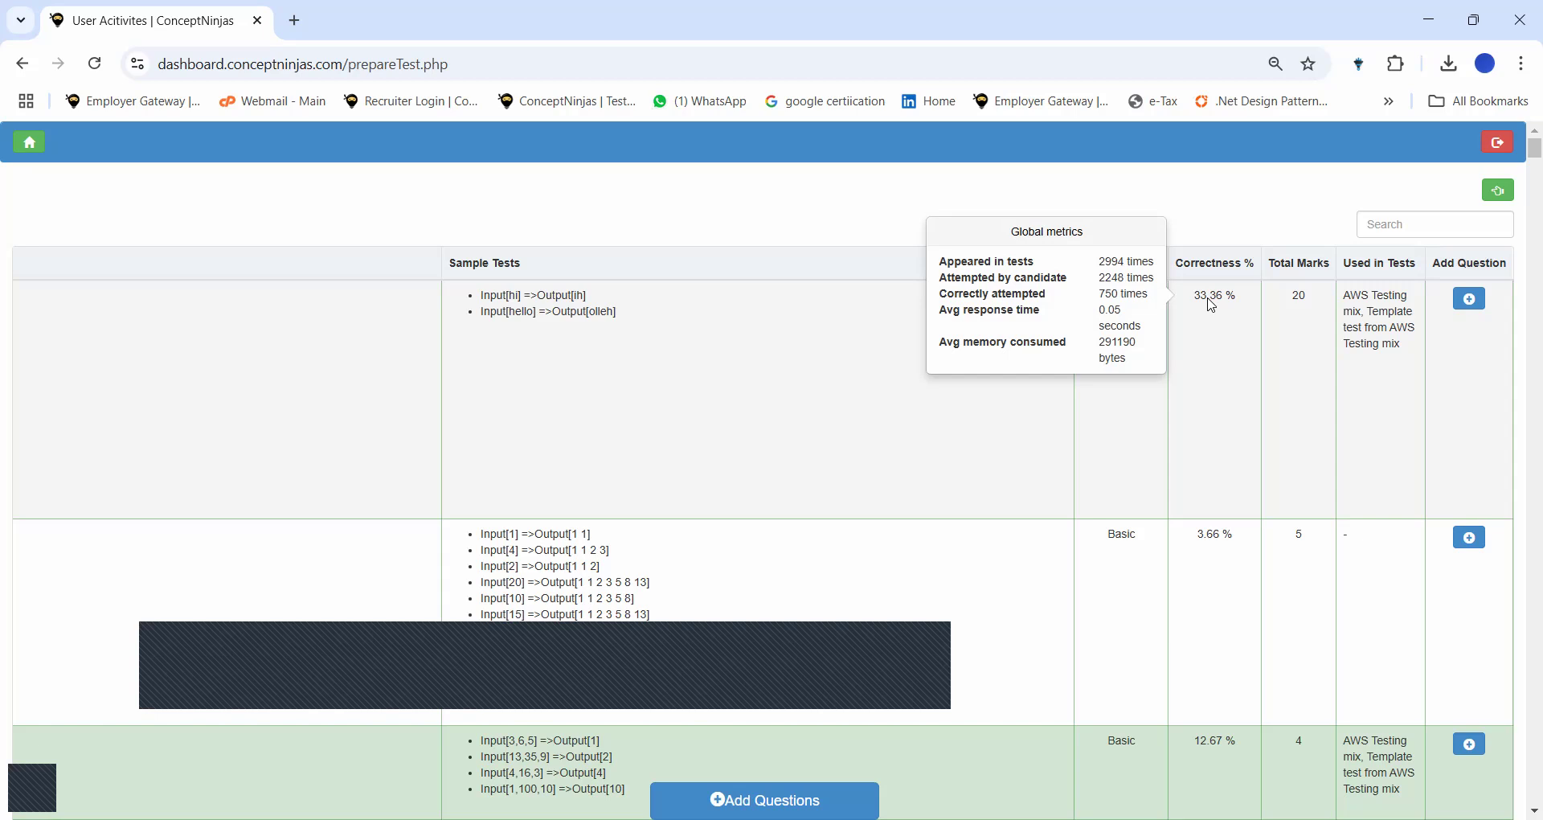
scroll(1211, 306, "left", 9)
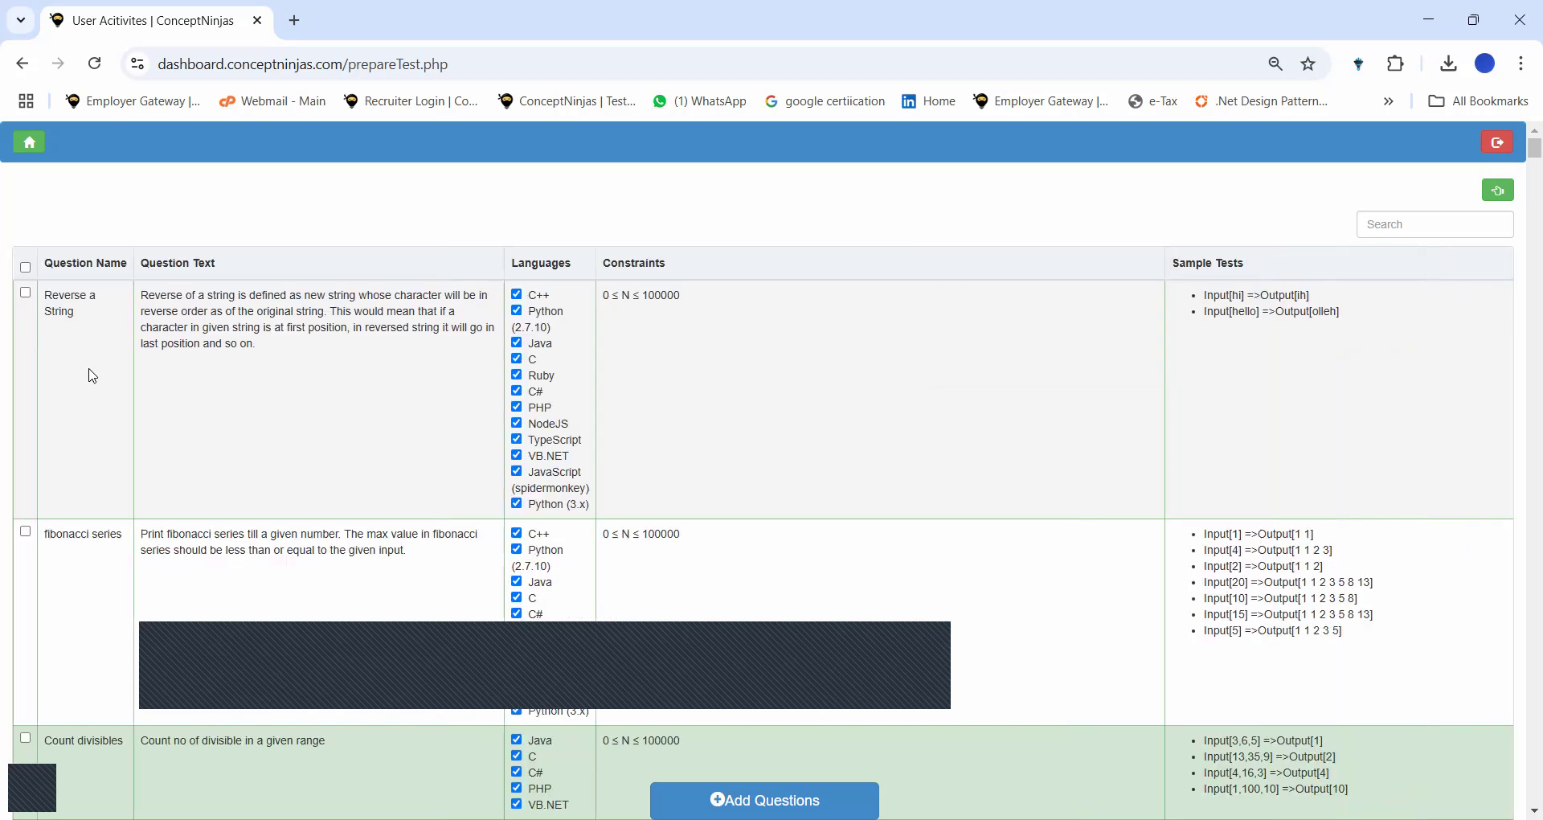
Disallow C++, Python 2.7.10, Ruby, NodeJS, VB.NET and JavaScript for Reverse a String.
left_click(517, 294)
left_click(517, 311)
left_click(517, 376)
left_click(517, 424)
left_click(517, 456)
left_click(517, 472)
Find 'python' on the page and tick the Reverse words in a String question.
key("ctrl+f")
type("py")
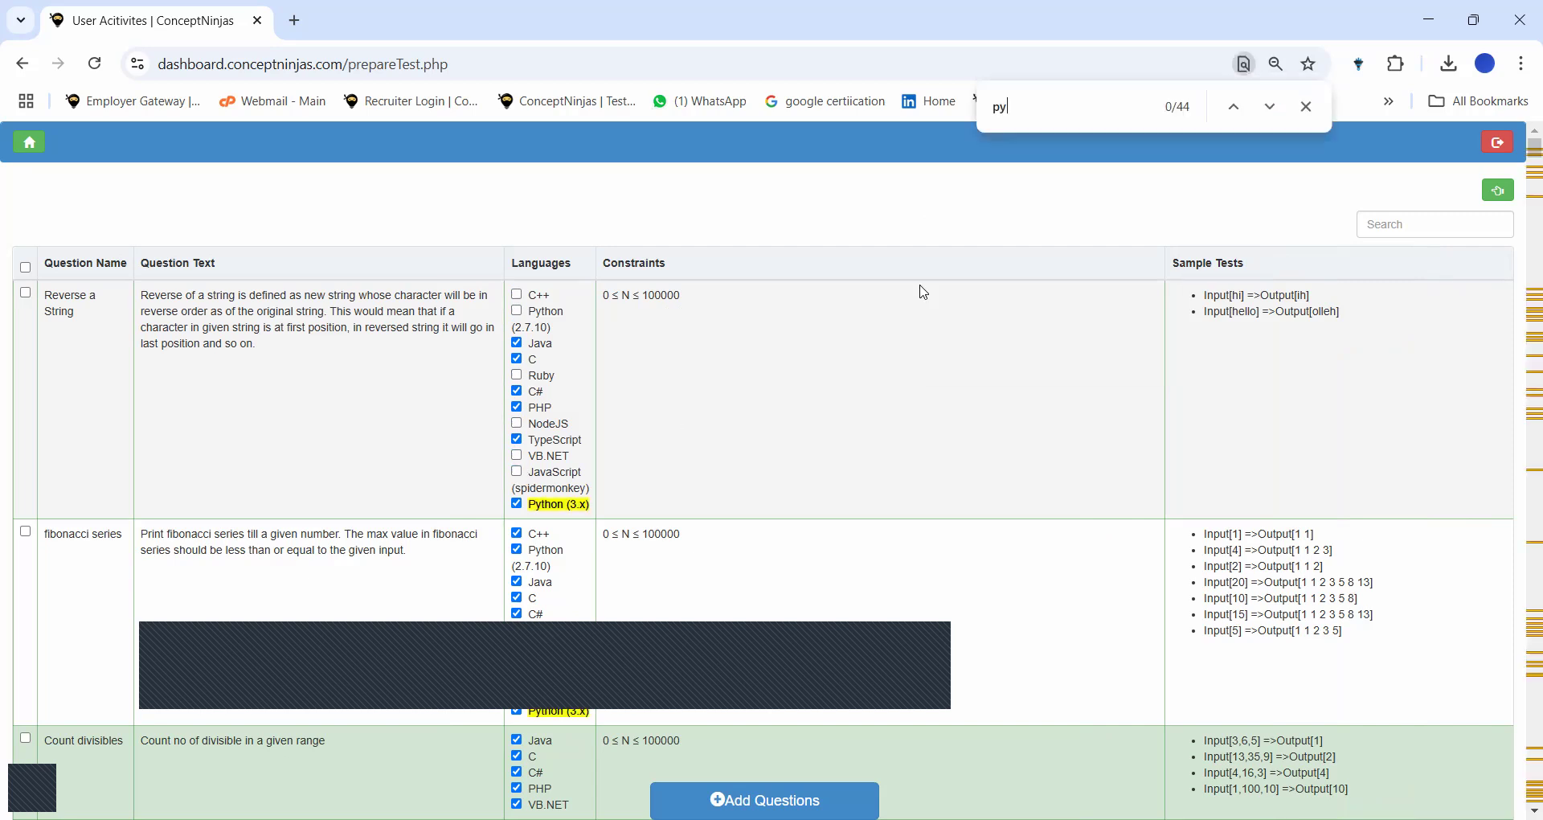
type("thon")
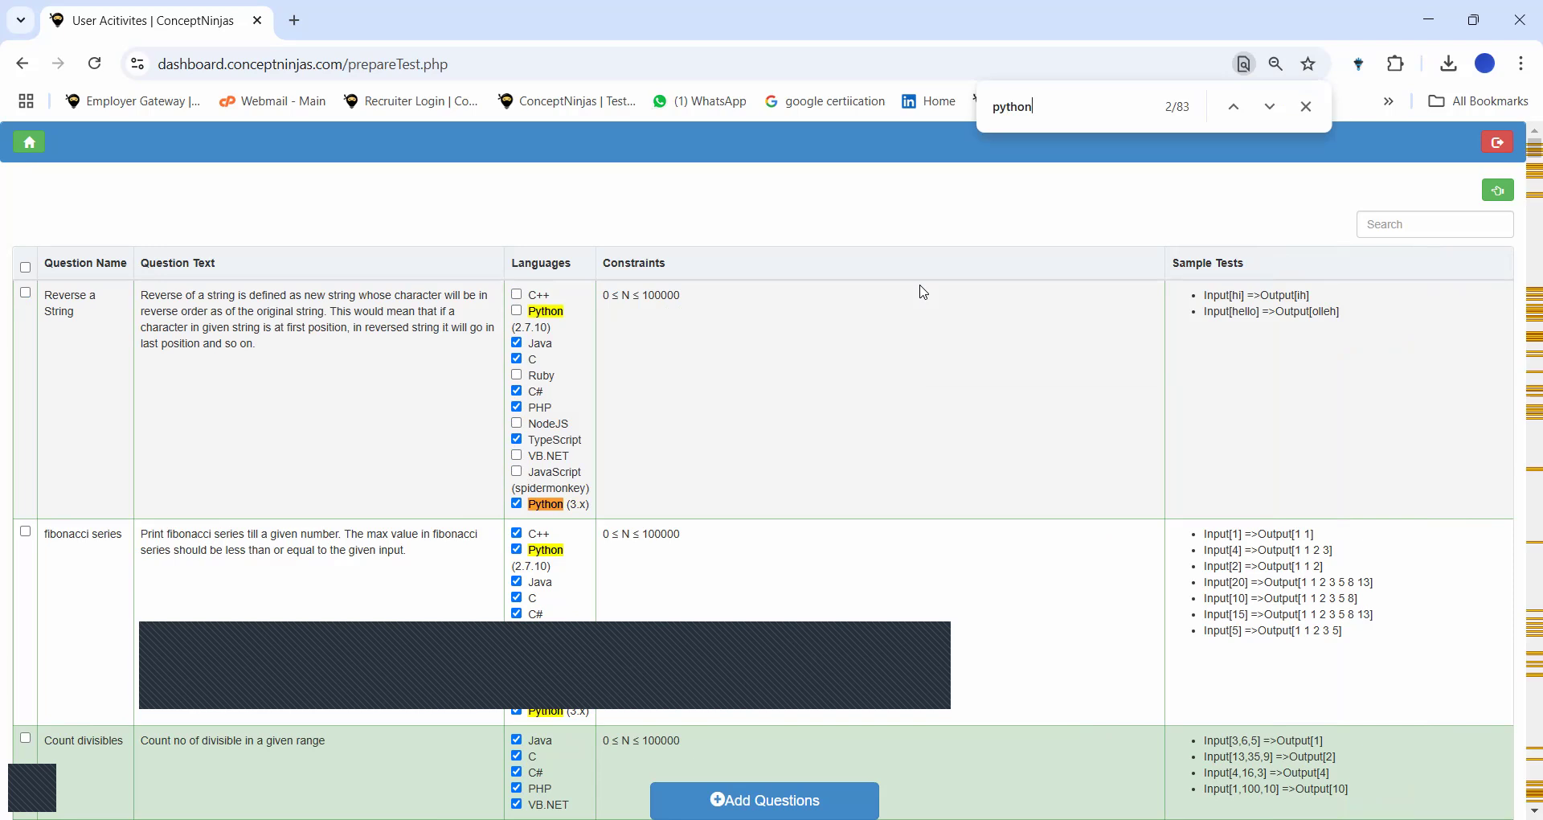
key("Return")
key("Return")
key("Return")
key("Return")
key("Return")
key("Return")
key("Return")
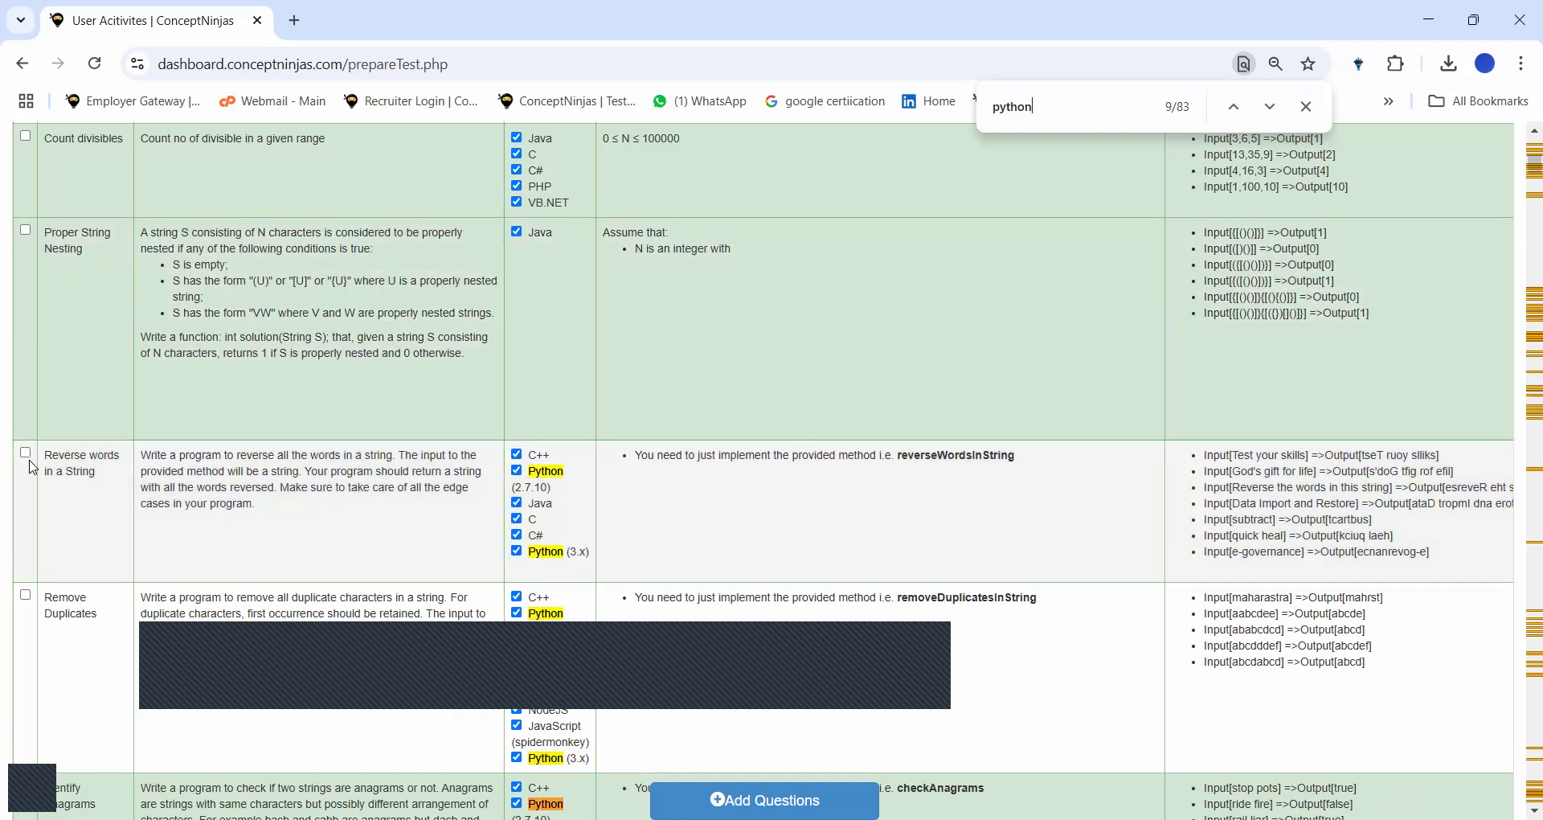
left_click(24, 453)
Remove C++, Python 2.7.10, Java, C and C# from Reverse words in a String.
left_click(517, 455)
left_click(517, 470)
left_click(517, 502)
left_click(516, 518)
left_click(517, 534)
left_click(24, 452)
Re-tick the Reverse words in a String row so it stays selected.
scroll(28, 465, "right", 8)
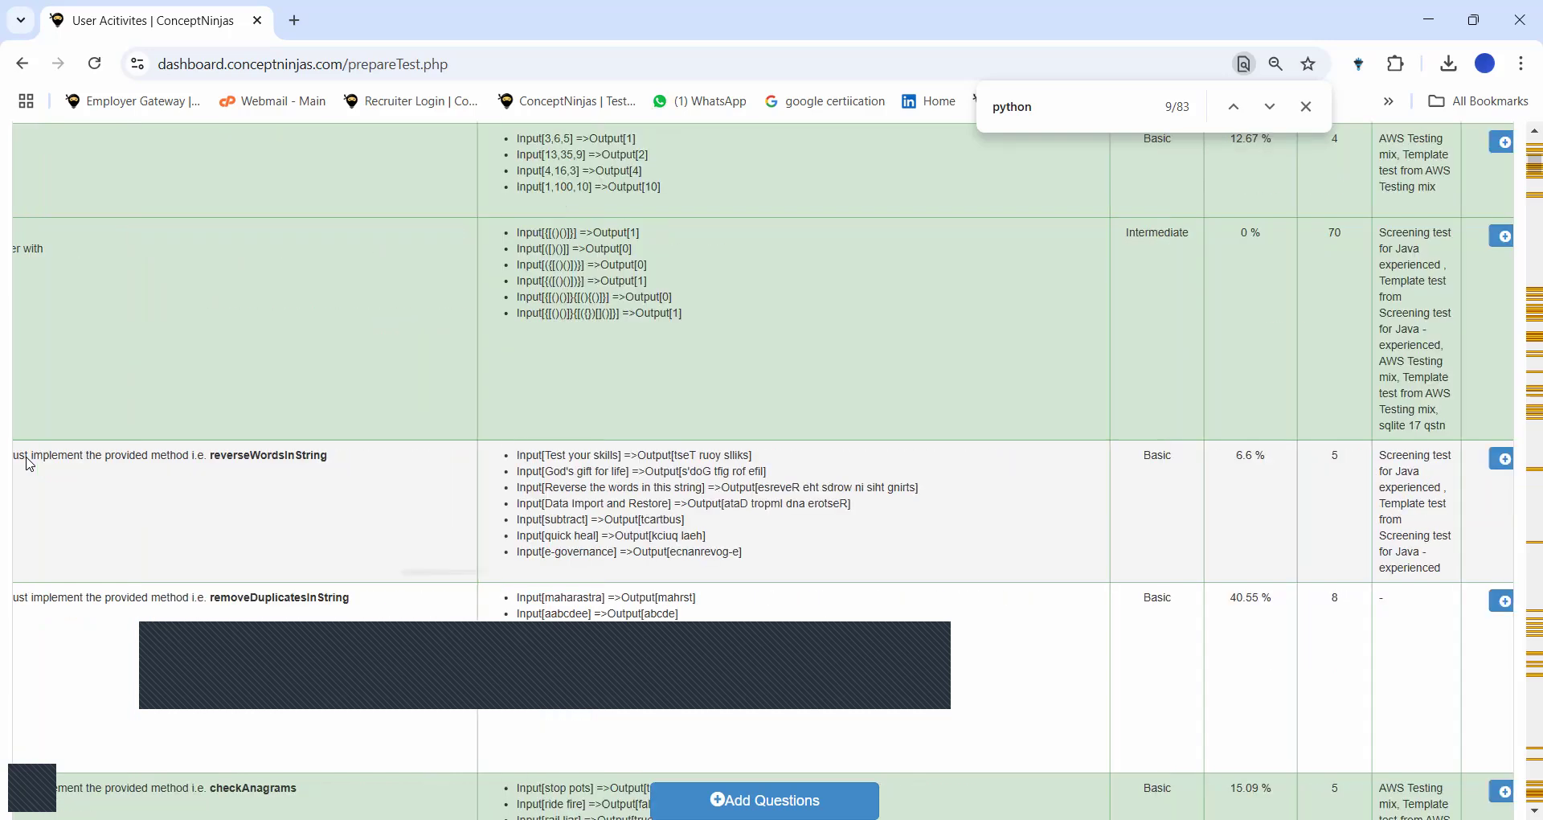
scroll(26, 458, "left", 8)
left_click(25, 455)
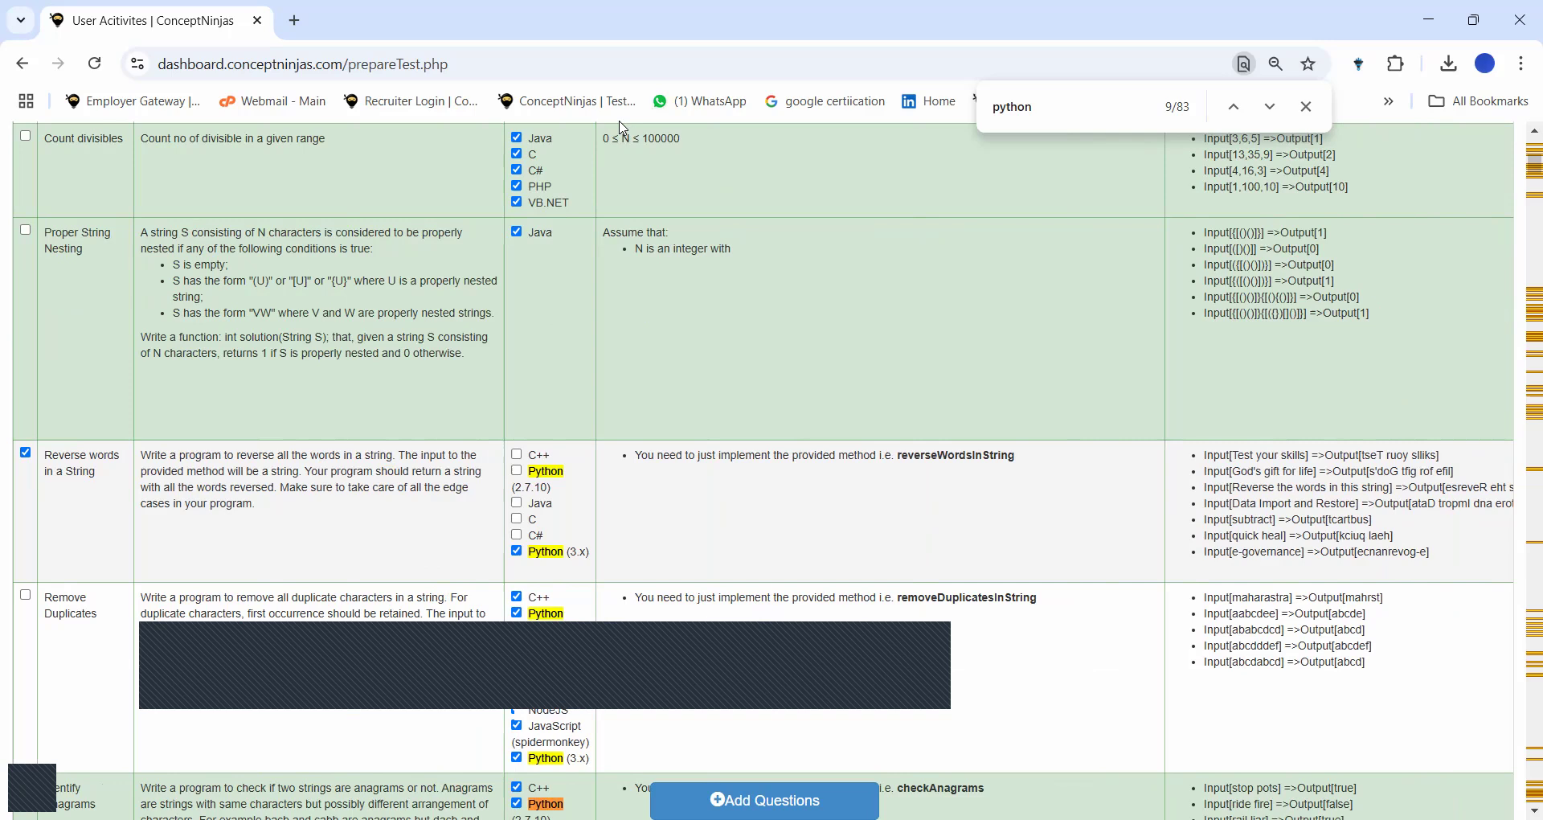
scroll(937, 143, "up", 1)
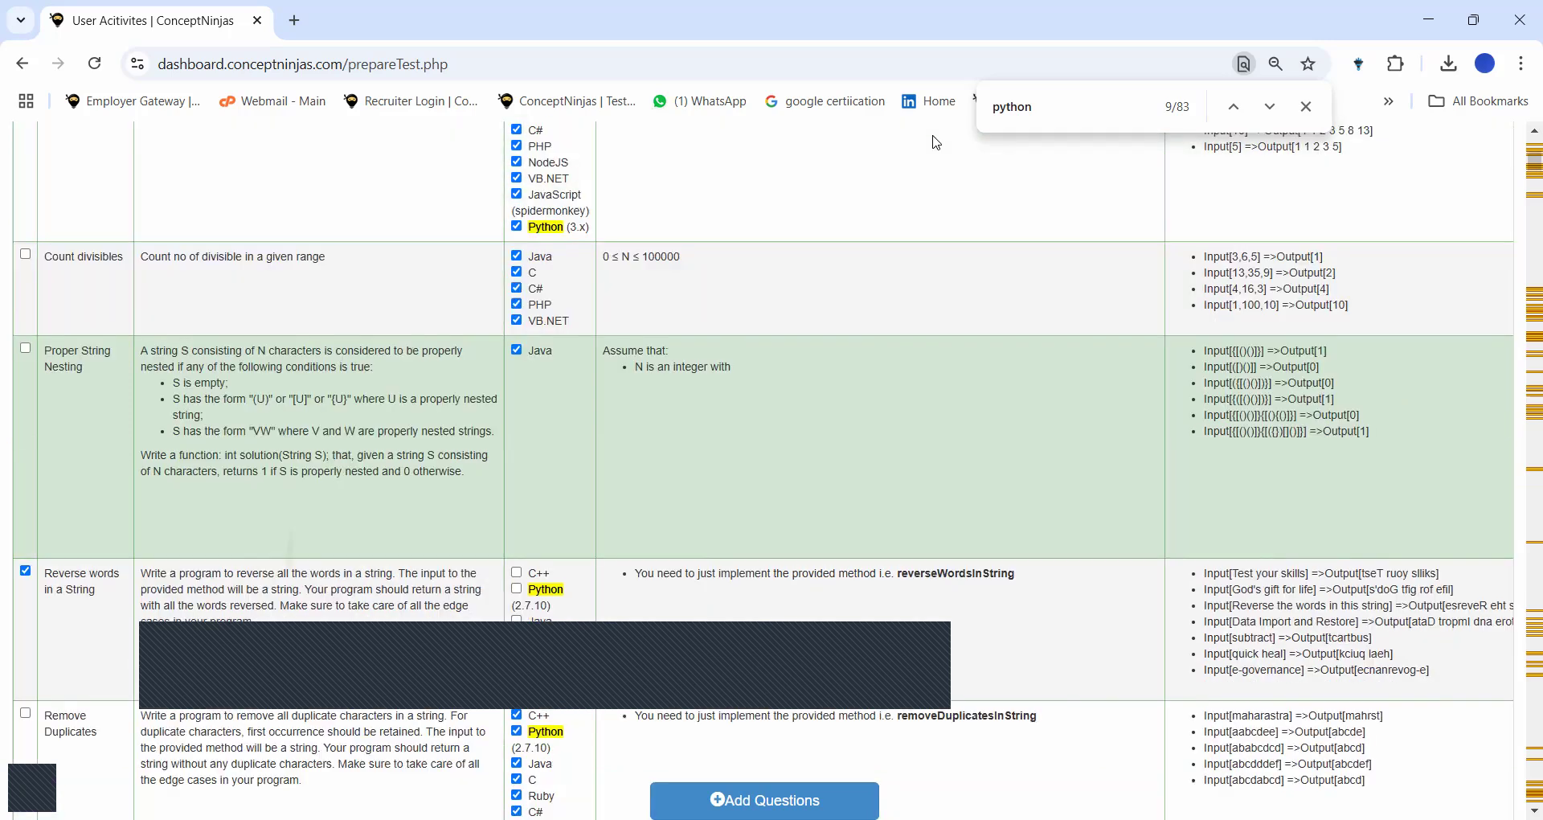
scroll(936, 143, "up", 1)
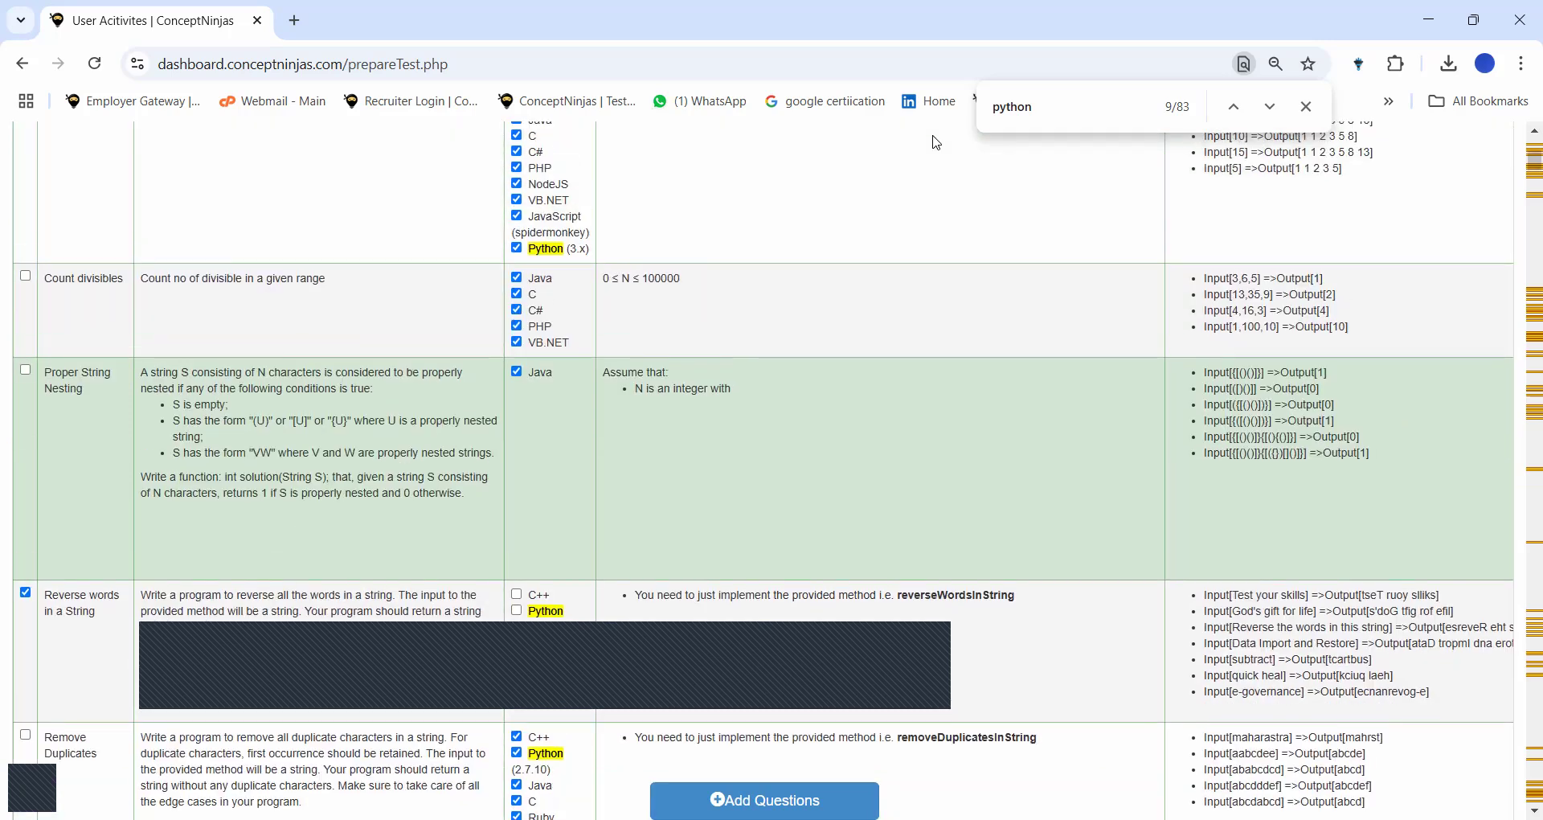
scroll(937, 143, "up", 2)
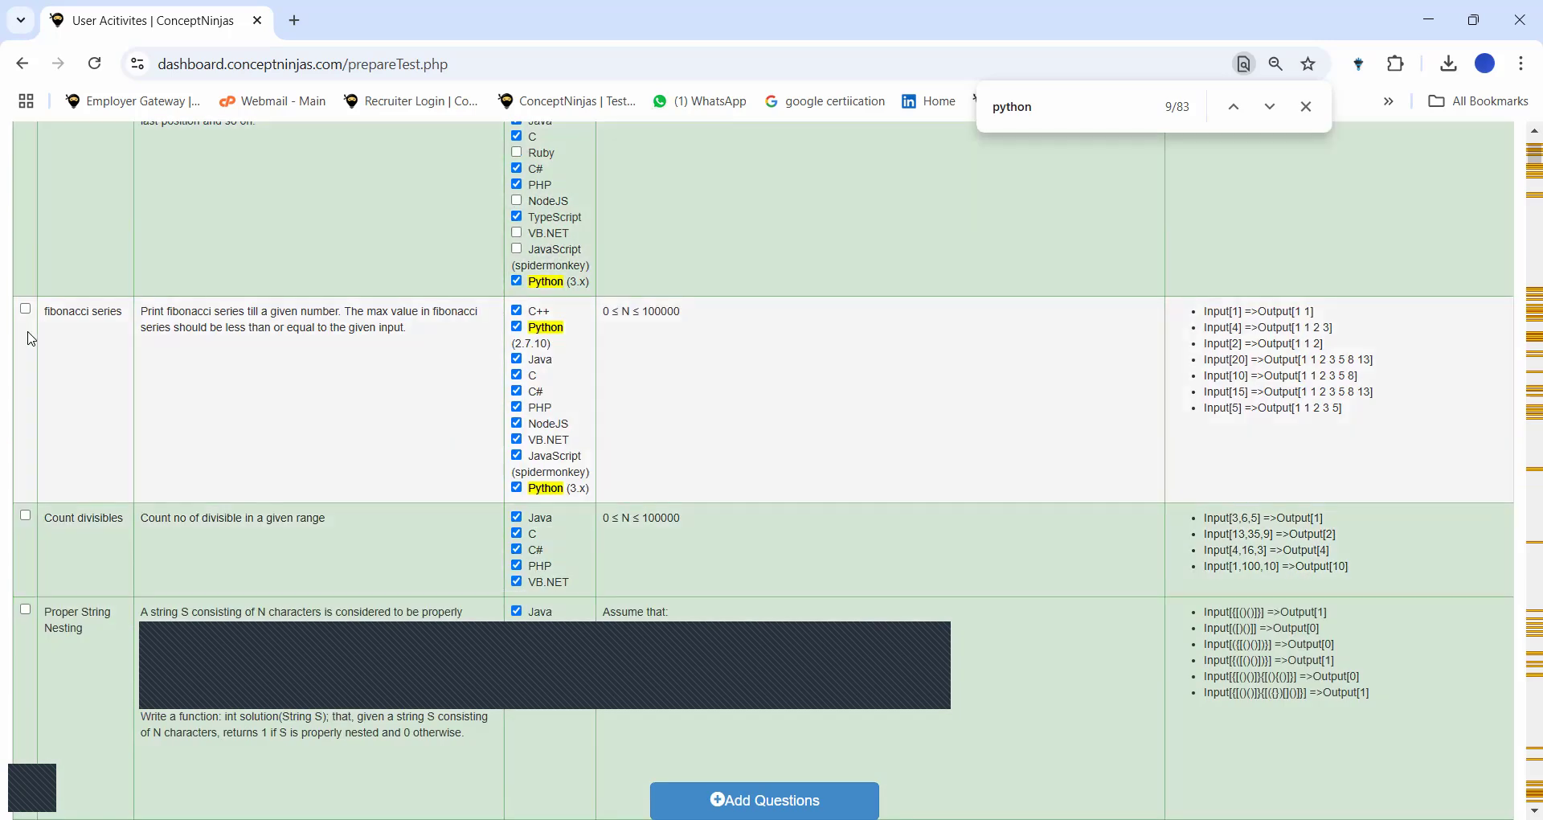
Select fibonacci series, dropping C++, Python 2.7.10, Java, C, C#, PHP, NodeJS, VB.NET and JavaScript.
left_click(517, 310)
left_click(517, 329)
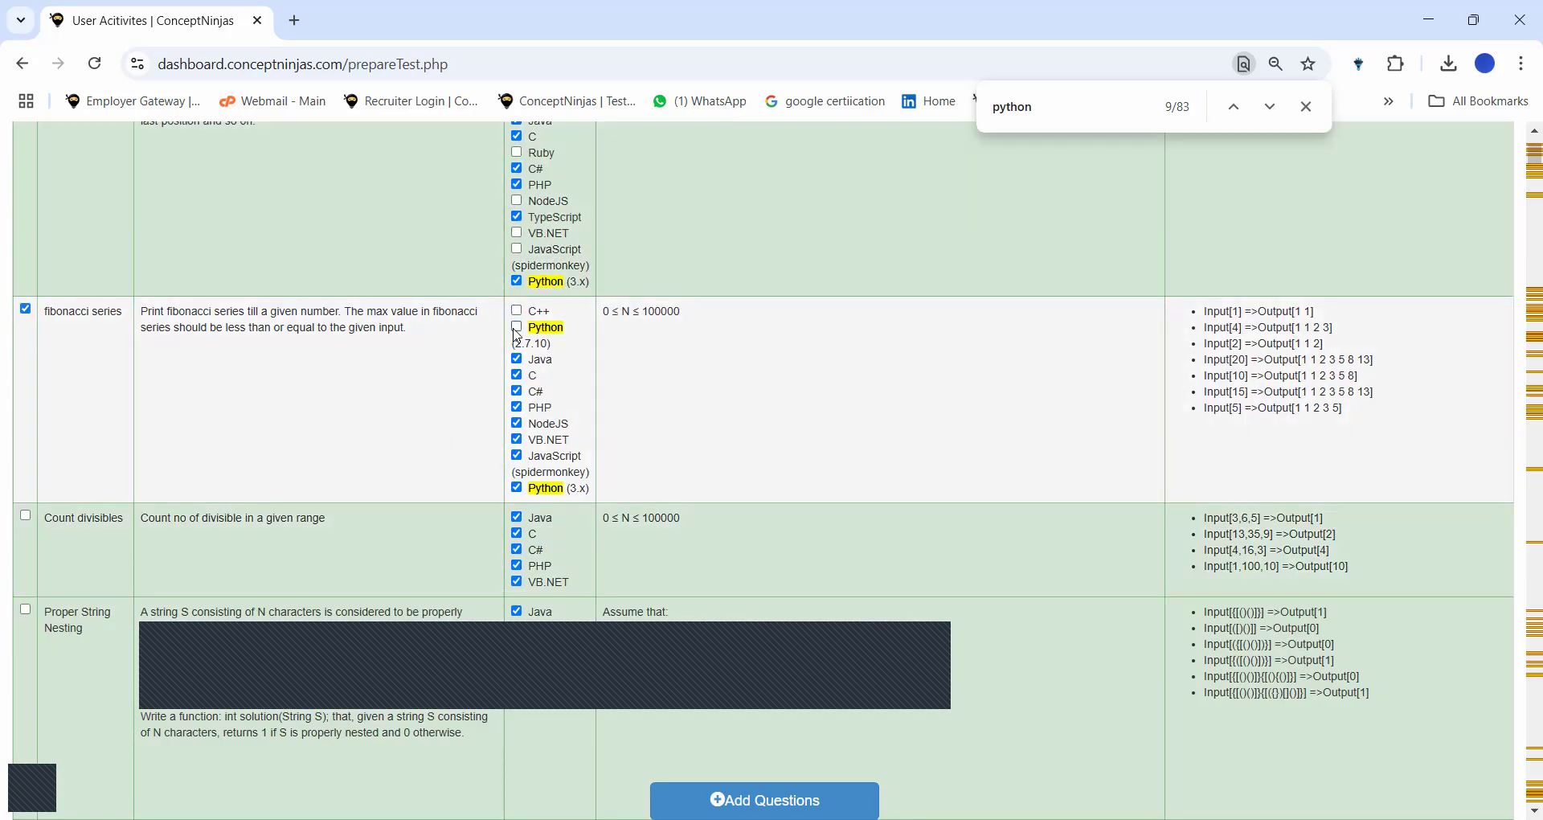
left_click(517, 375)
left_click(517, 359)
left_click(517, 391)
left_click(517, 407)
left_click(517, 424)
left_click(517, 439)
left_click(517, 456)
left_click(27, 309)
Tick Remove Duplicates And Sort, drop Java, C, C#, NodeJS, TypeScript and JavaScript, and add the questions.
scroll(611, 496, "down", 20)
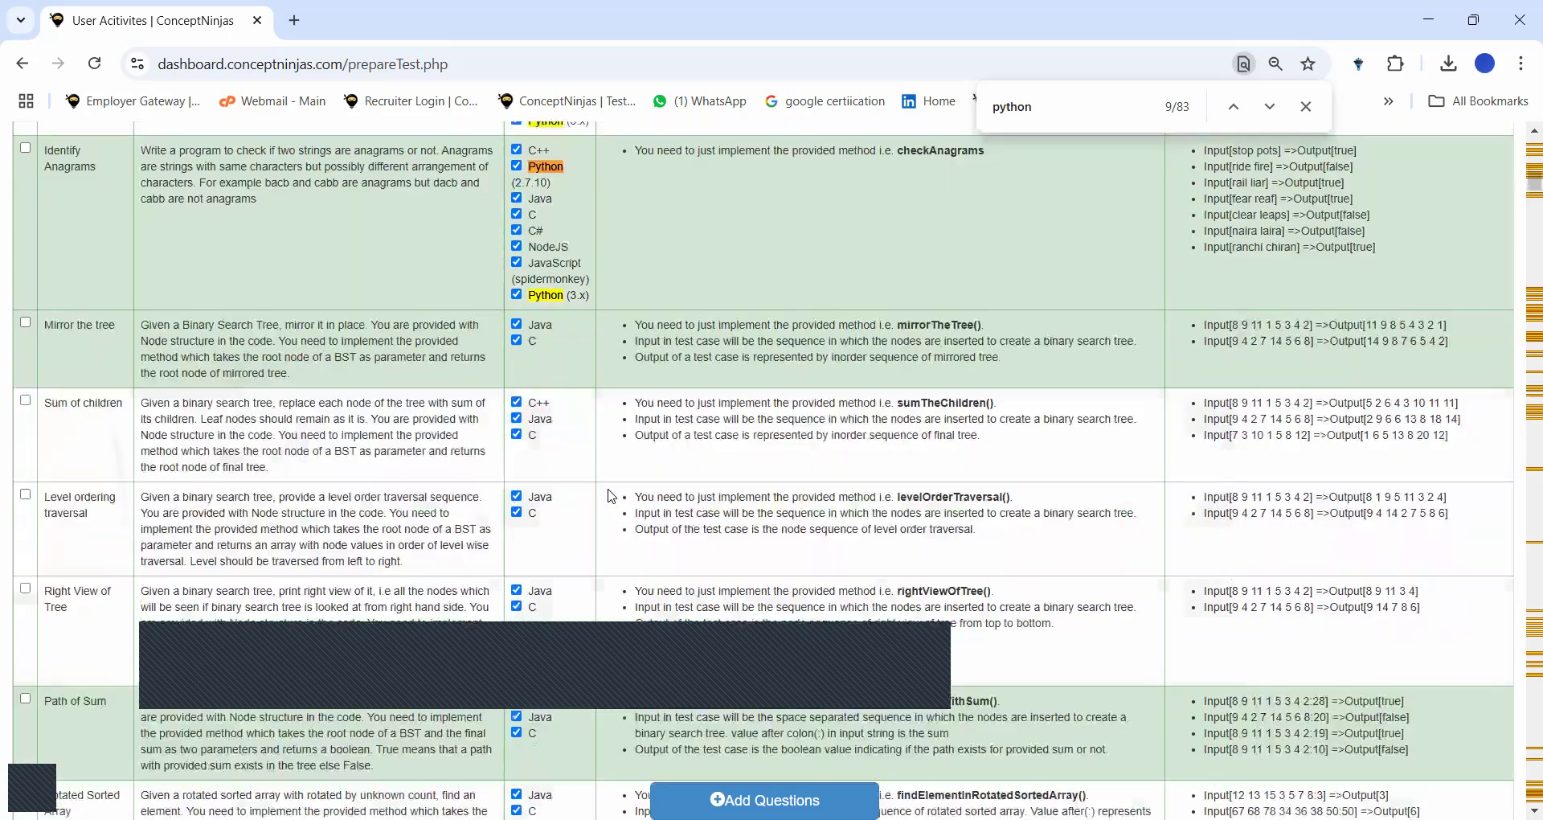
scroll(610, 496, "up", 20)
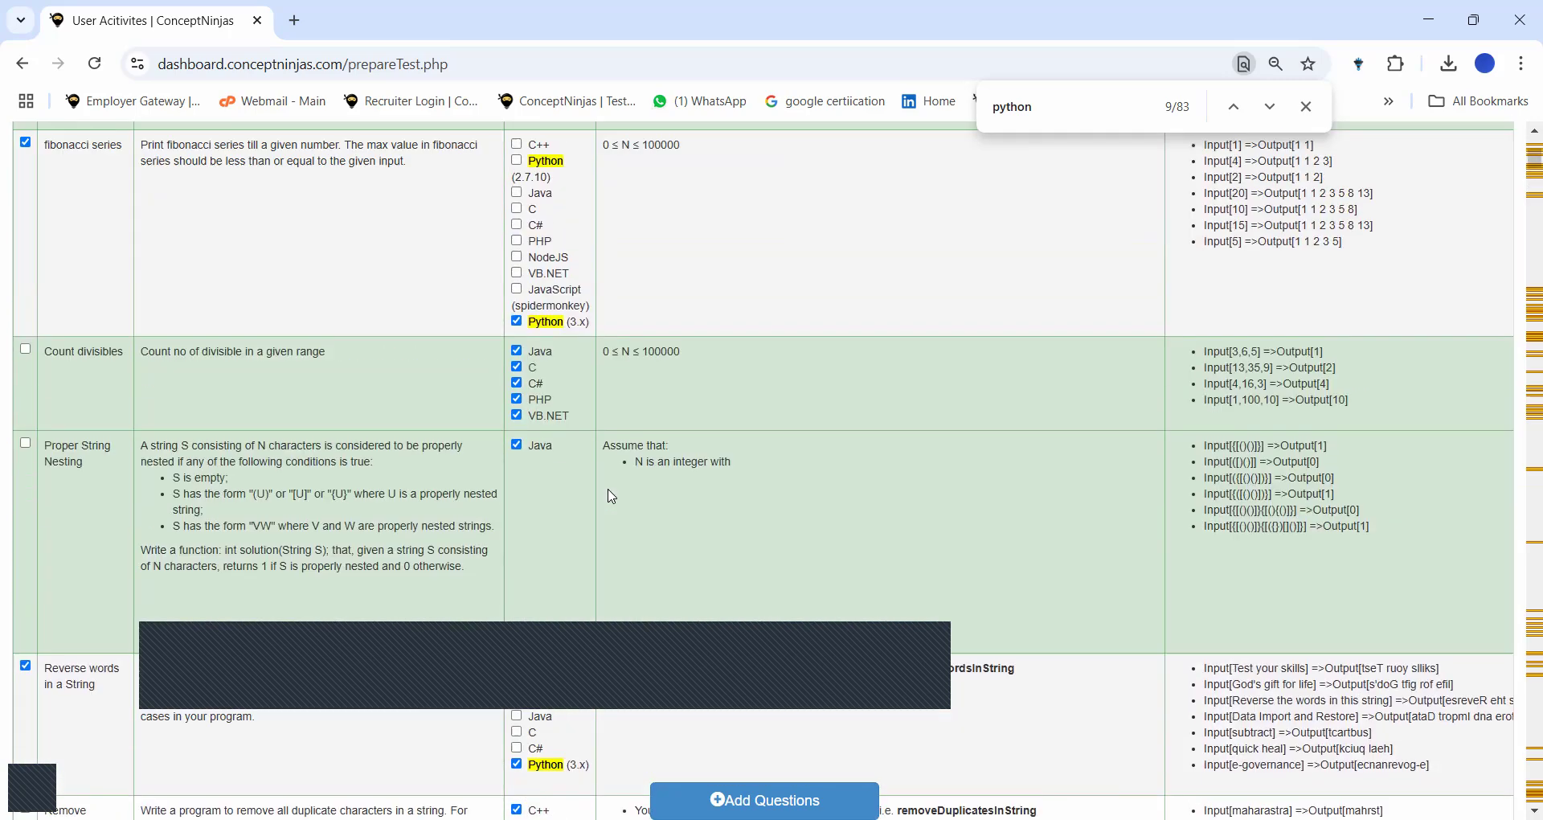
scroll(409, 332, "up", 1)
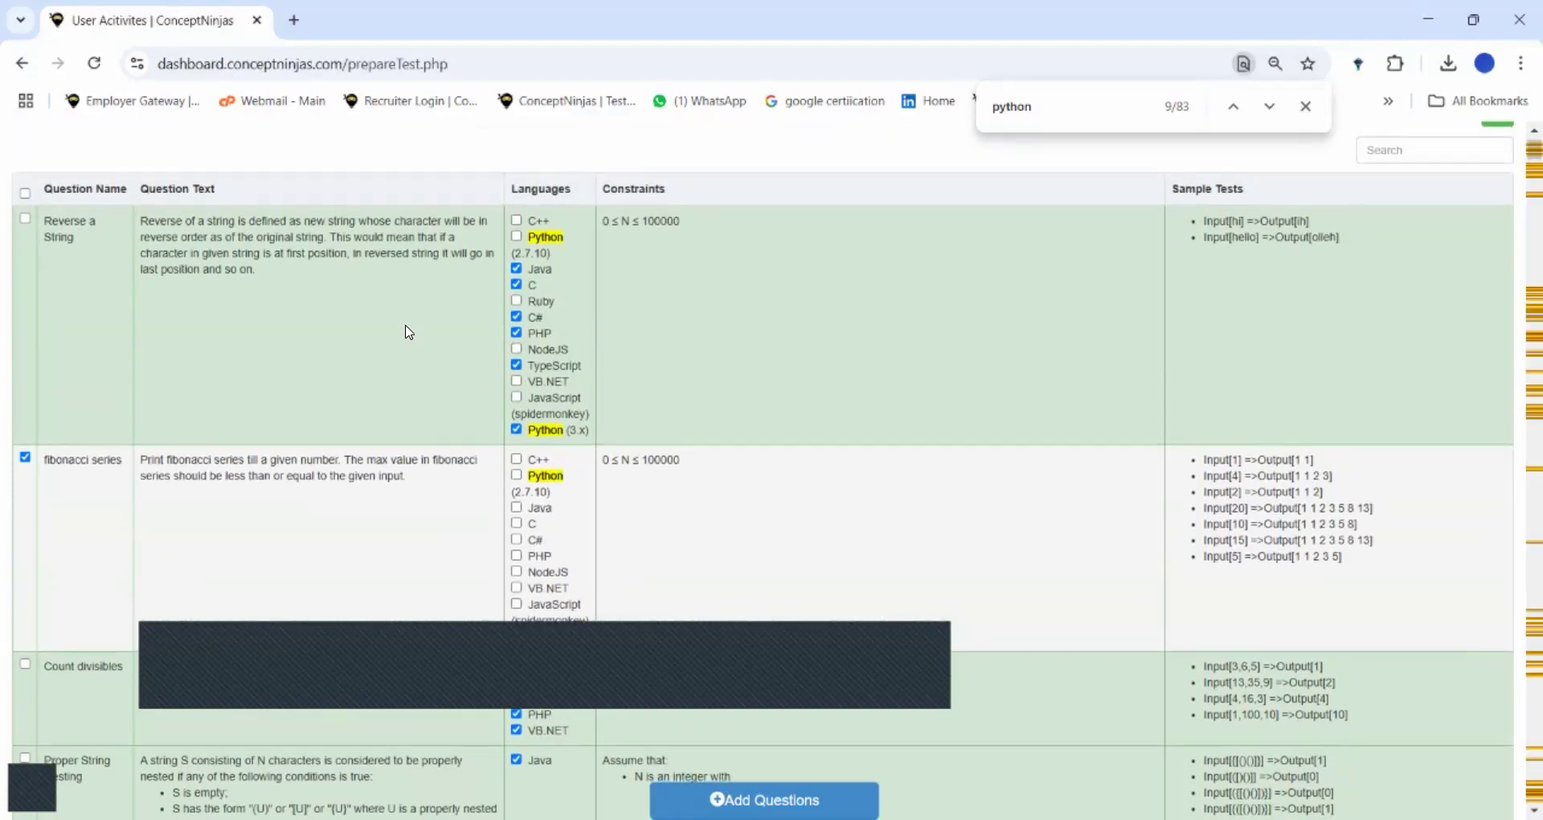
scroll(409, 332, "right", 9)
scroll(409, 332, "left", 3)
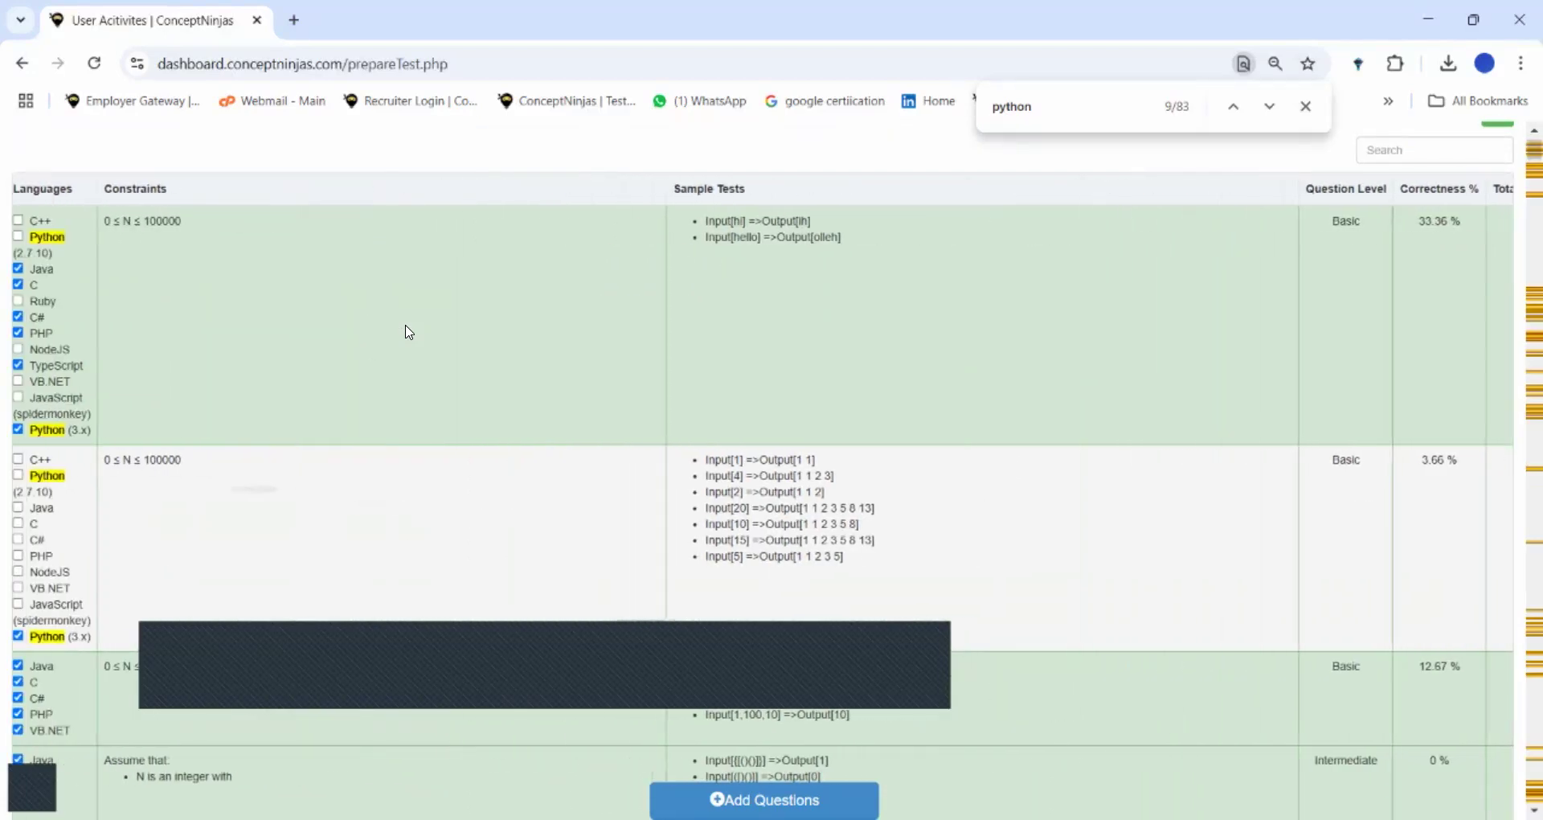
scroll(409, 332, "left", 6)
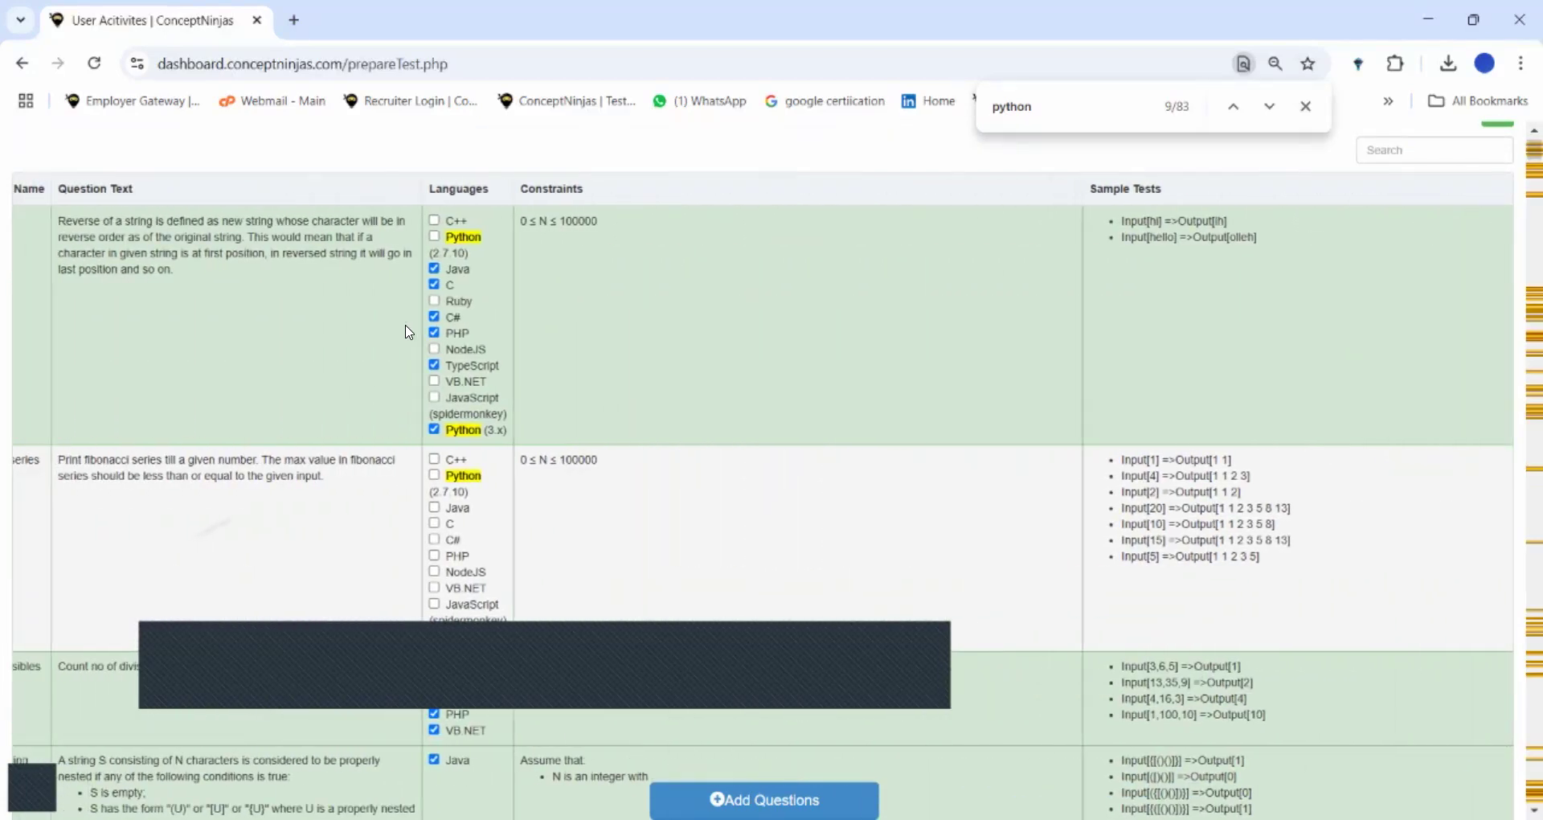
scroll(409, 332, "left", 1)
scroll(409, 332, "down", 9)
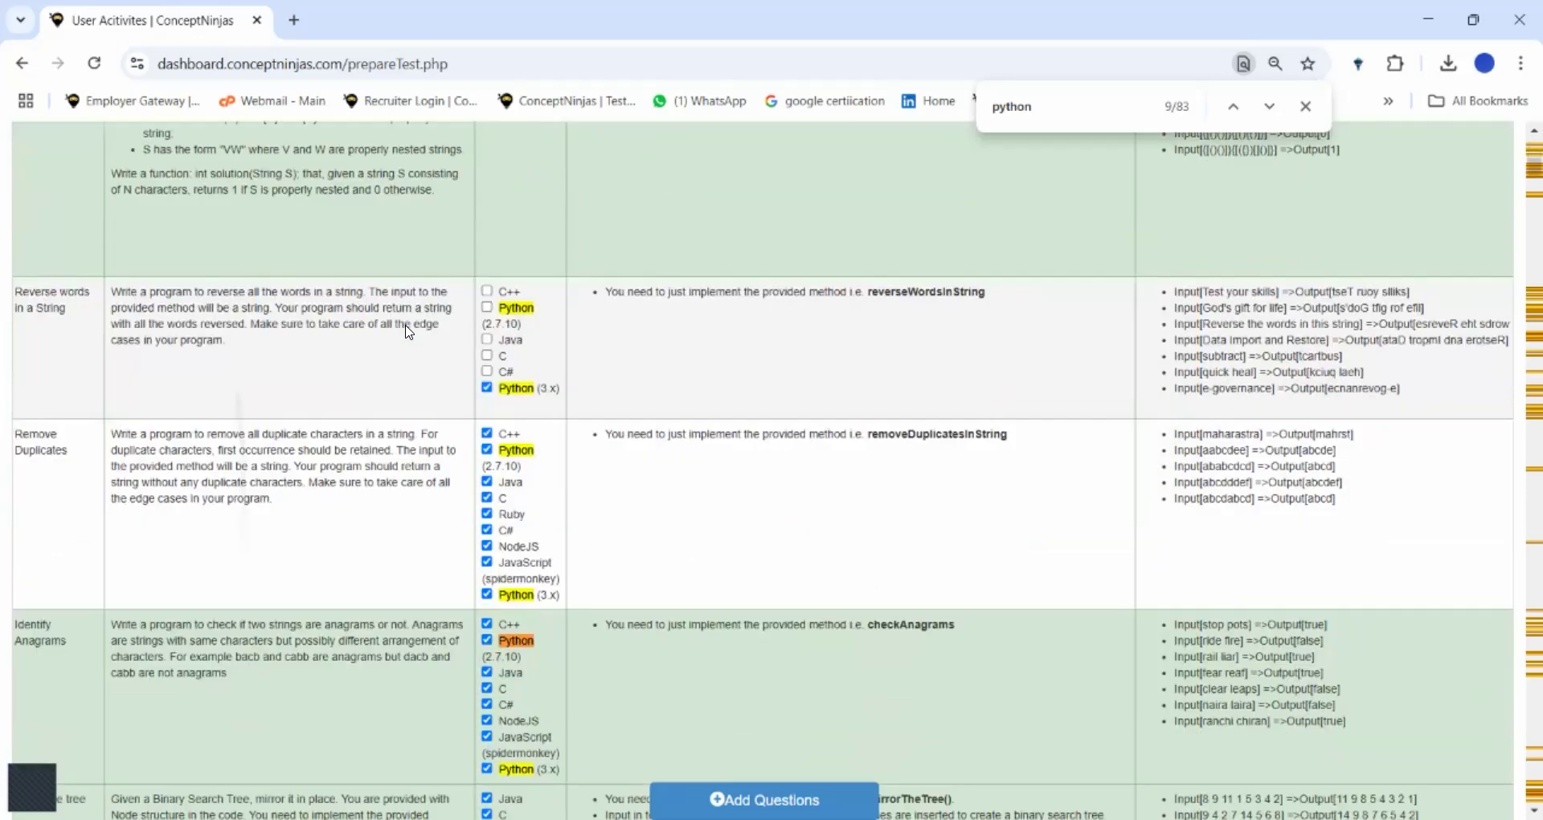
scroll(409, 332, "right", 7)
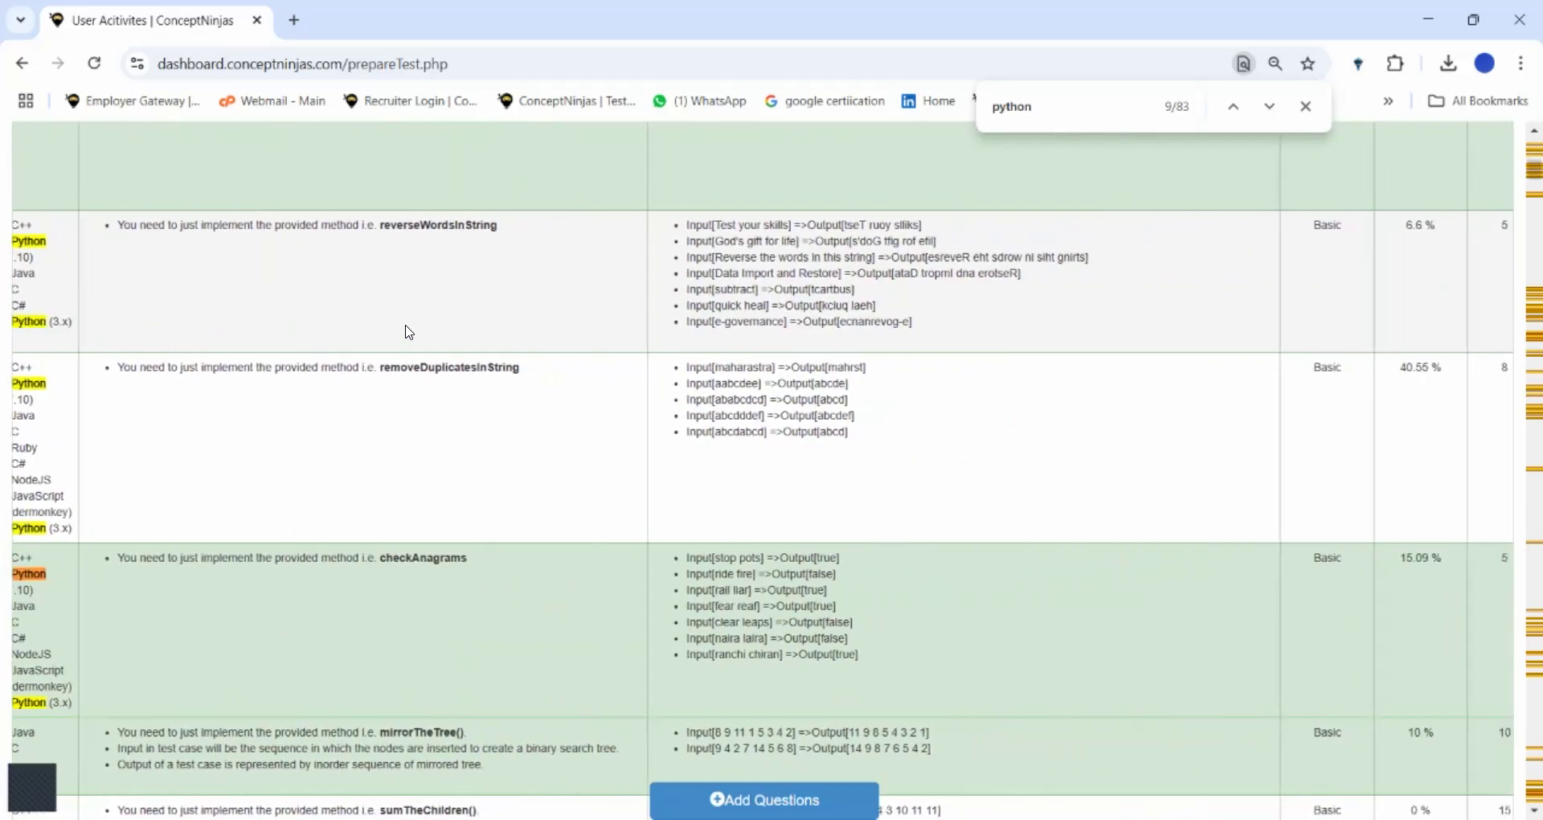
scroll(409, 332, "down", 6)
scroll(409, 332, "down", 15)
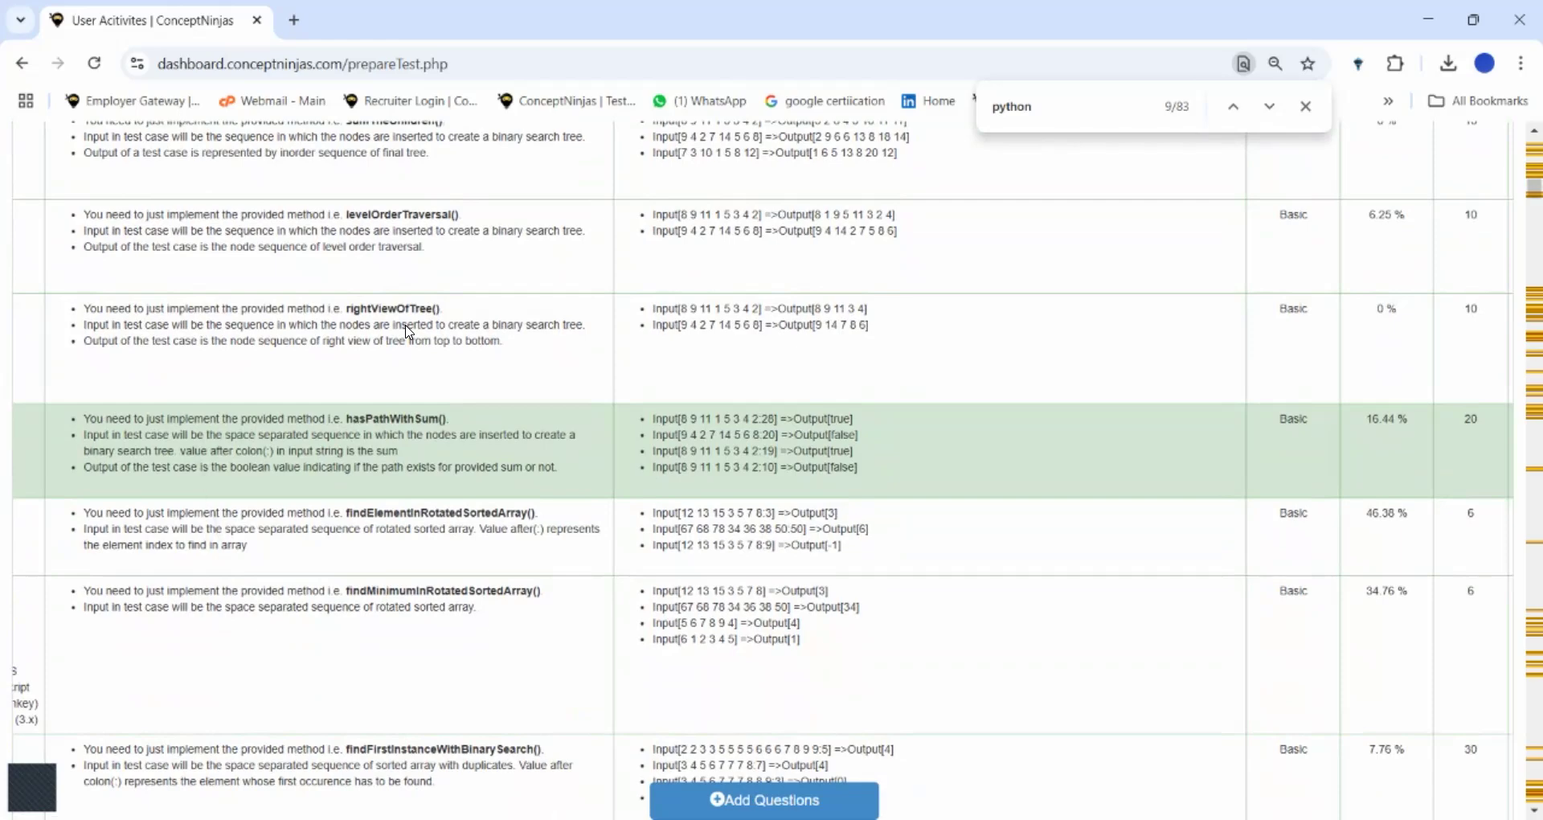
scroll(409, 332, "down", 18)
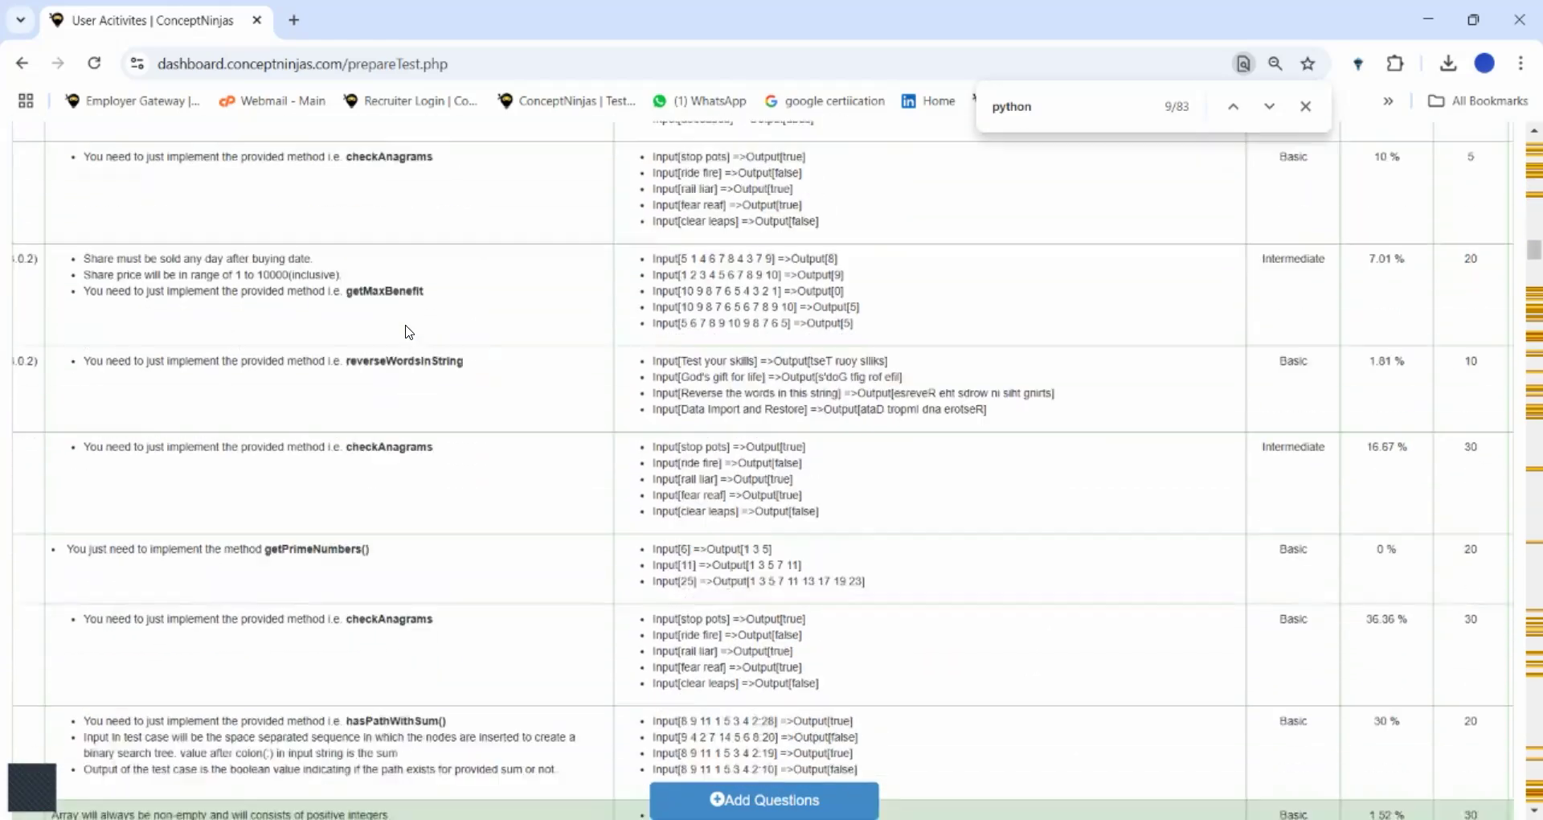
scroll(409, 332, "up", 3)
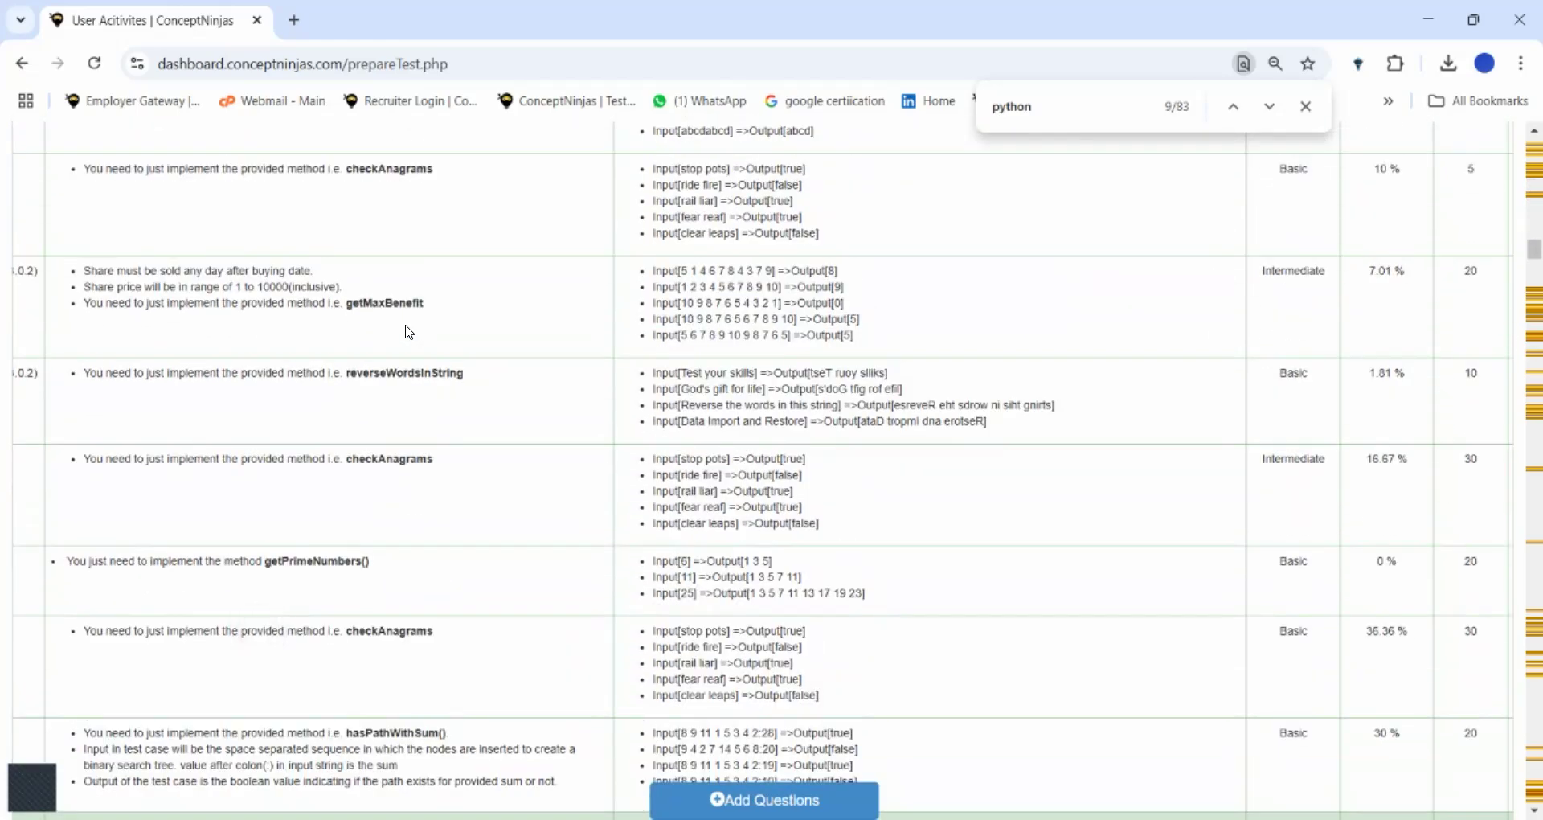
scroll(409, 332, "left", 5)
scroll(409, 332, "right", 5)
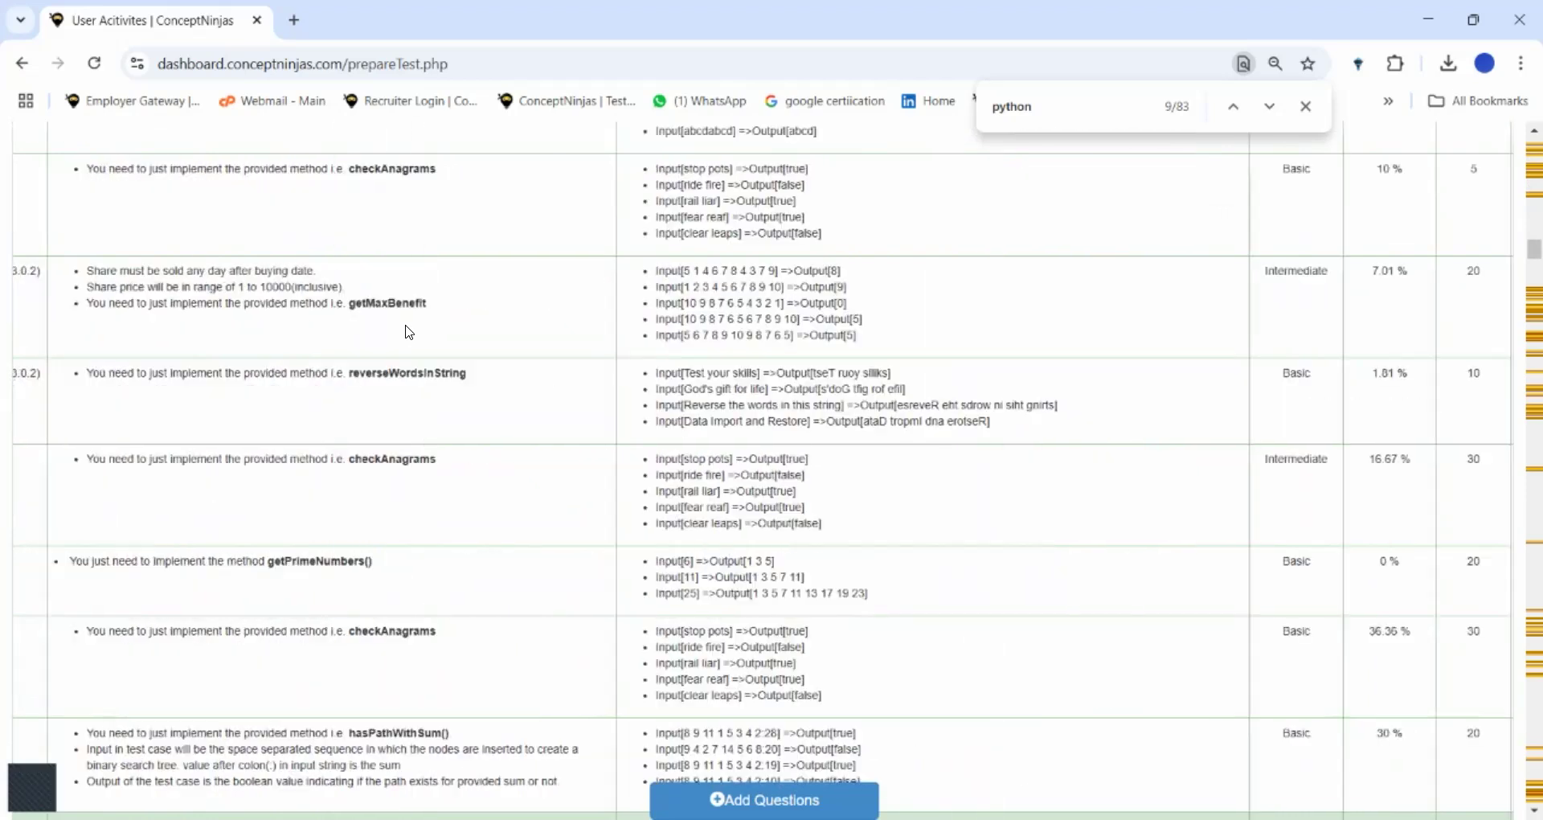
scroll(409, 332, "right", 2)
scroll(409, 332, "down", 15)
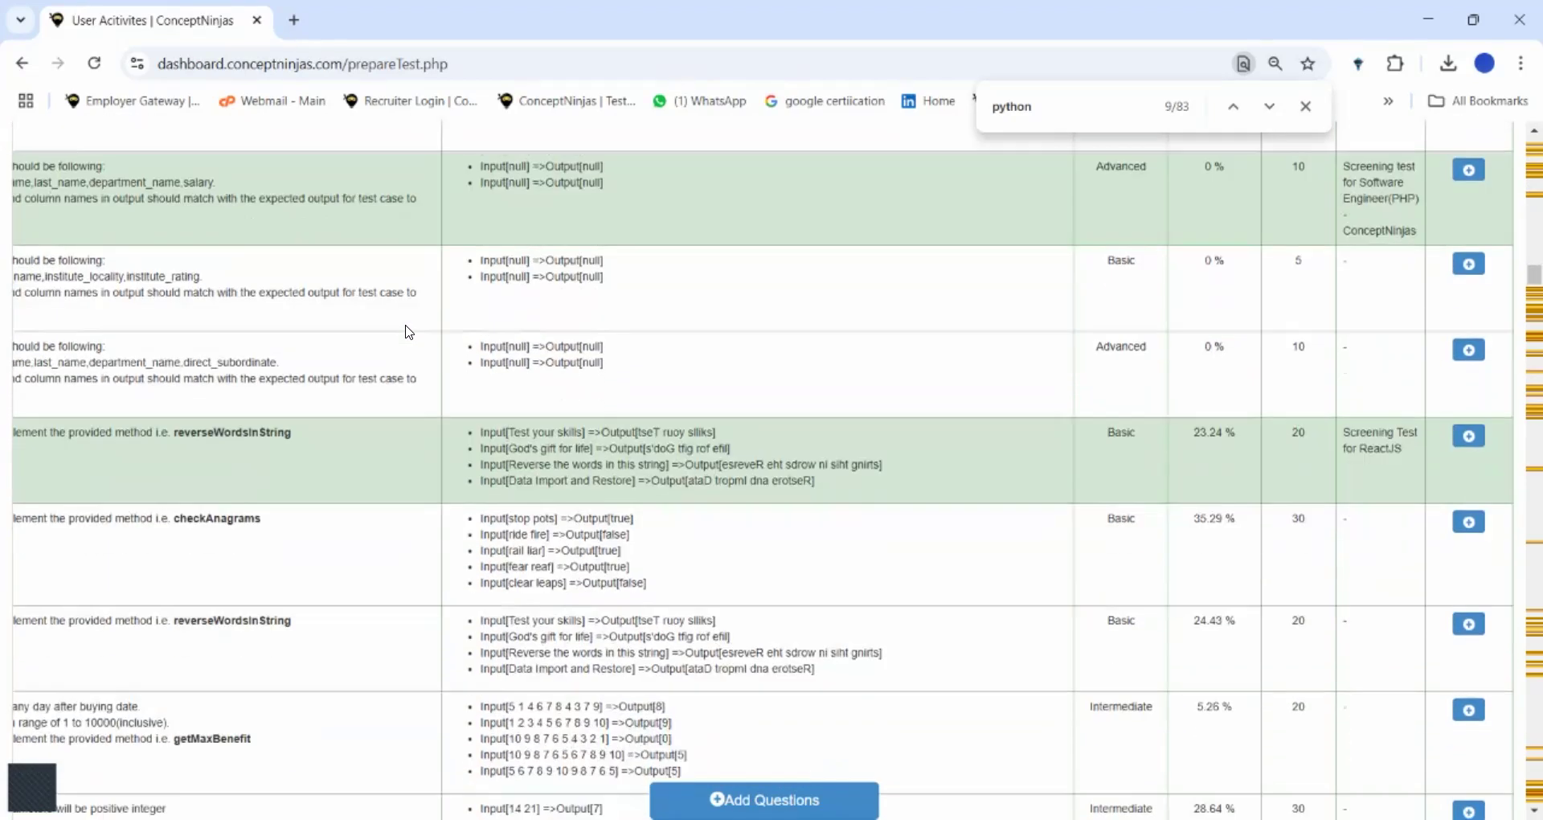
scroll(409, 332, "down", 1)
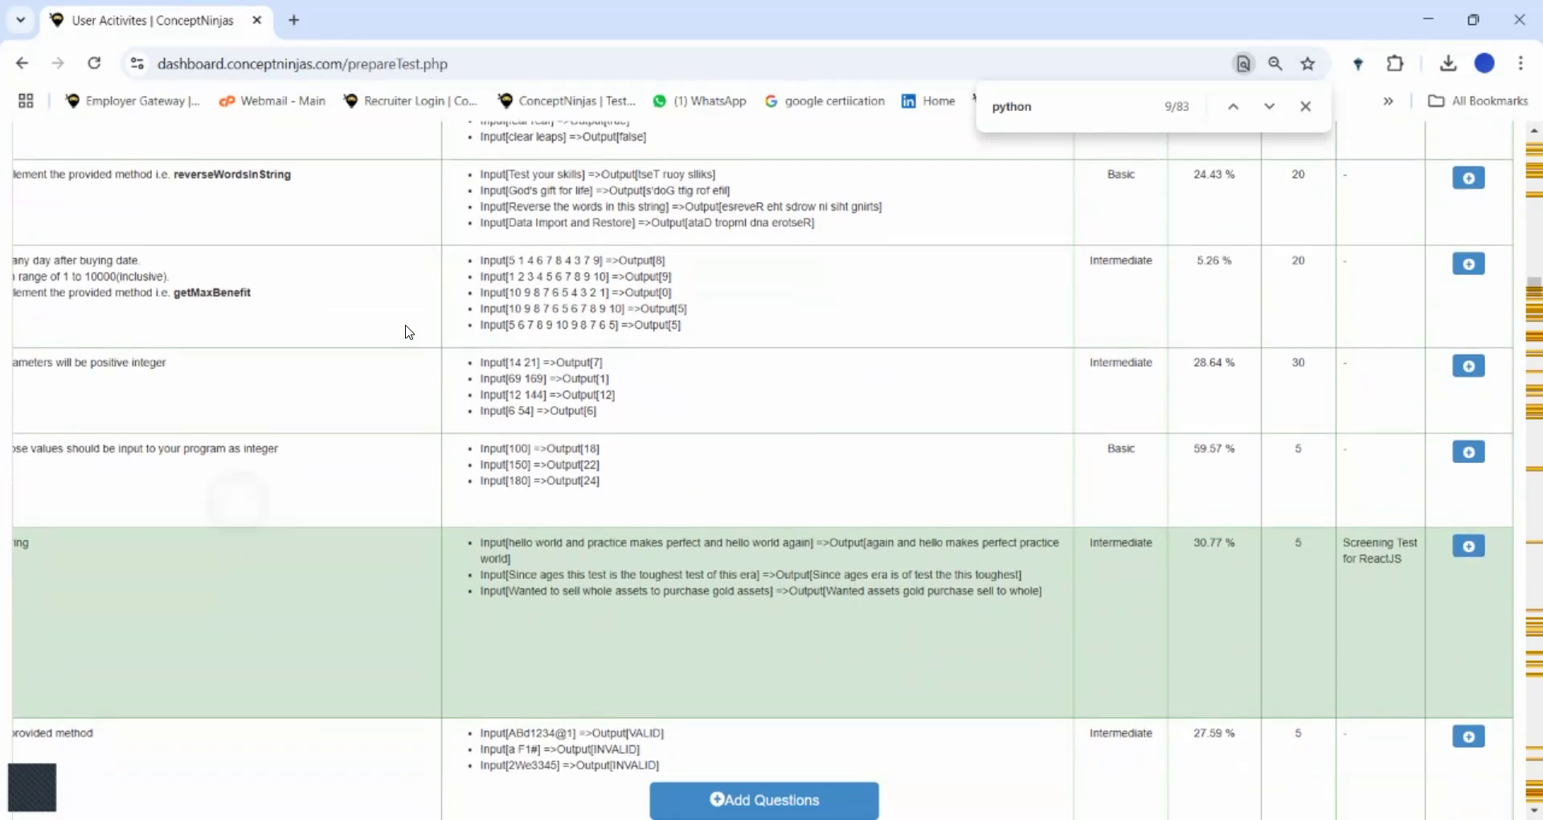
scroll(409, 332, "up", 2)
scroll(409, 332, "left", 3)
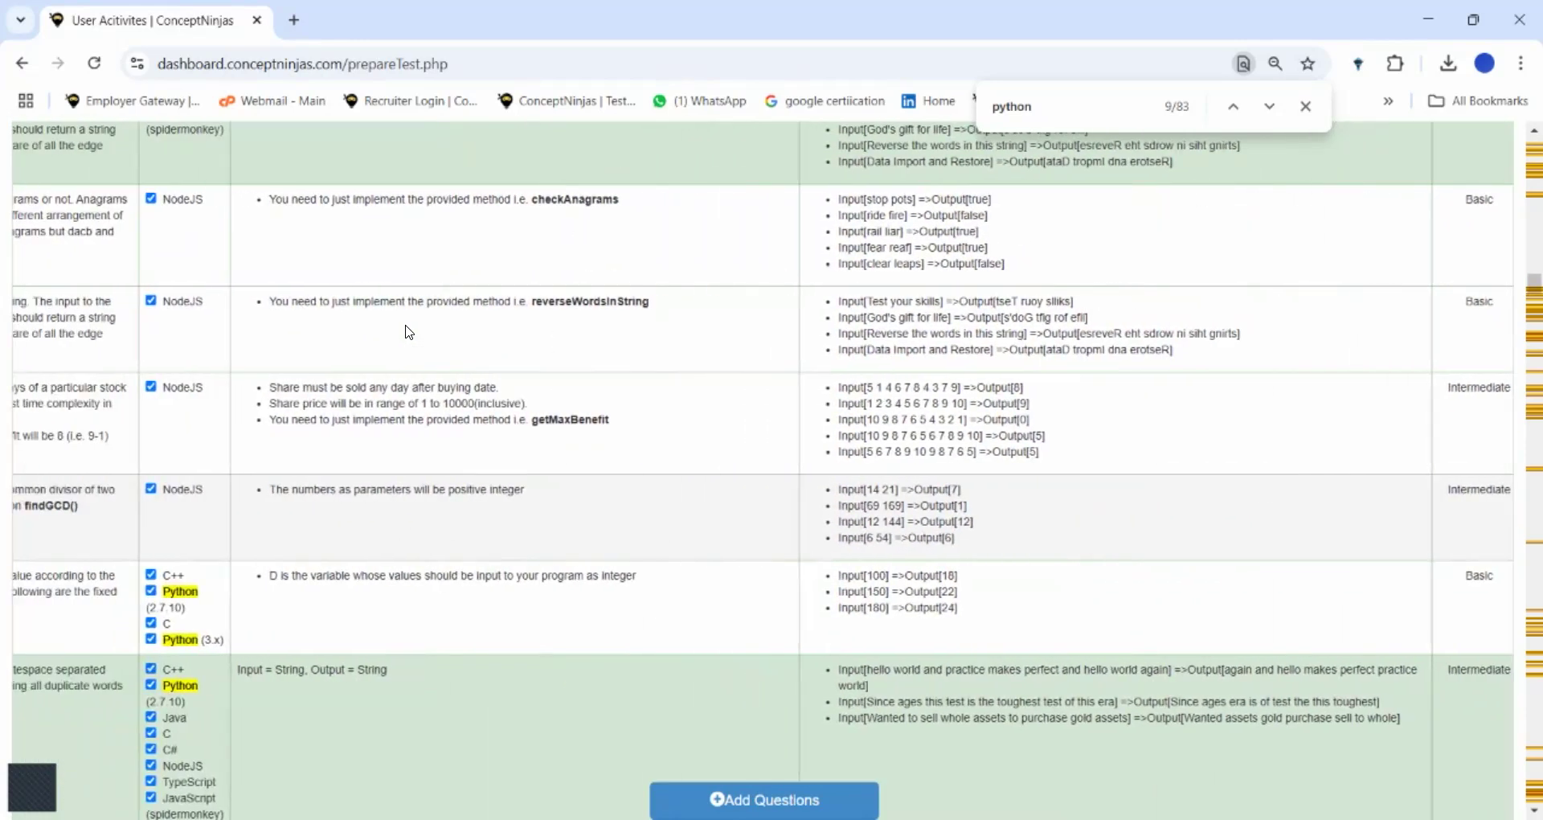
scroll(409, 332, "right", 1)
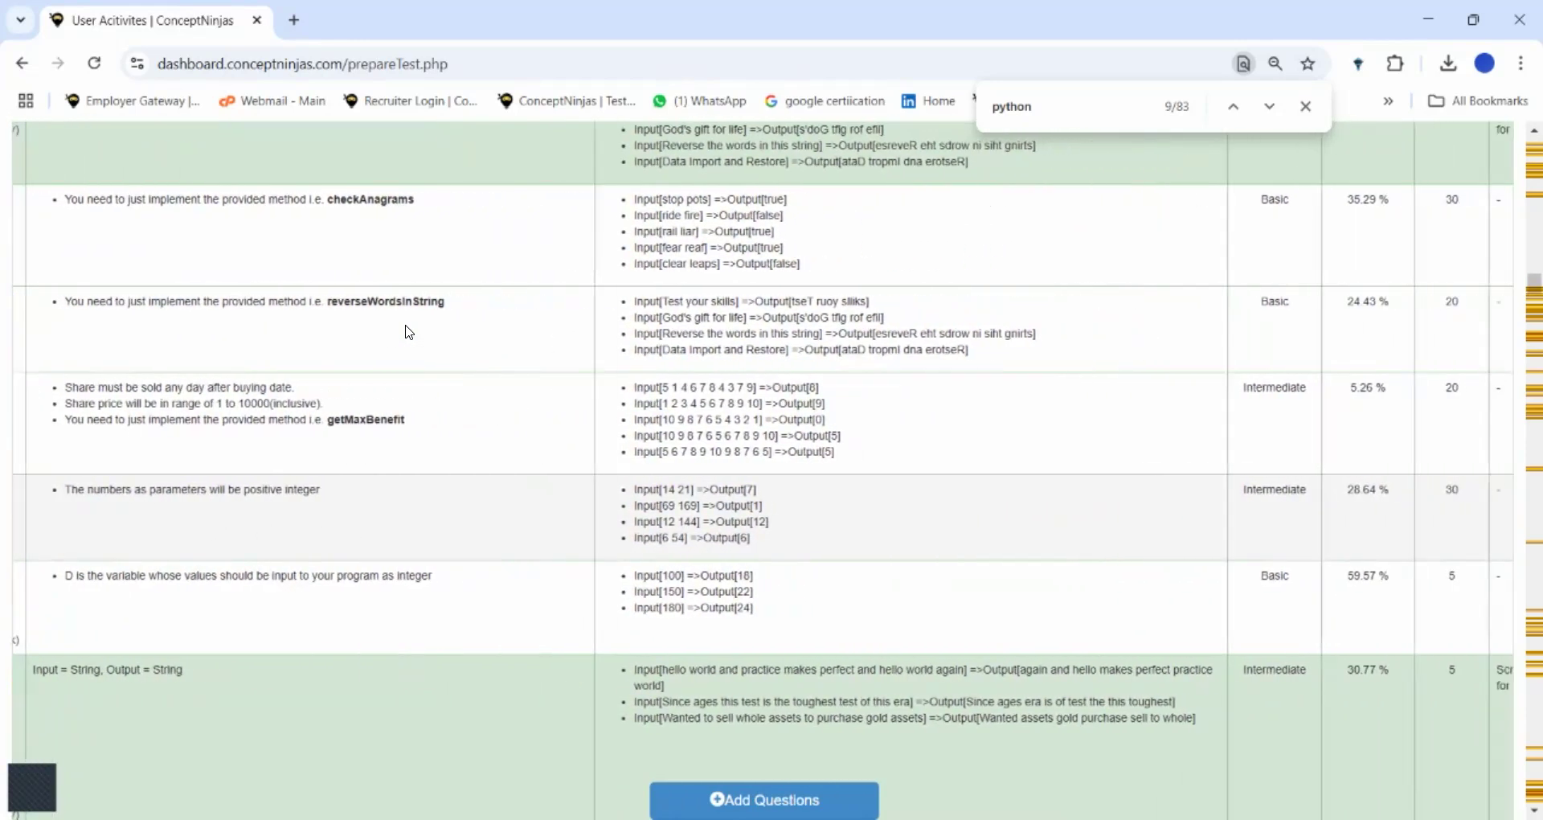
scroll(409, 332, "down", 2)
scroll(410, 332, "left", 5)
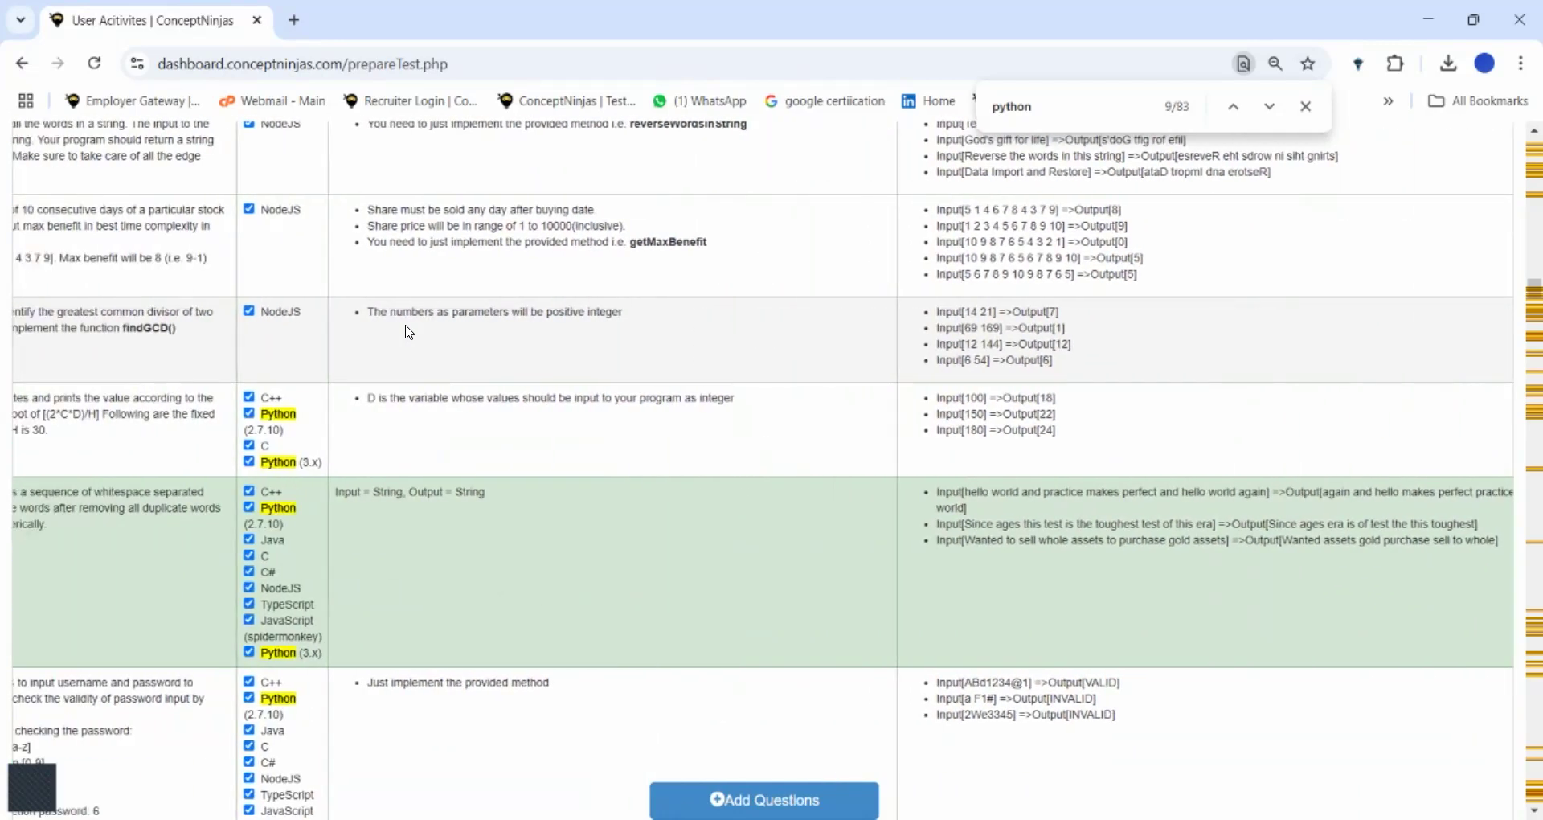
scroll(409, 332, "left", 3)
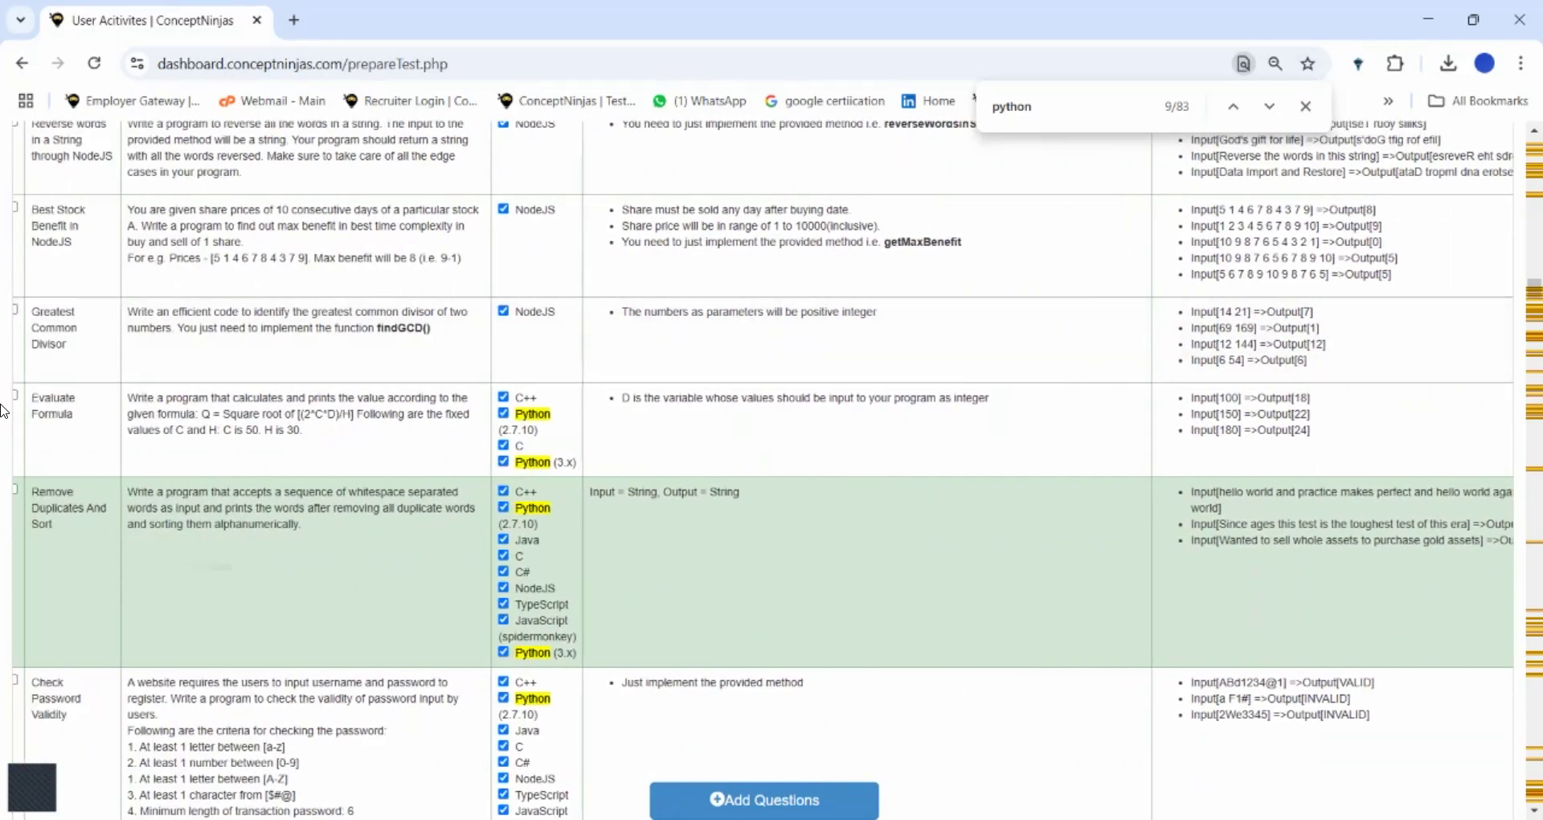
left_click(25, 488)
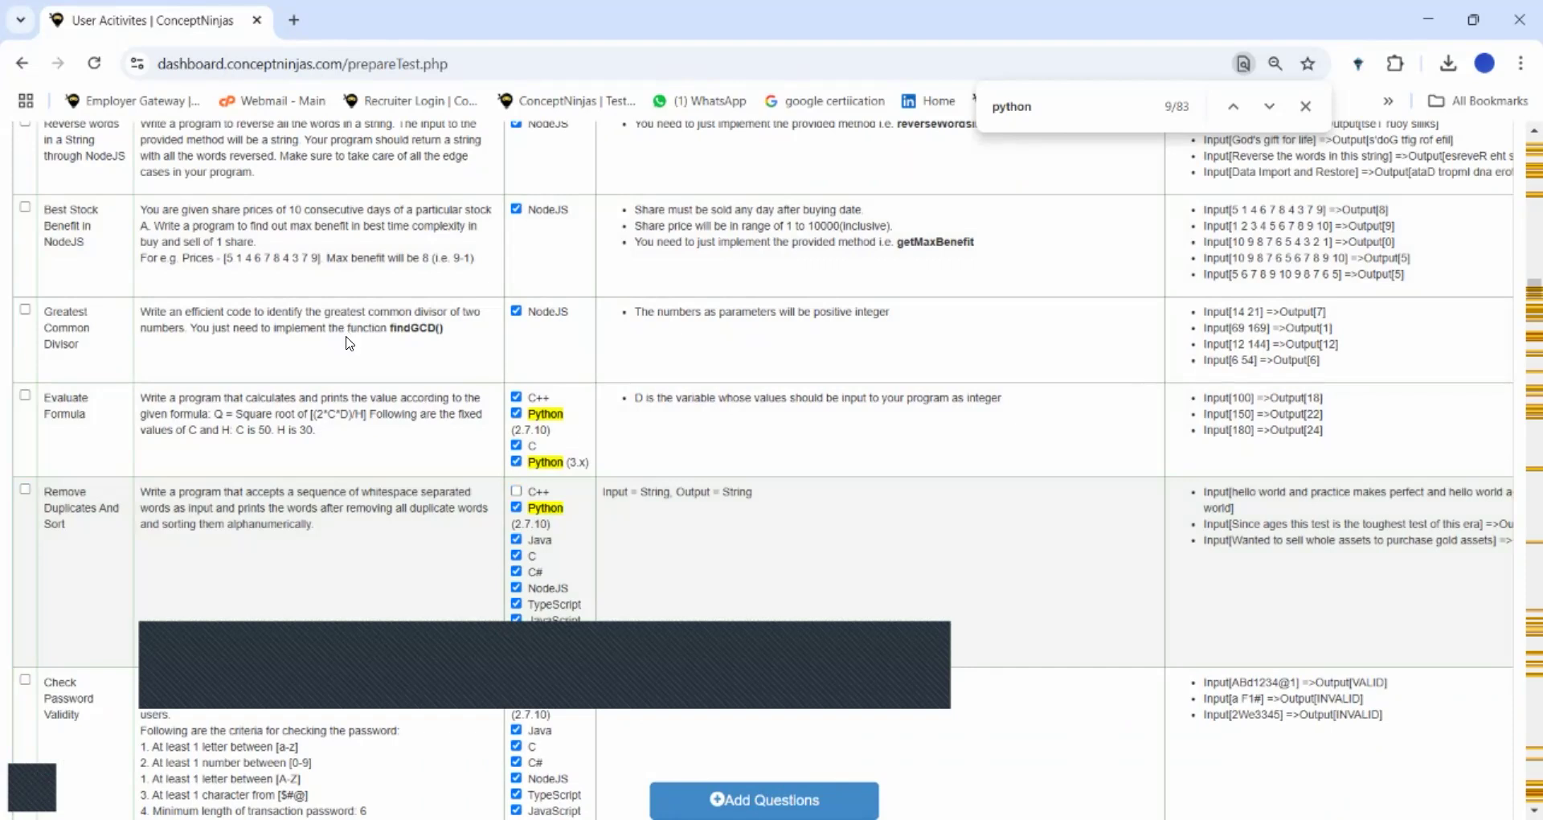
left_click(516, 539)
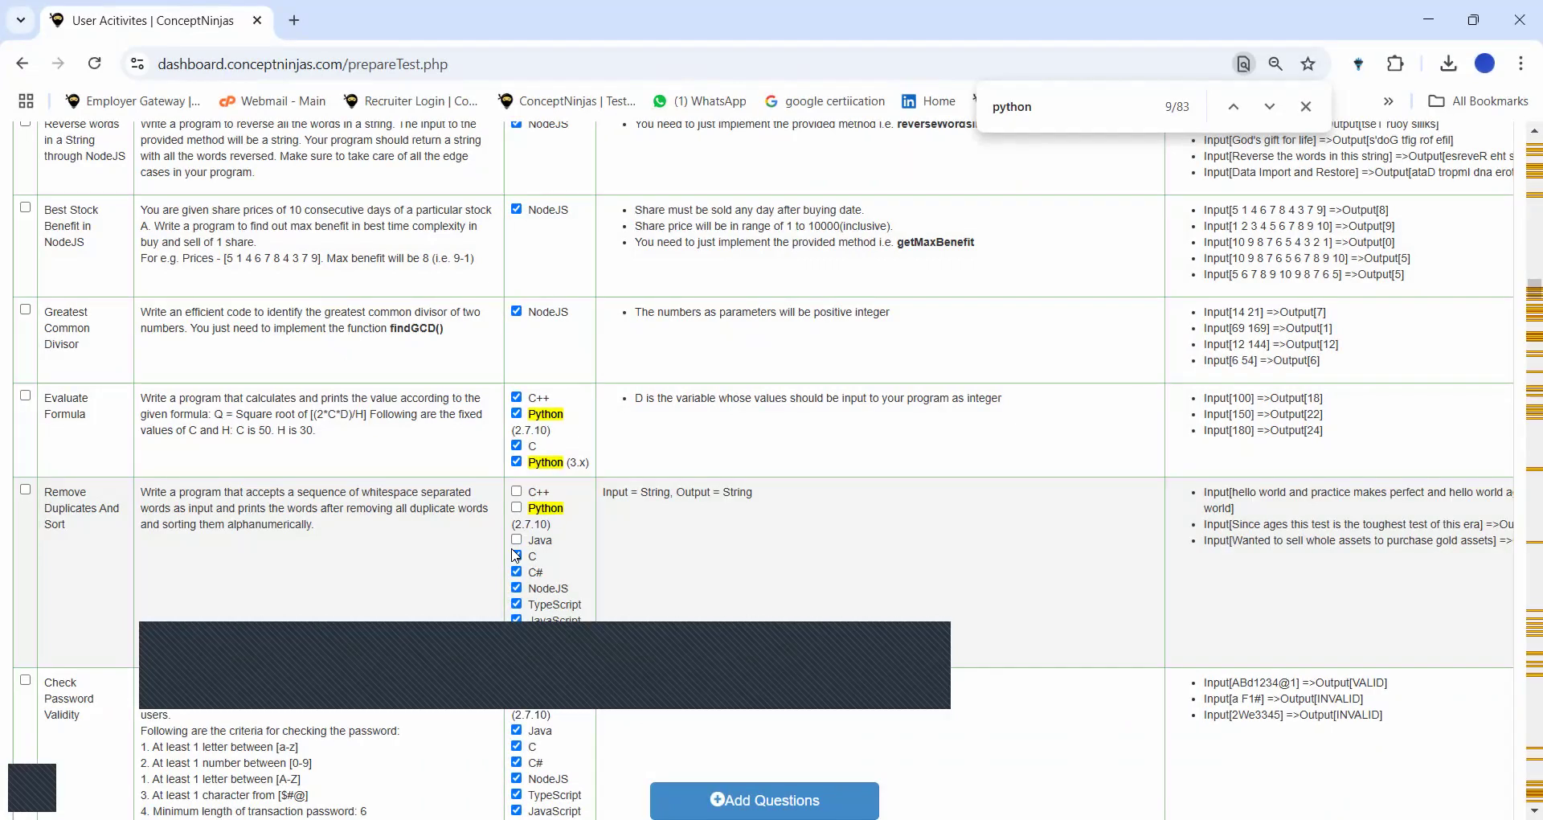
left_click(516, 555)
left_click(518, 572)
left_click(516, 588)
left_click(517, 604)
left_click(517, 619)
left_click(748, 796)
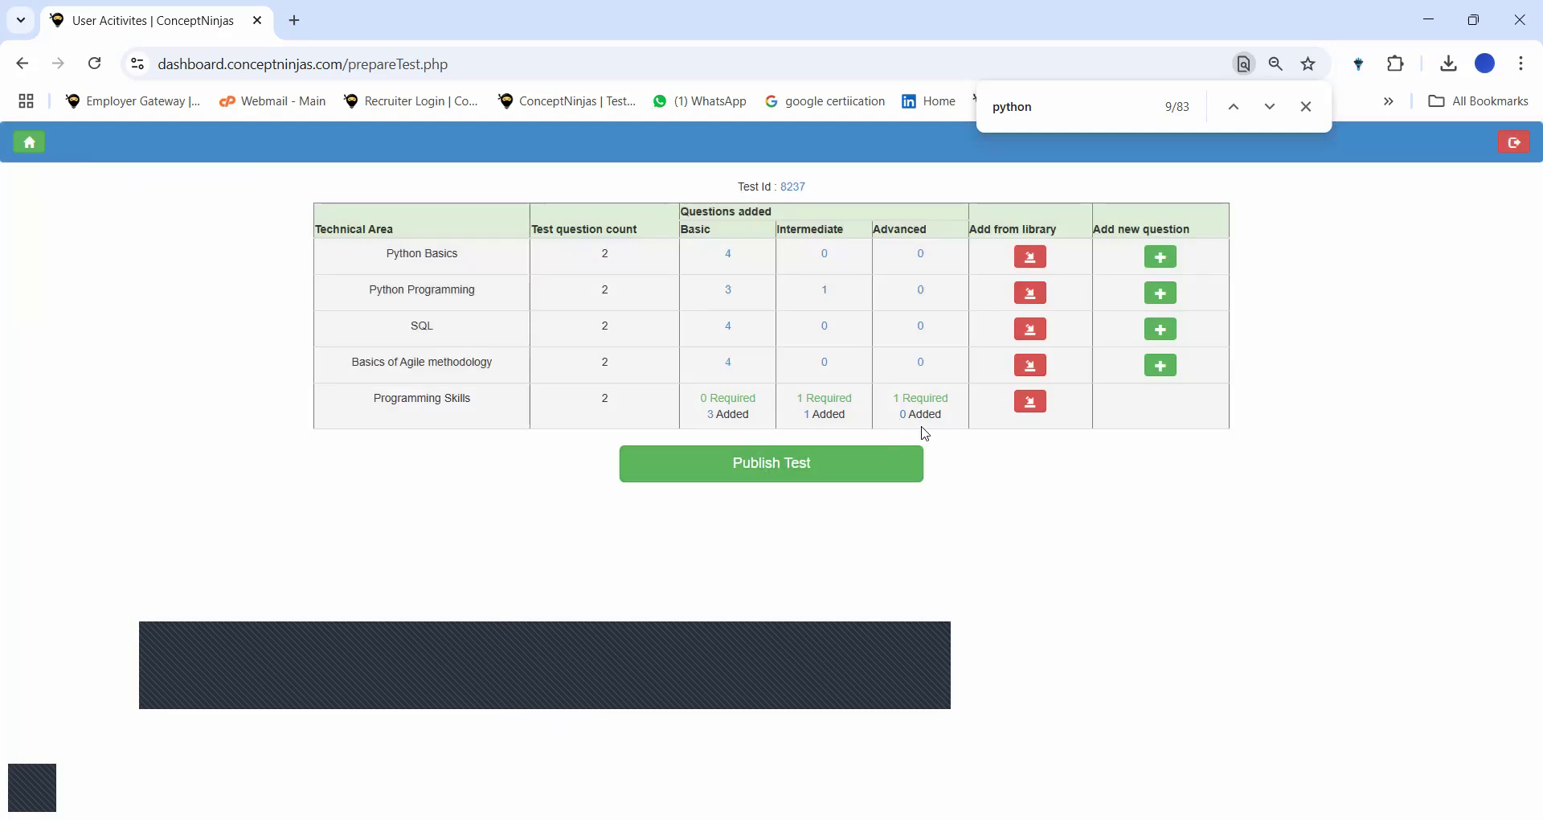
Delete the three added basic coding questions, including Reverse a String, then reopen the Programming Skills library.
left_click(709, 414)
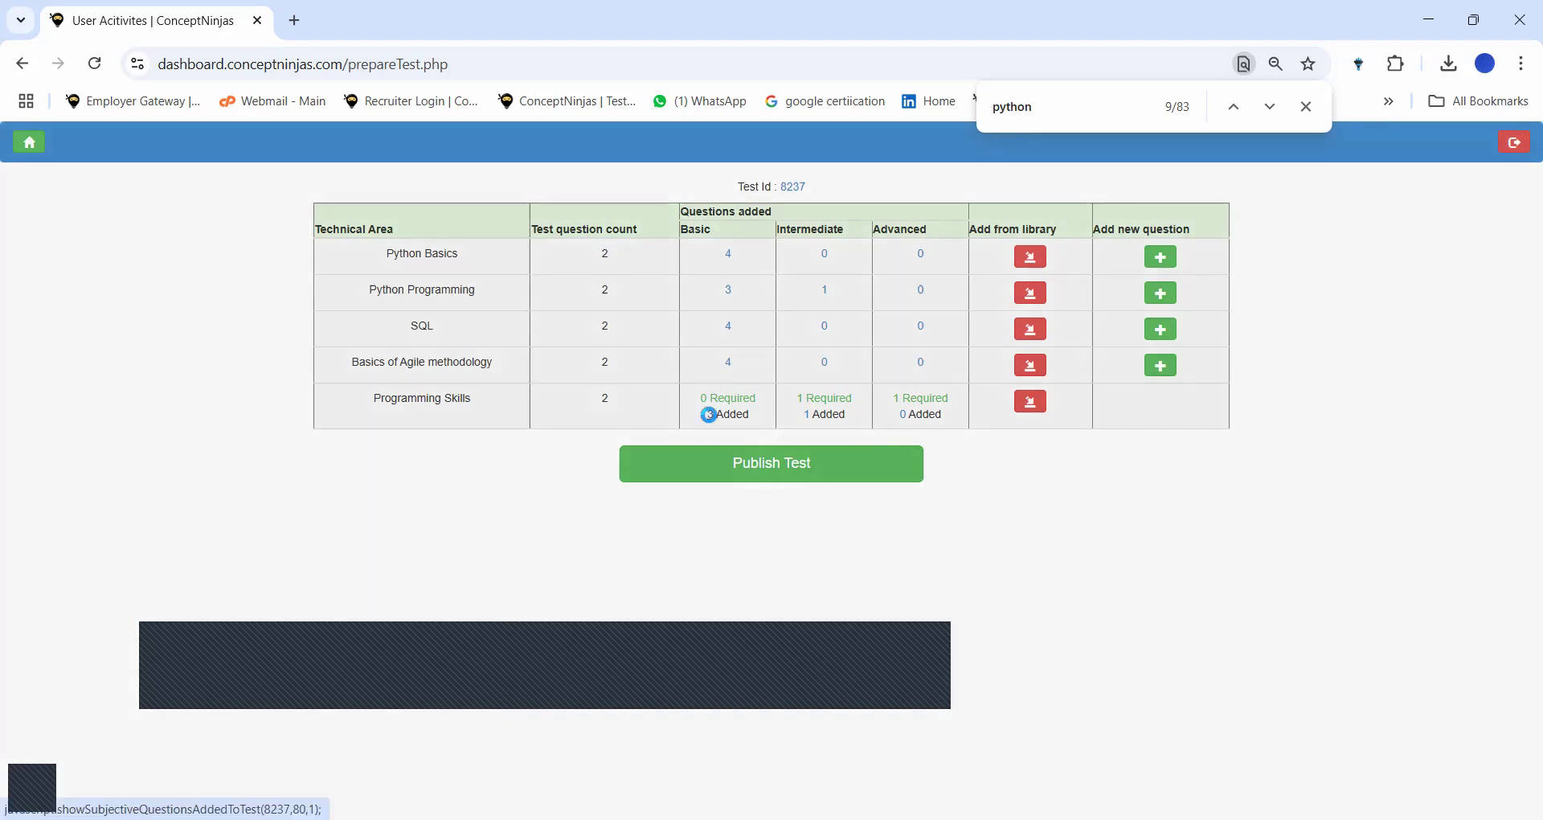
scroll(710, 421, "down", 4)
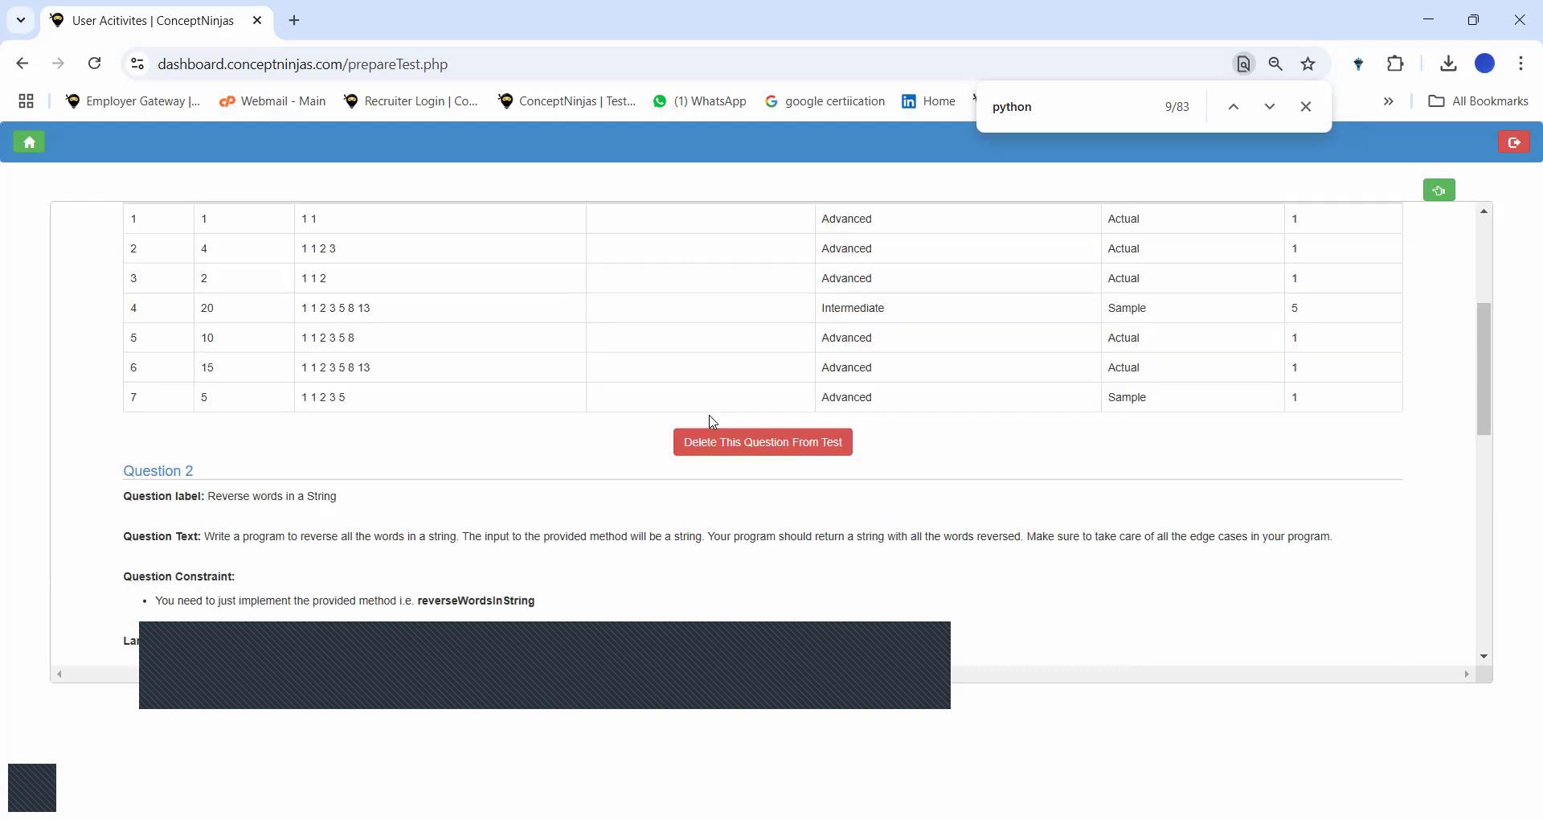
left_click(759, 445)
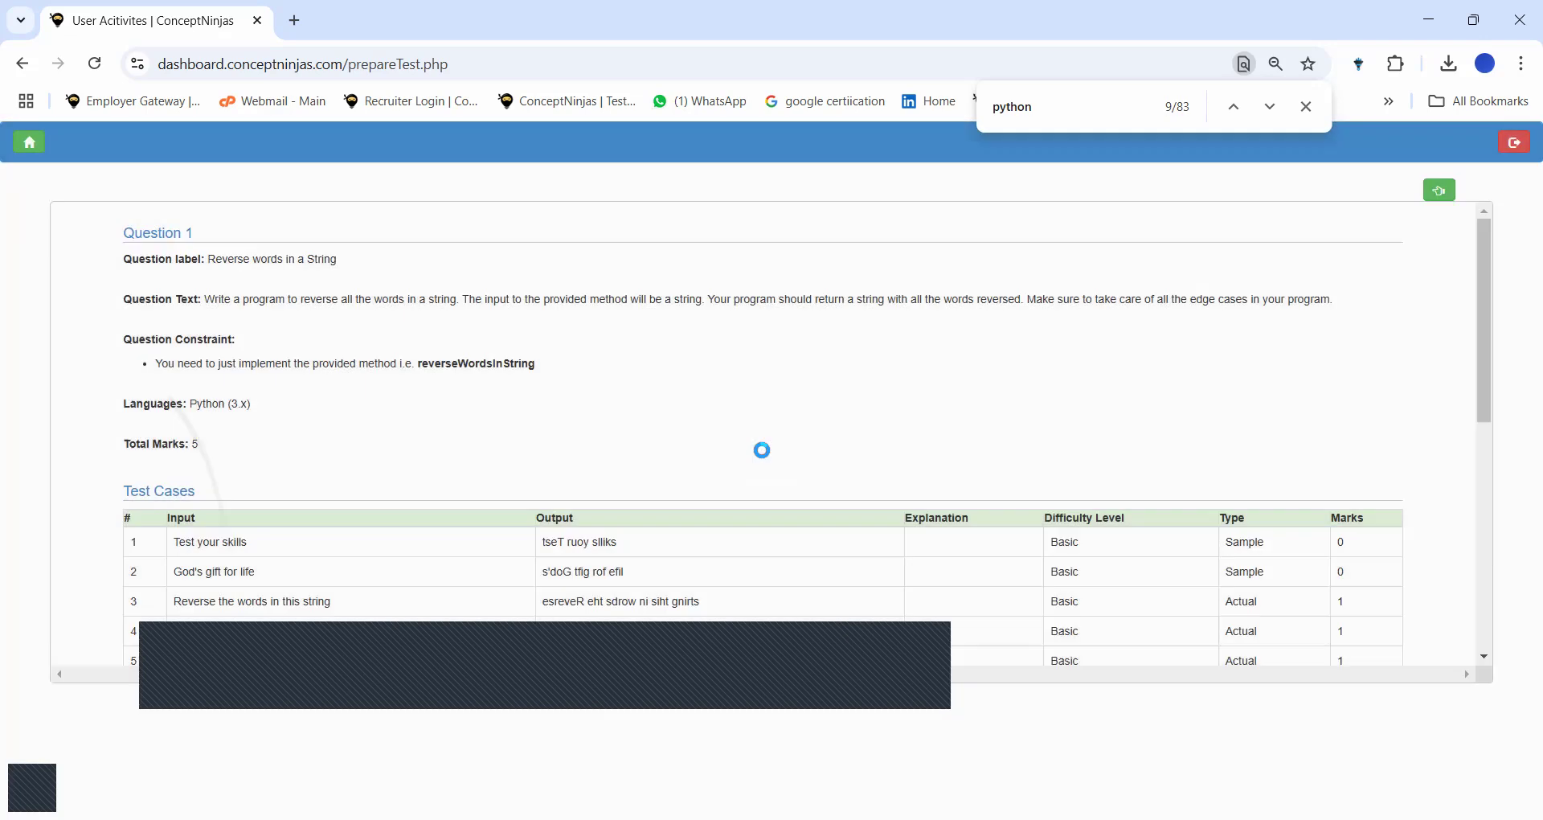
scroll(762, 449, "down", 2)
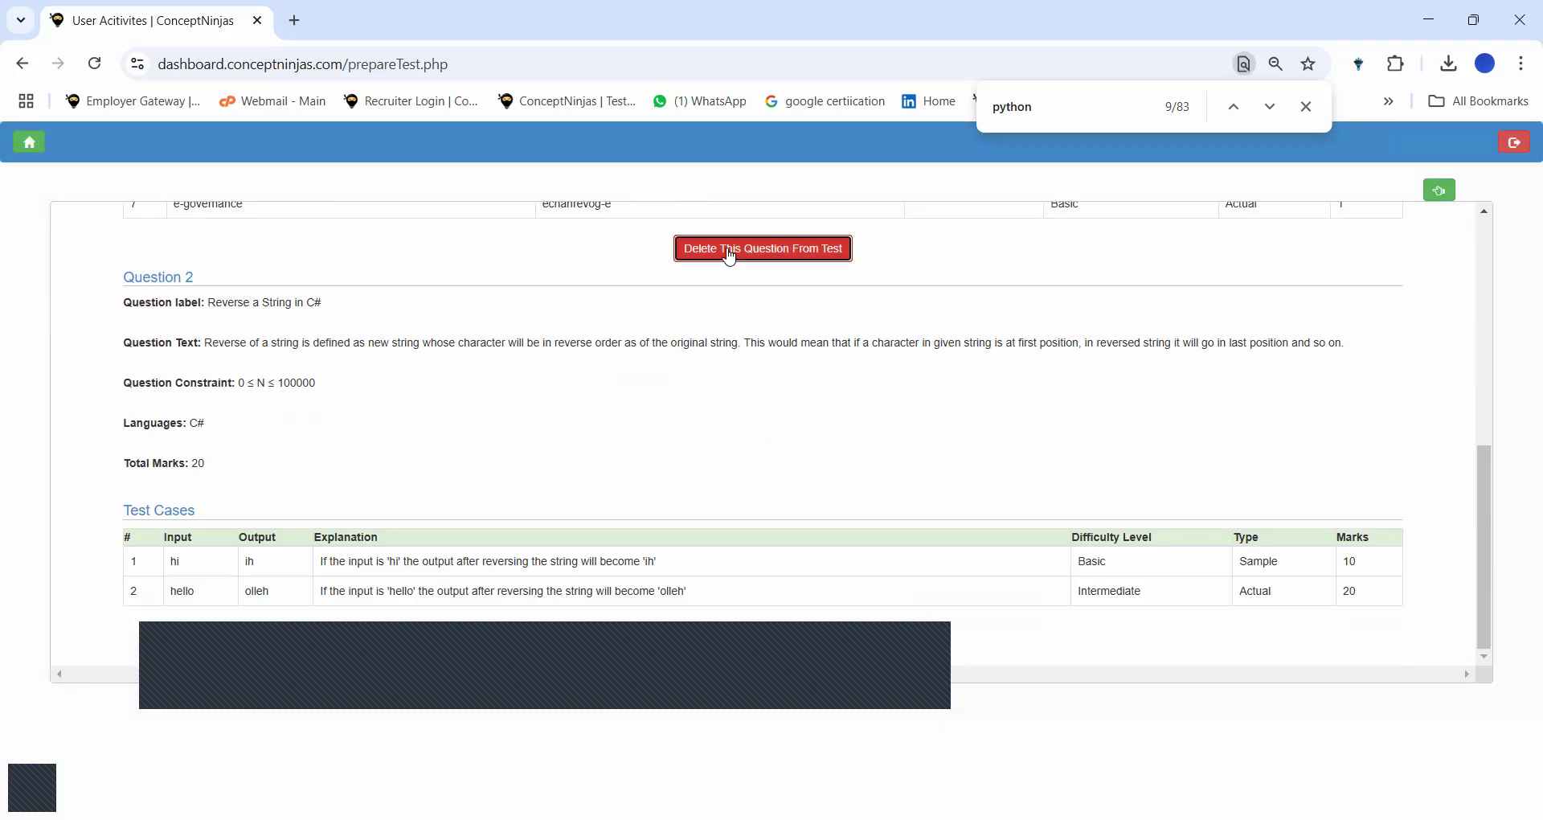
left_click(763, 249)
left_click(747, 597)
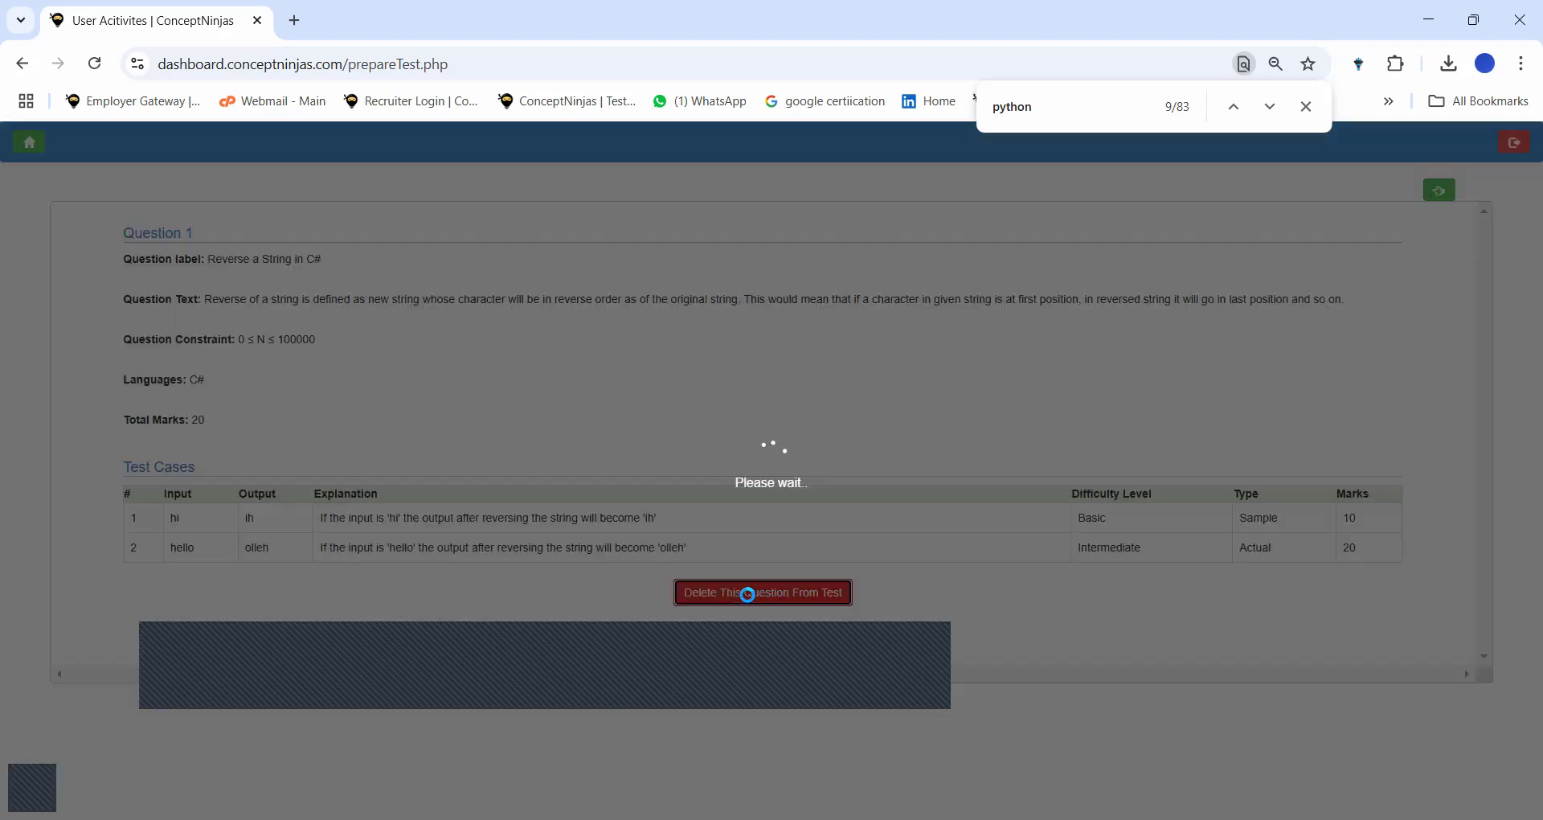
left_click(1440, 190)
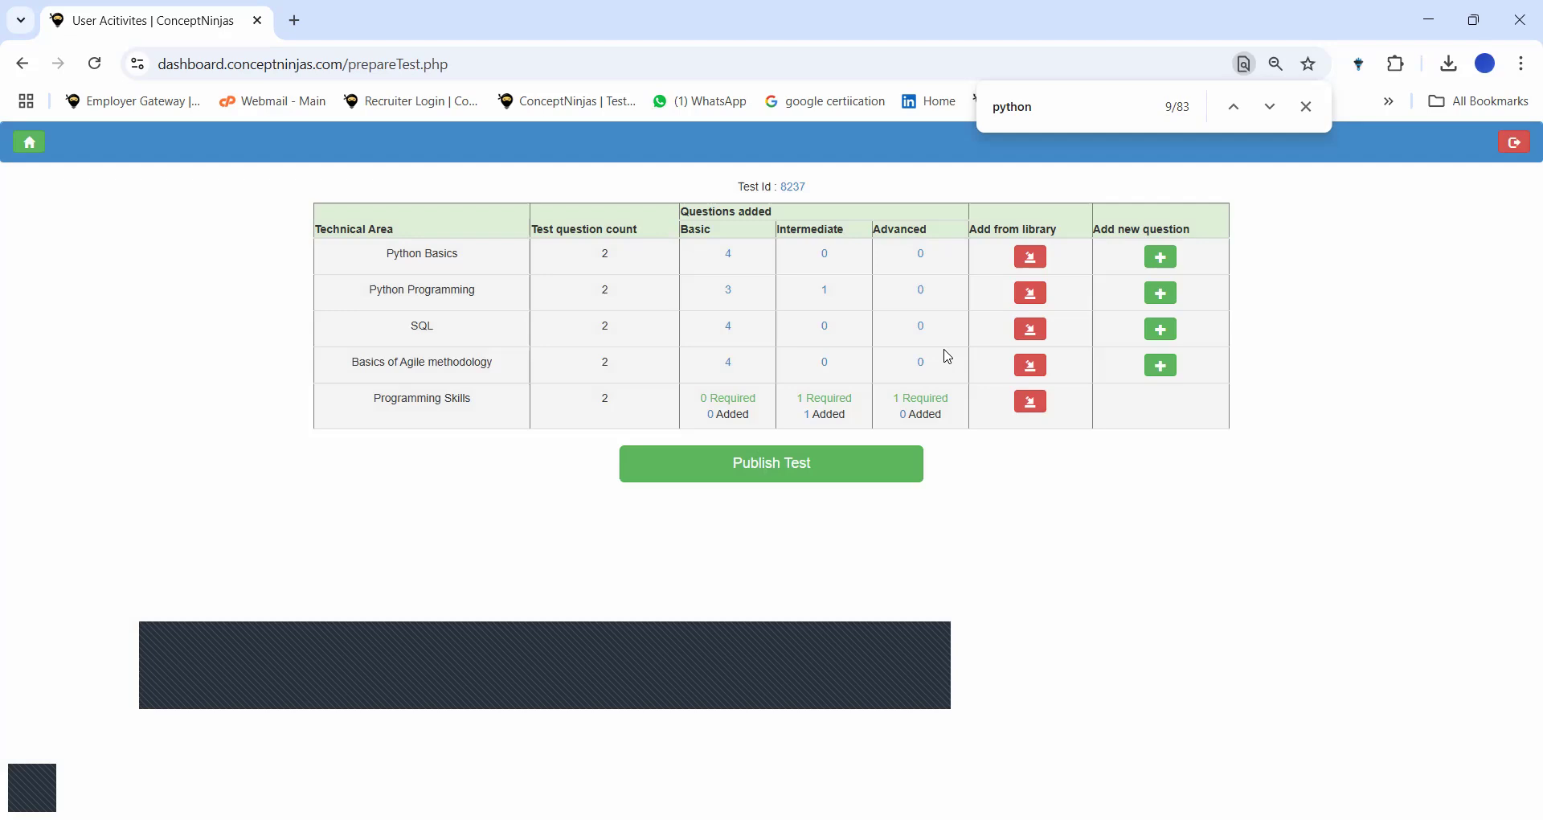
left_click(1026, 402)
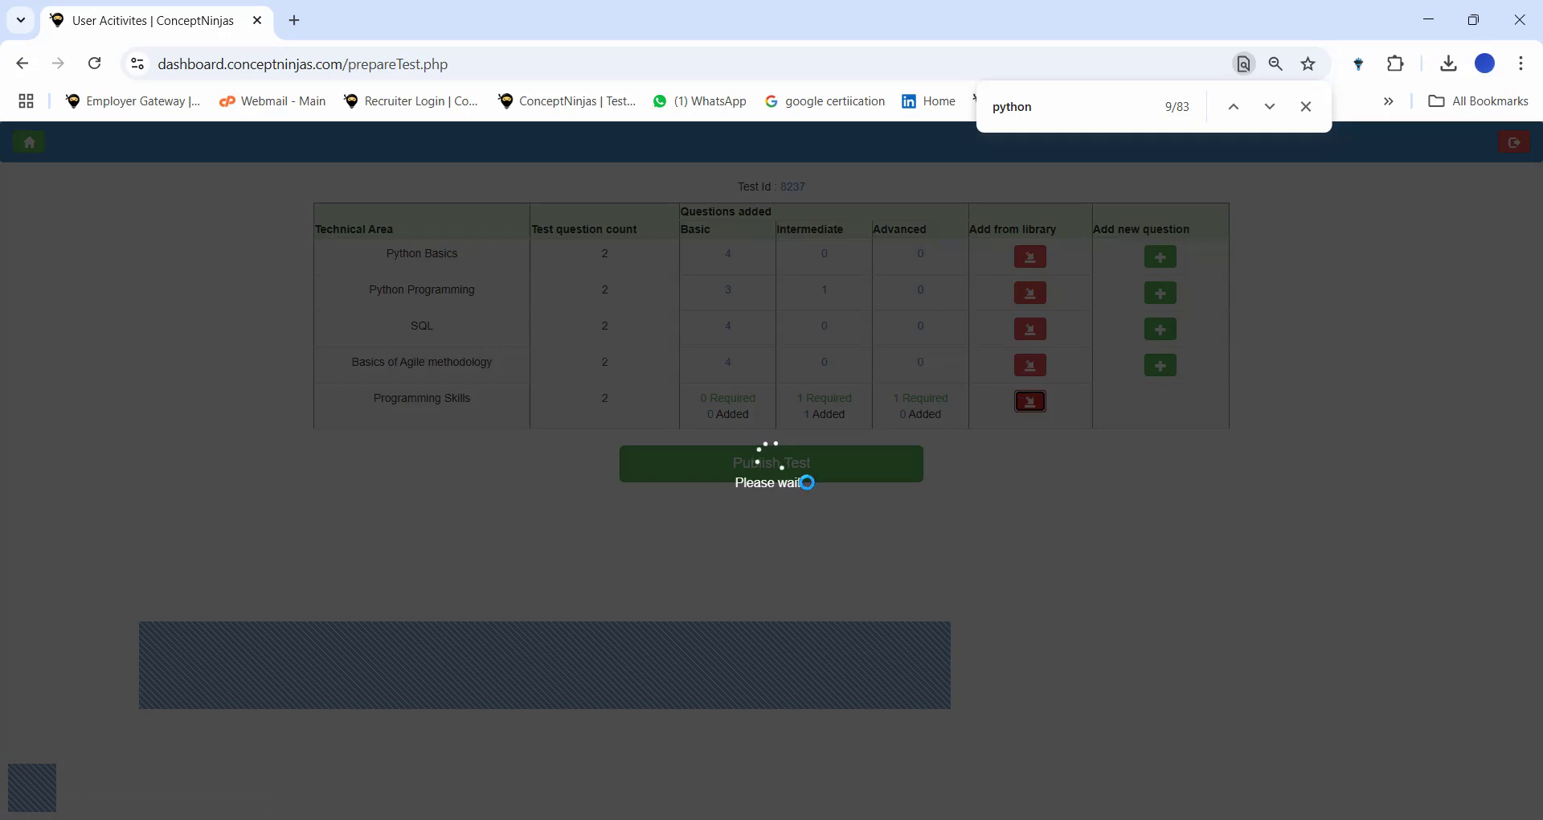
Find and tick the Best Stock Benefit (Maximum slice problem) question.
scroll(812, 489, "down", 15)
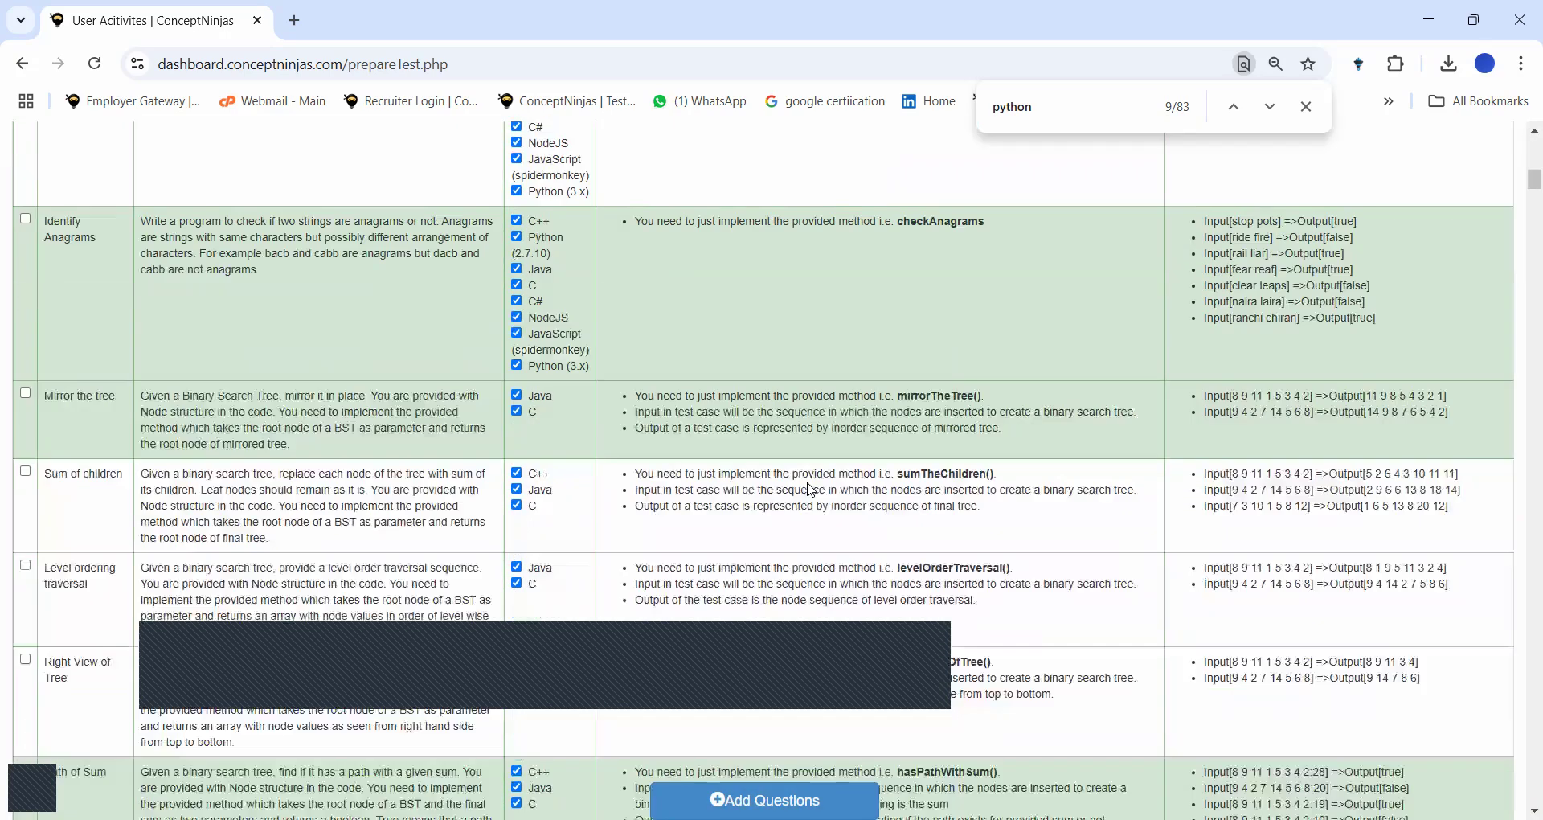
scroll(812, 489, "right", 2)
scroll(812, 490, "right", 6)
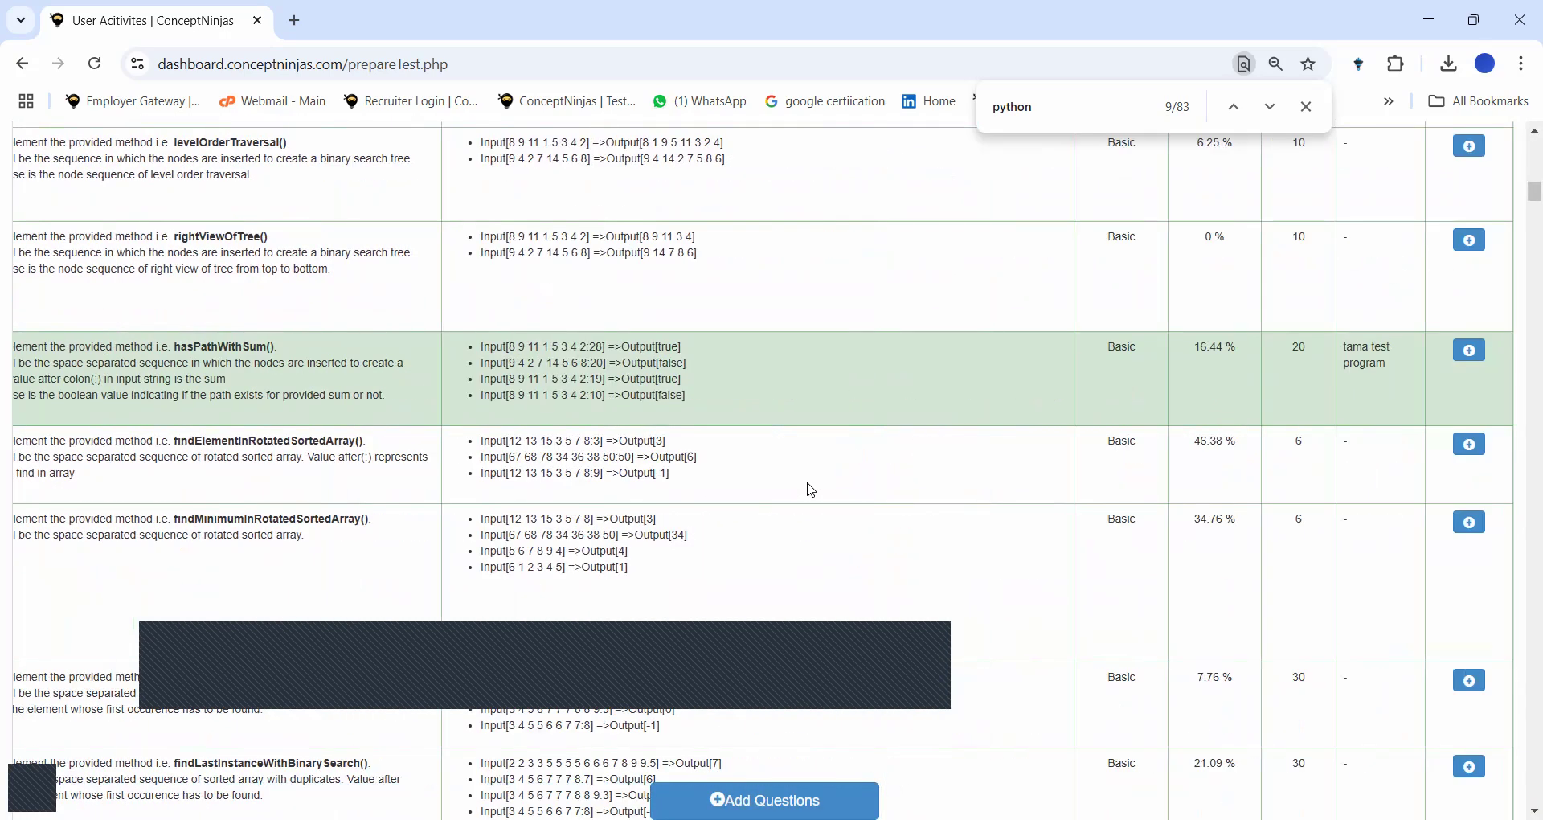
scroll(812, 489, "down", 5)
scroll(812, 489, "down", 10)
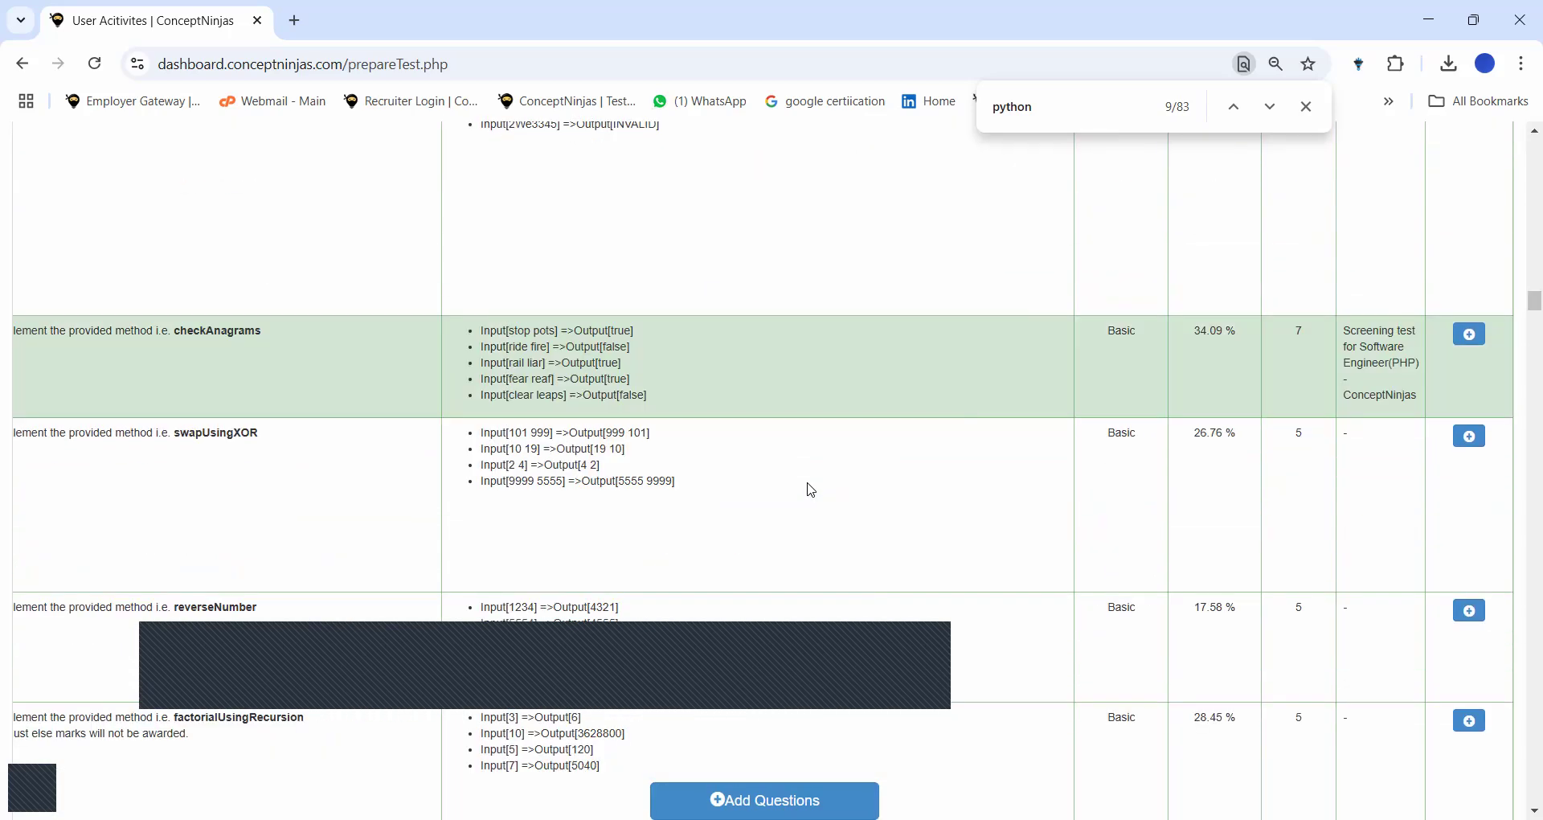
scroll(545, 331, "up", 5)
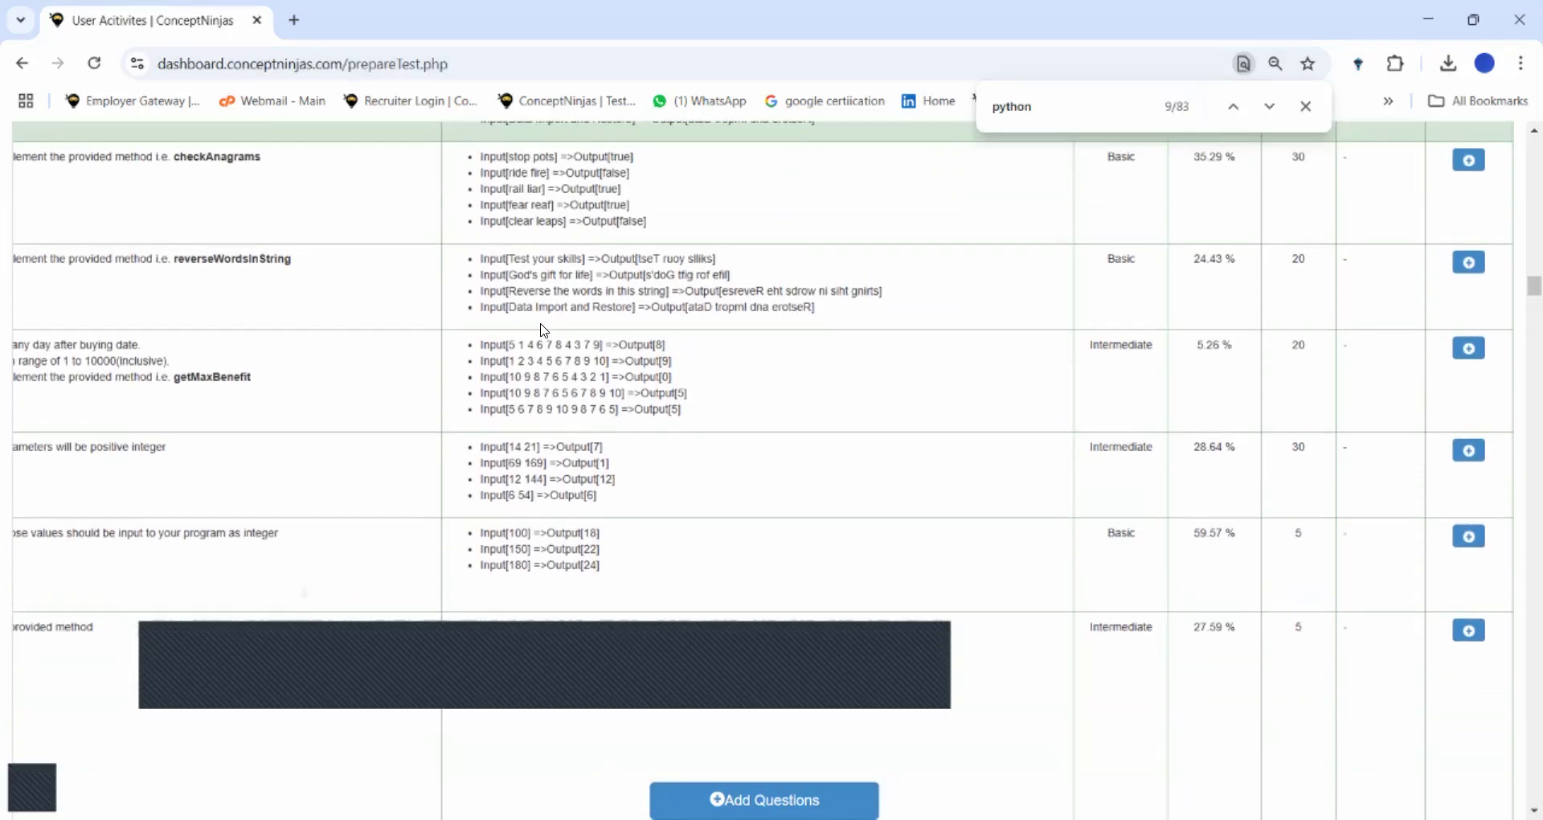
scroll(544, 330, "down", 3)
scroll(544, 331, "down", 3)
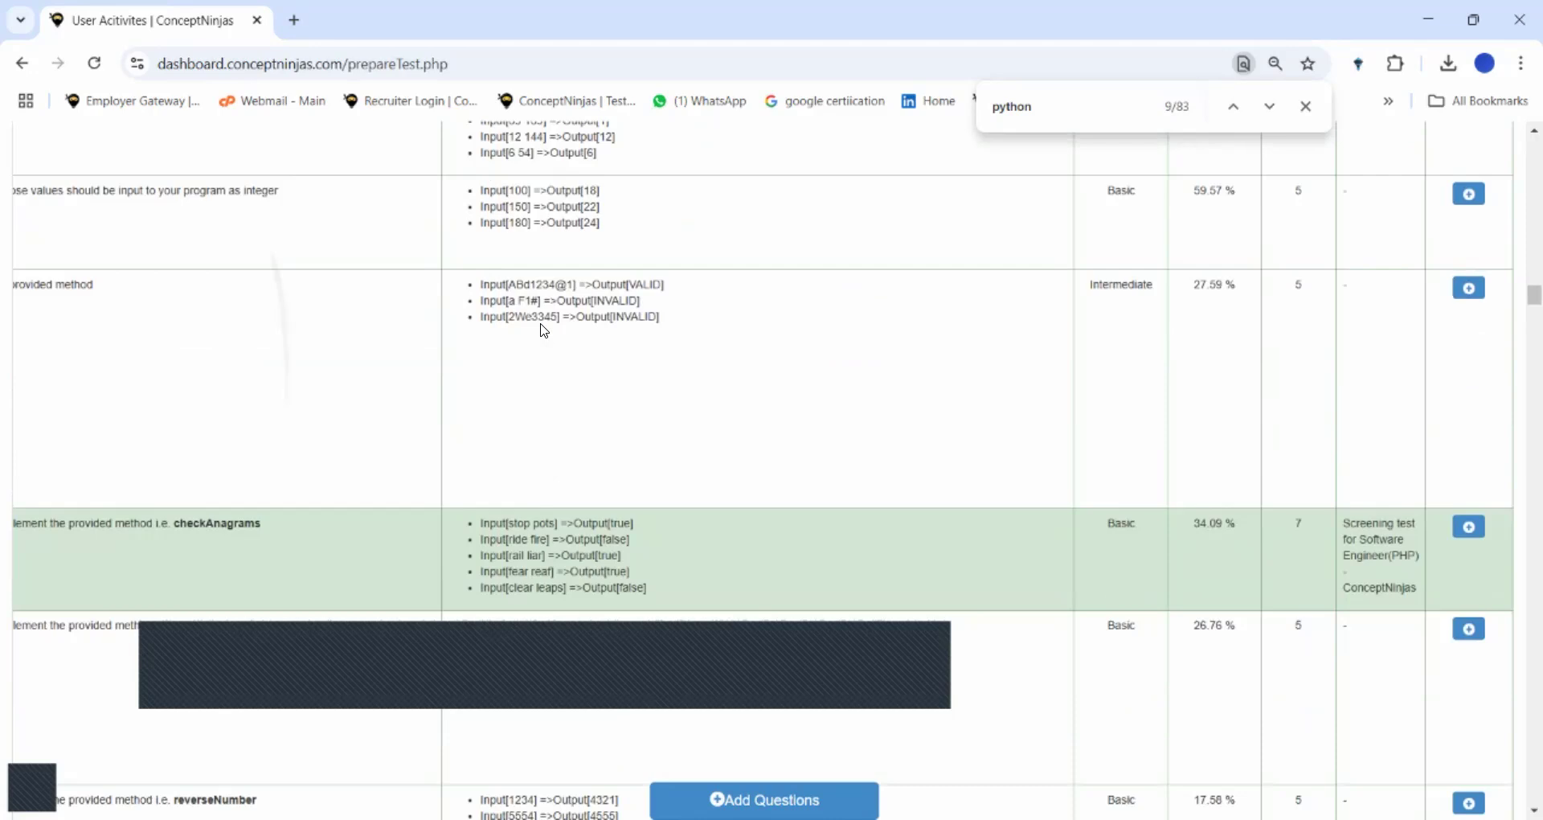
scroll(544, 331, "down", 10)
scroll(544, 331, "down", 2)
scroll(544, 330, "left", 5)
scroll(544, 331, "left", 3)
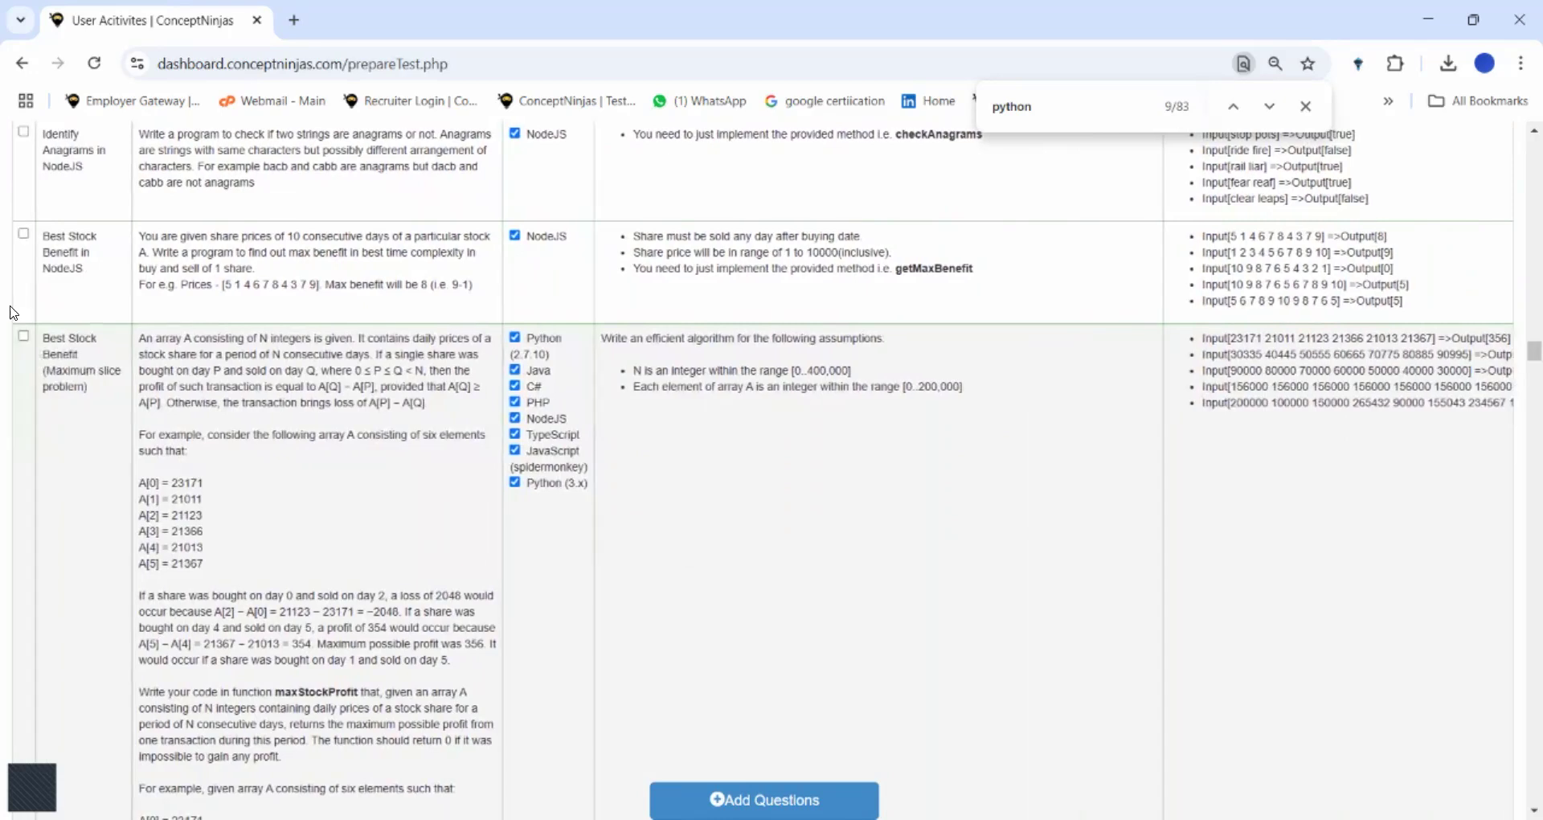
left_click(23, 336)
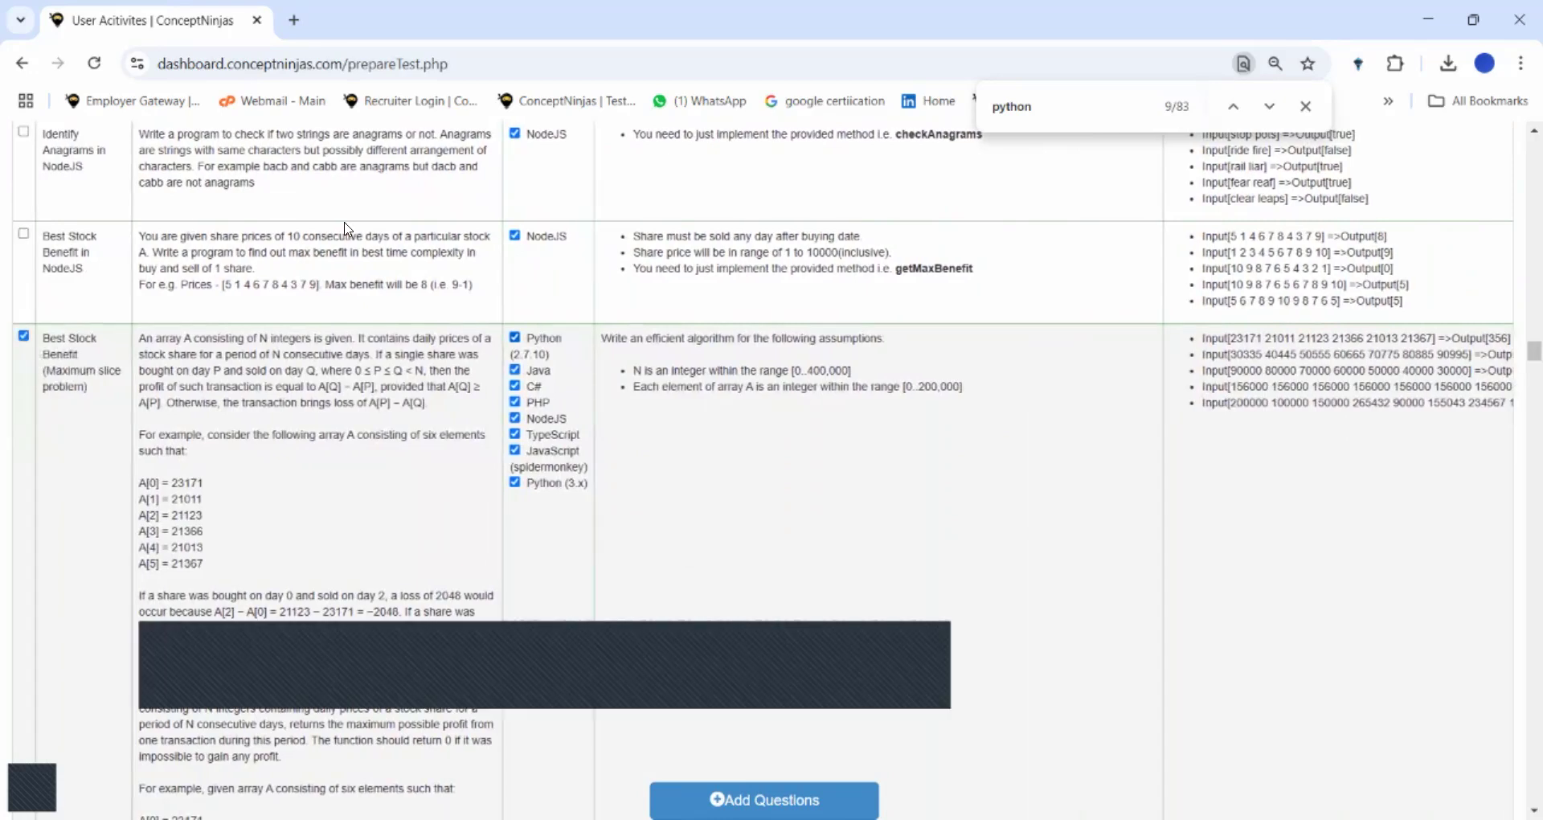
Drop Python 2.7.10, Java, C#, PHP, NodeJS, TypeScript and JavaScript, then add the question.
left_click(514, 337)
left_click(515, 370)
left_click(515, 386)
left_click(515, 402)
left_click(515, 419)
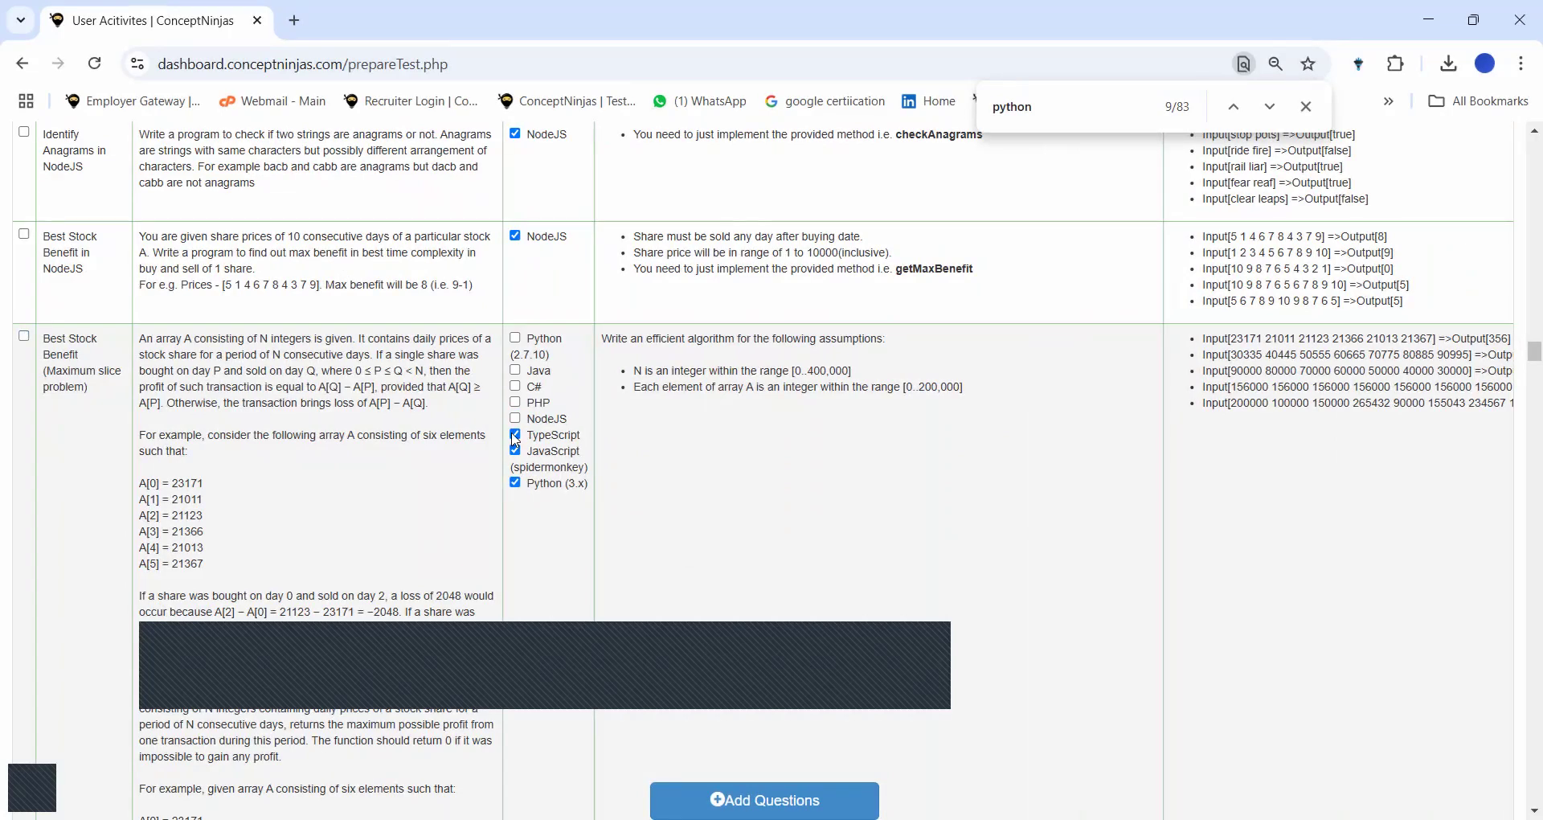
left_click(515, 436)
left_click(516, 458)
left_click(804, 792)
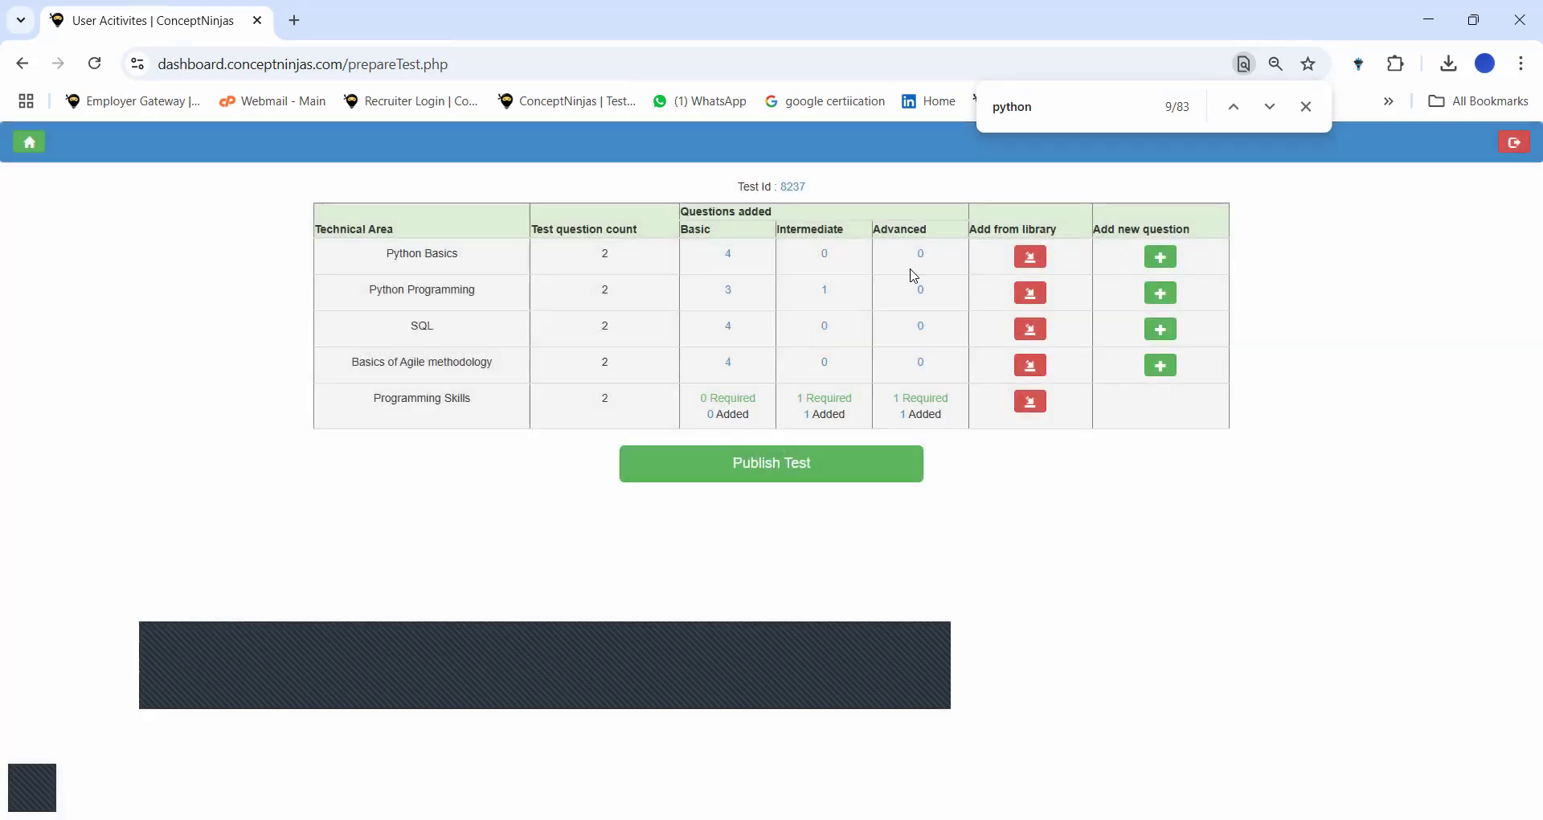
Review the Python Basics questions, then publish test 8237 and acknowledge the success message.
left_click(729, 256)
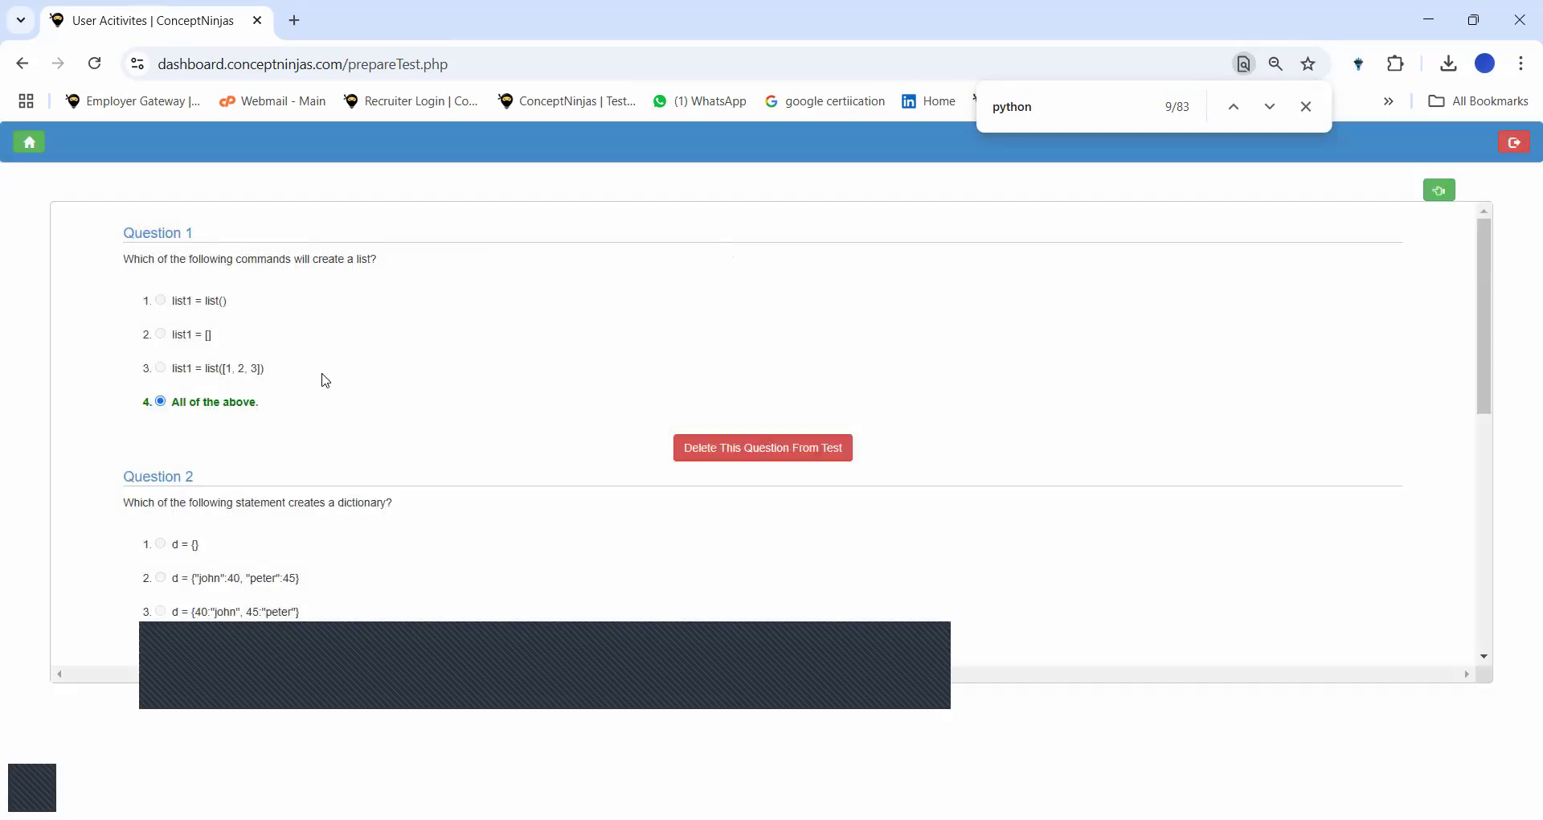
scroll(326, 380, "down", 6)
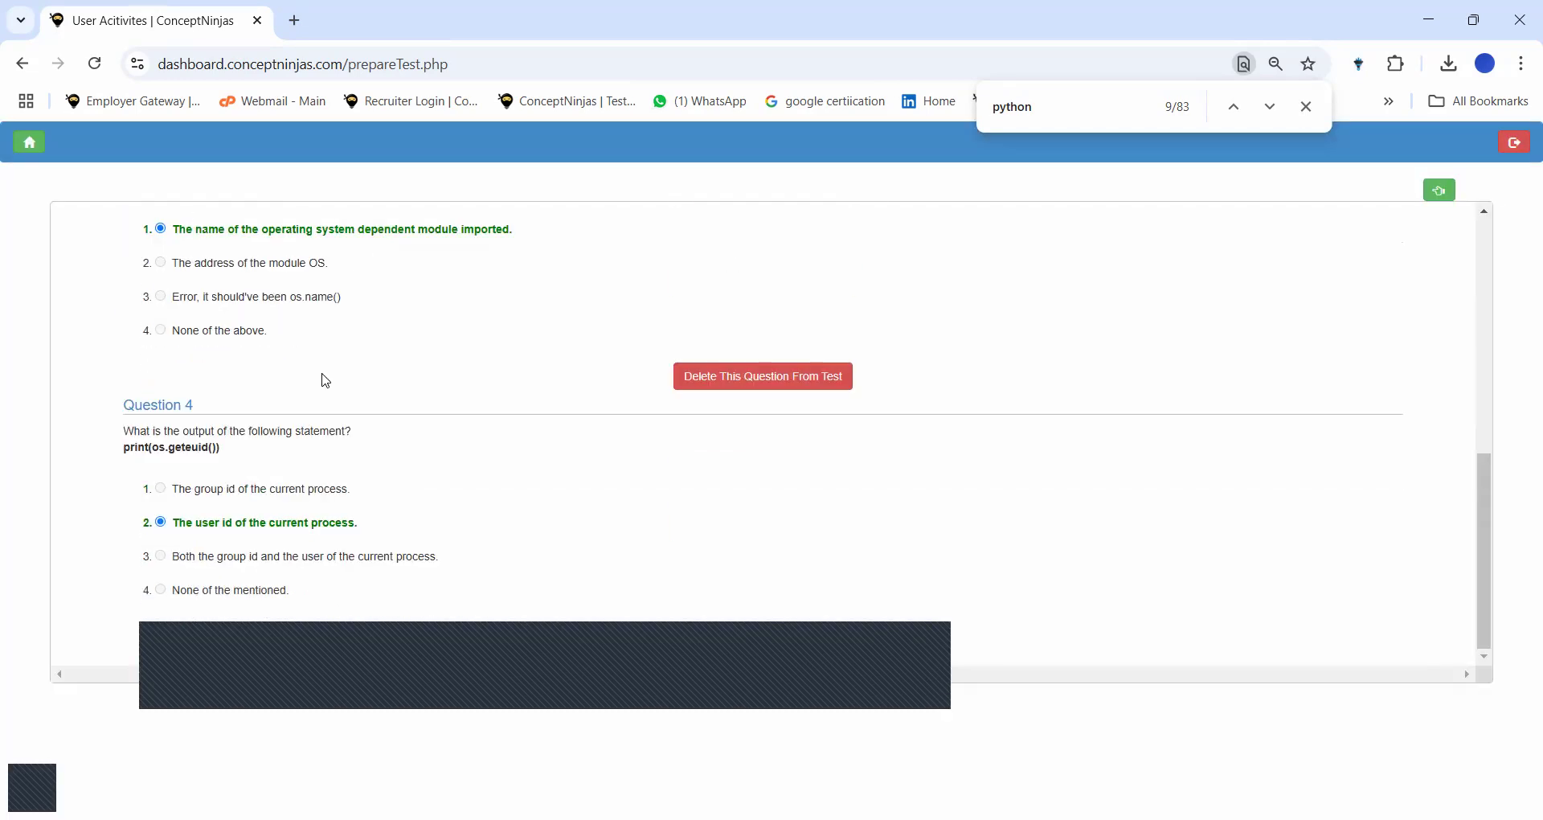
left_click(1443, 193)
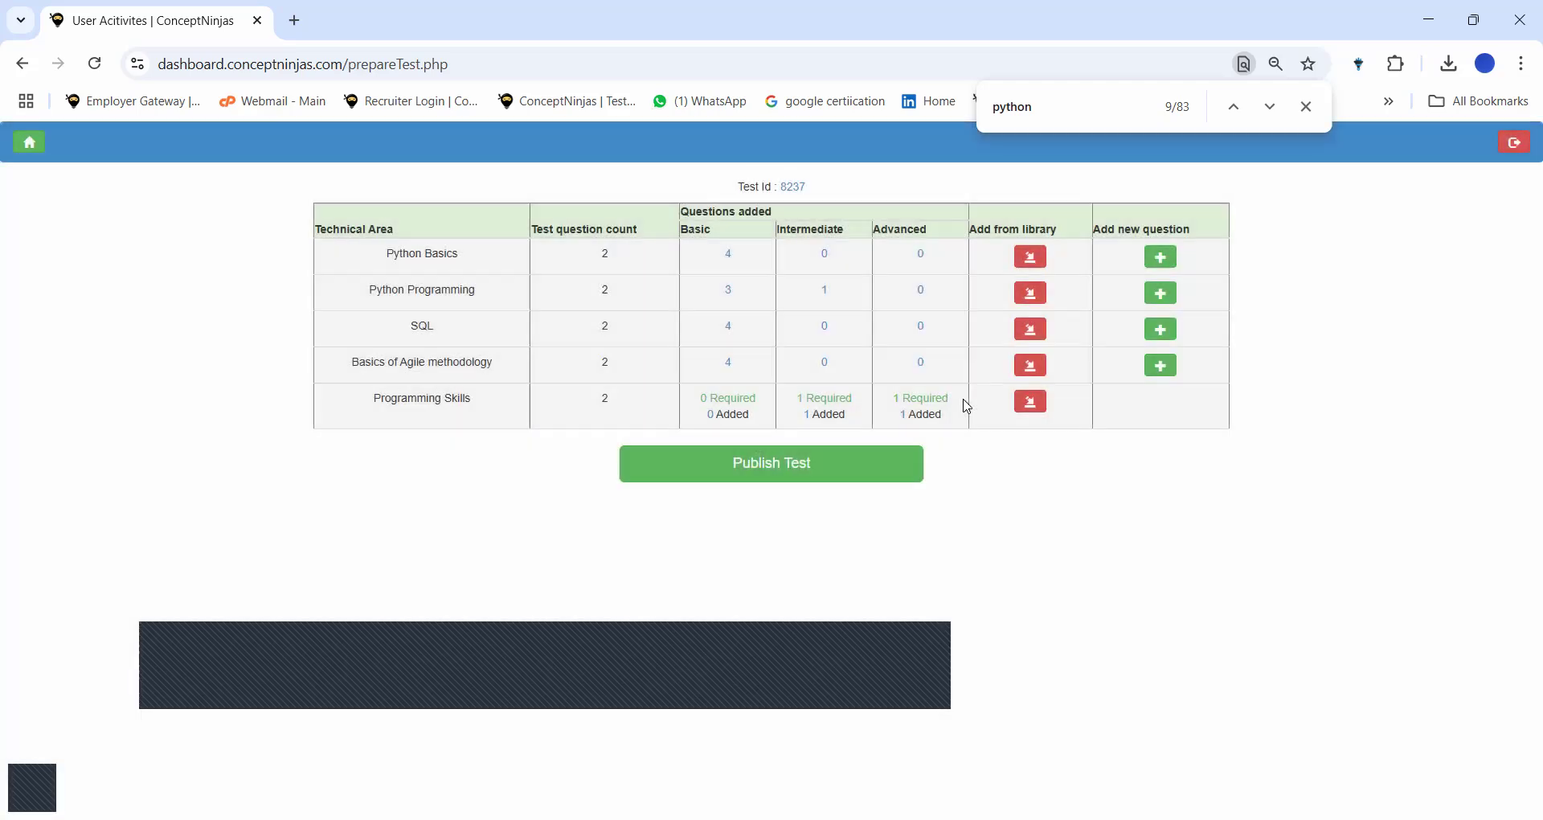
left_click(750, 482)
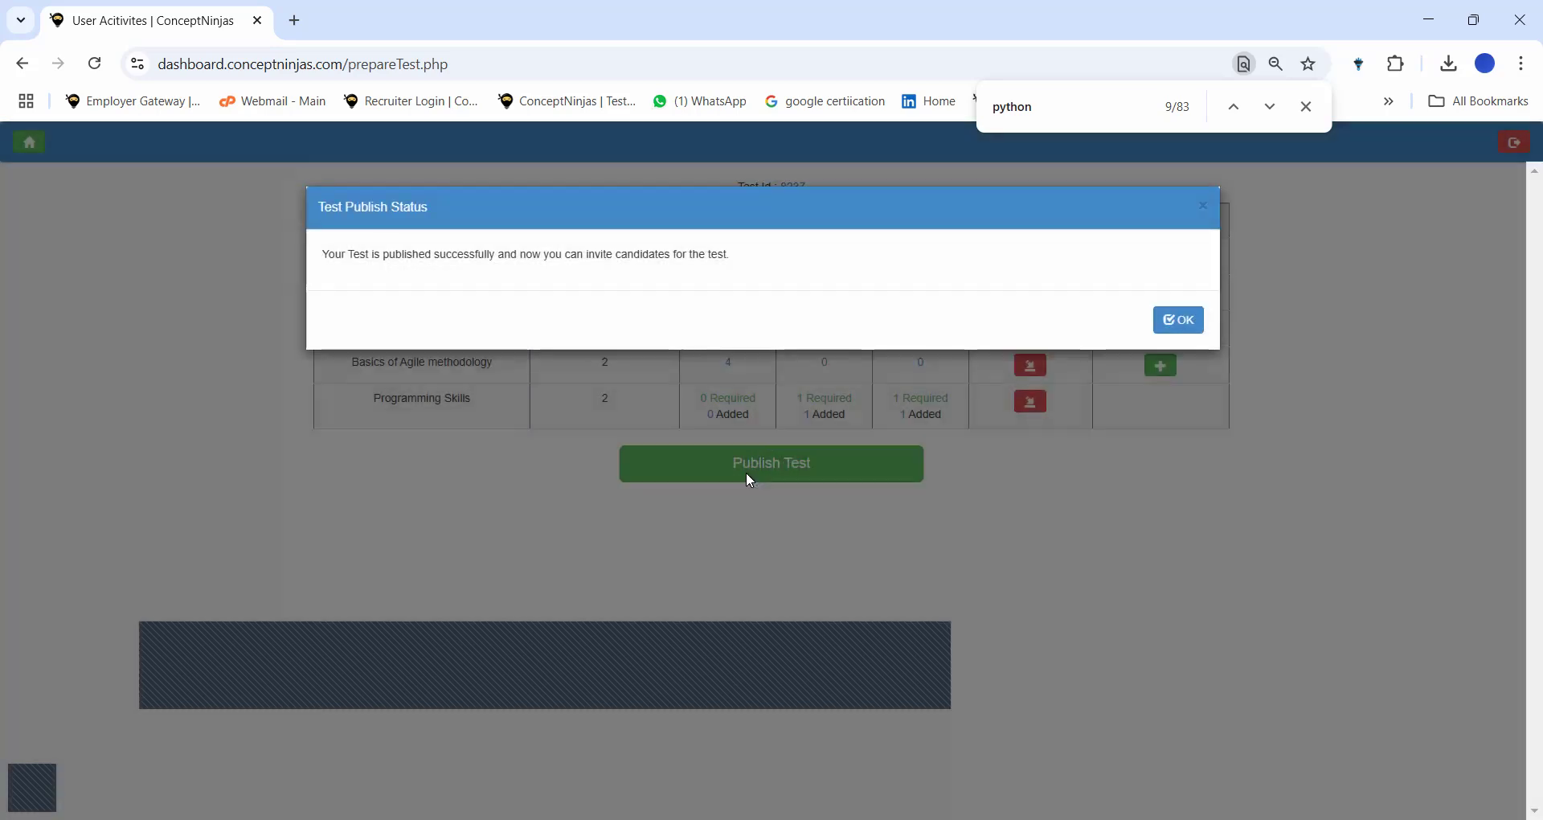
left_click(1198, 330)
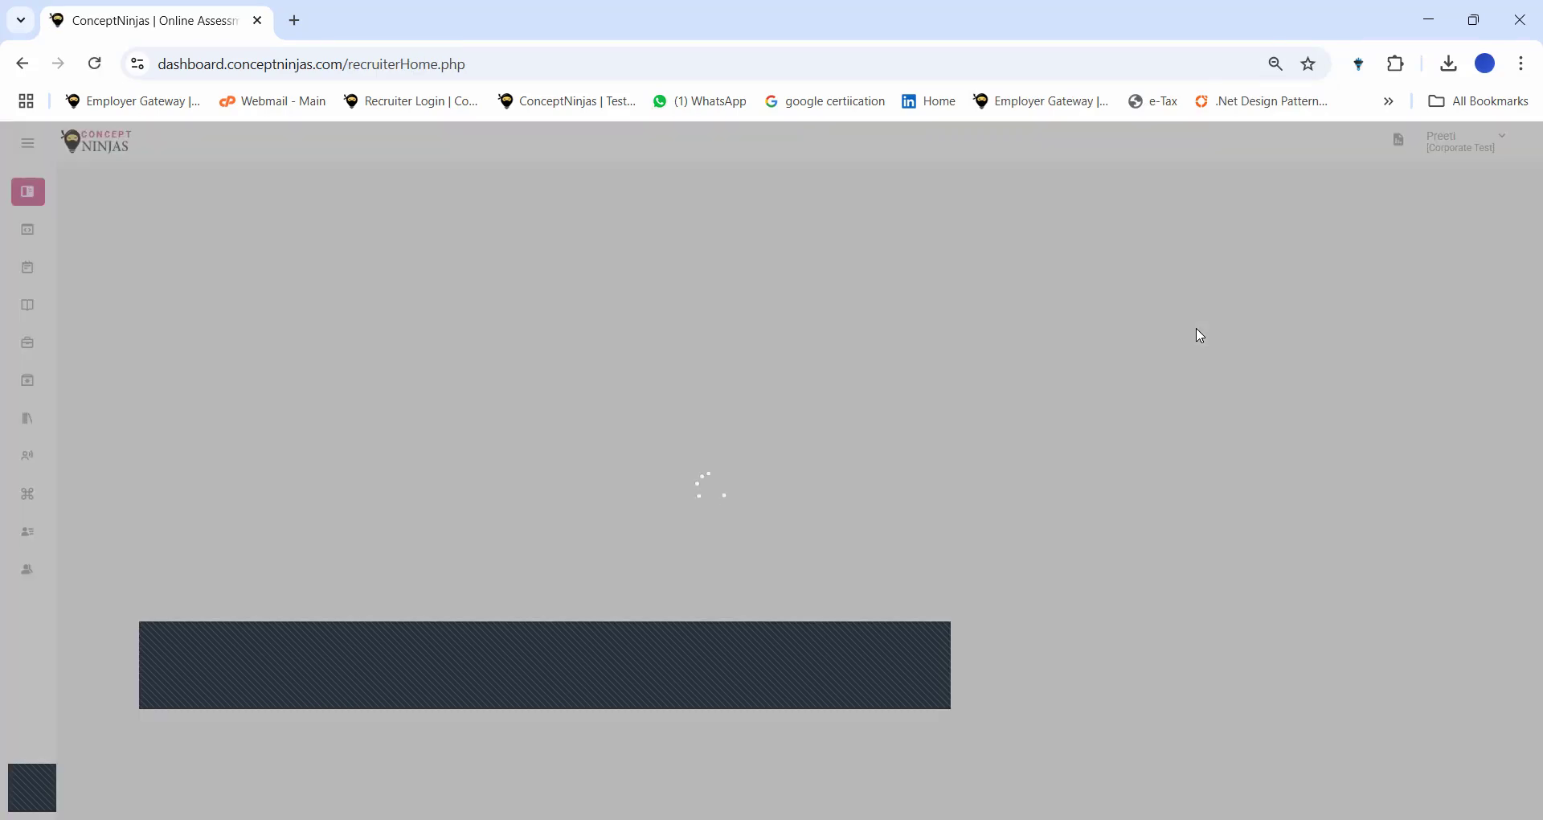